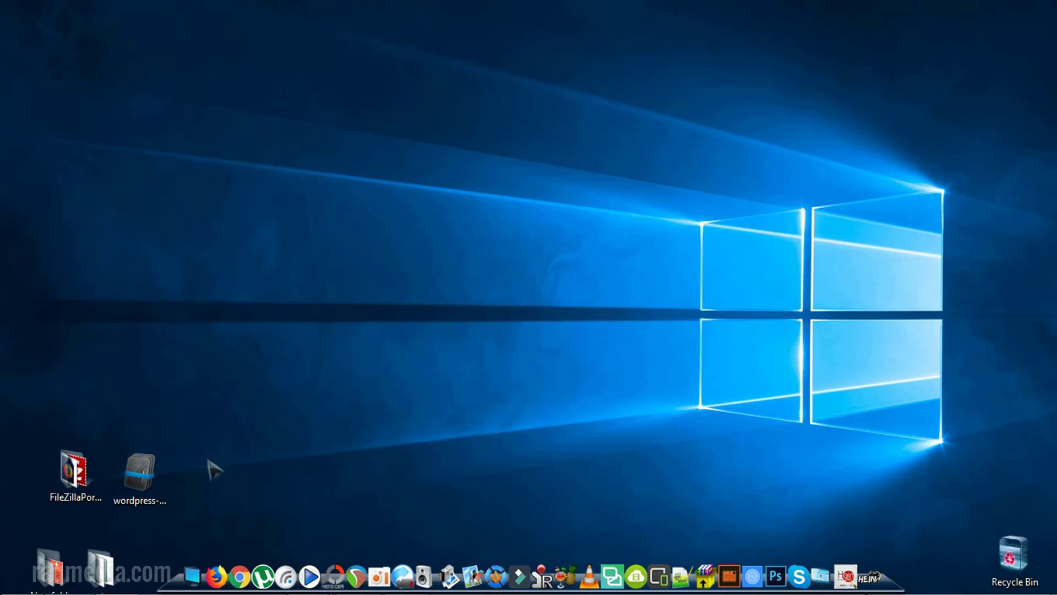
Reposition the wordpress-5.0.3.zip archive and the FileZillaPortable folder side by side on the desktop
left_click(154, 474)
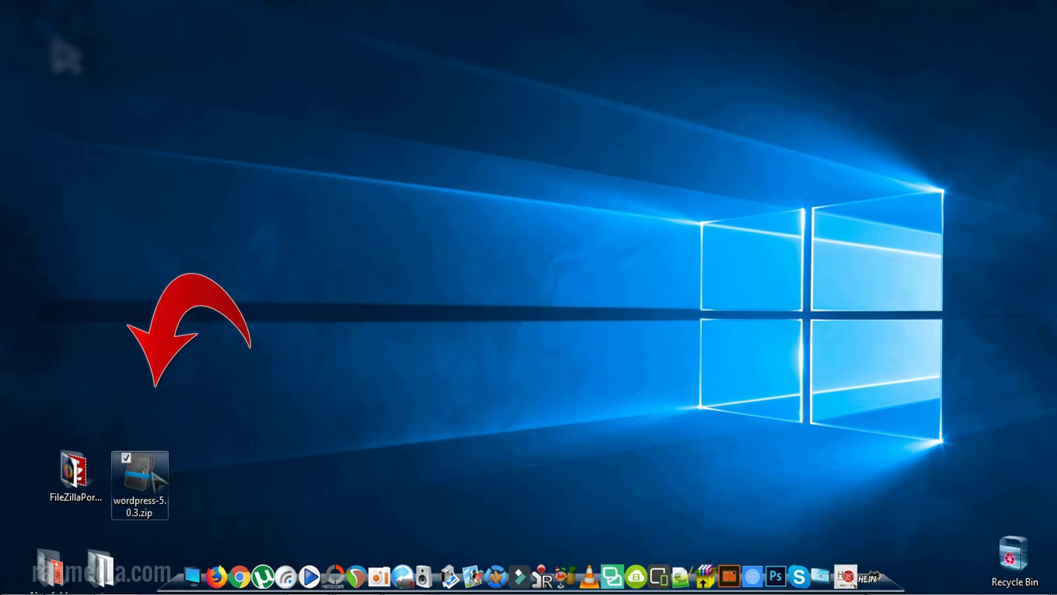
left_click_drag(154, 474, 193, 444)
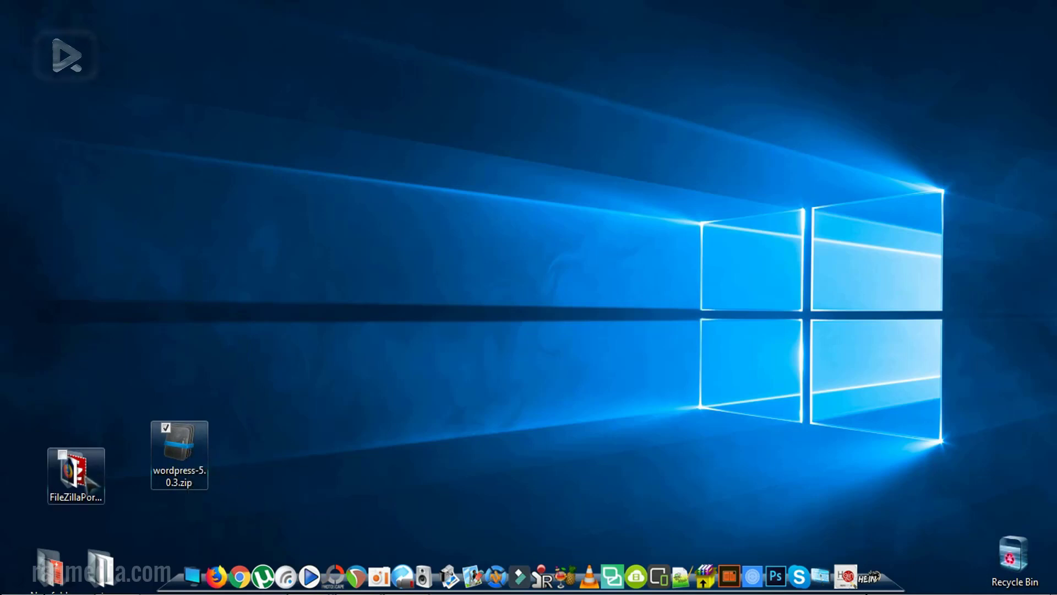
left_click_drag(71, 467, 110, 456)
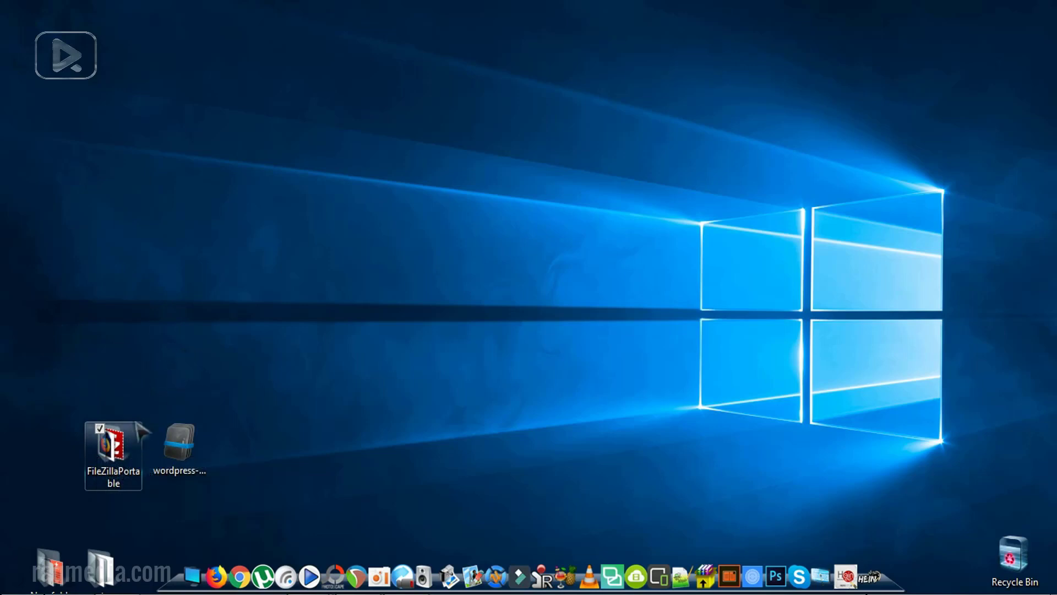
key("Right")
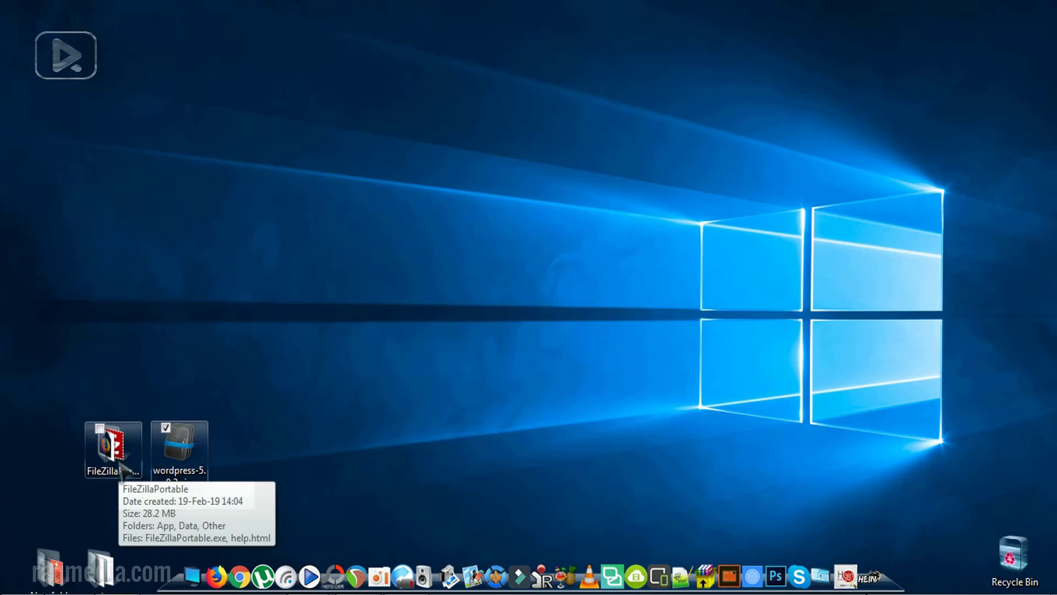
left_click(122, 469, "ctrl")
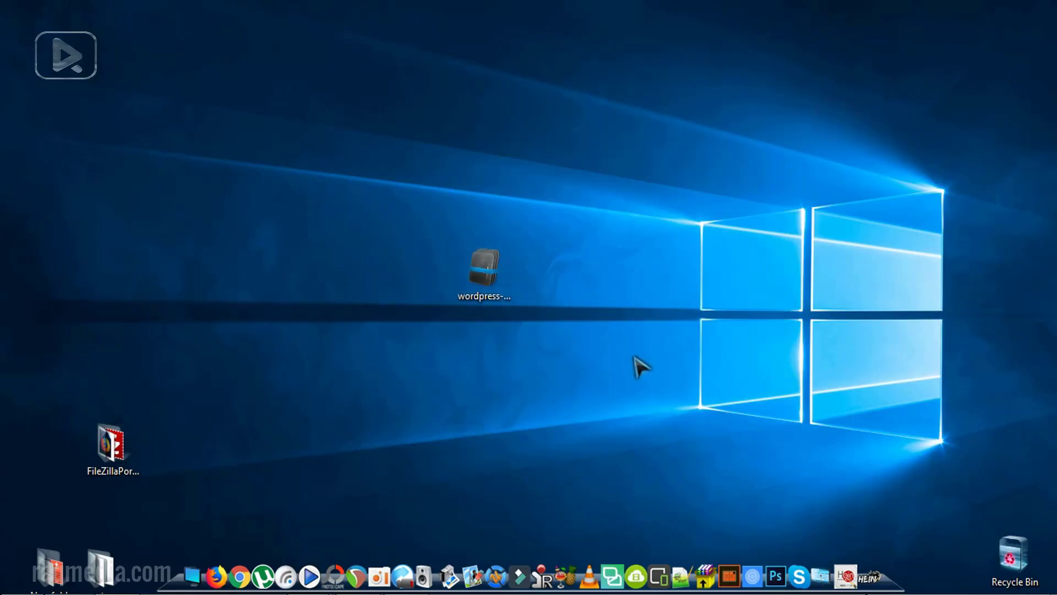
Extract wordpress-5.0.3.zip onto the desktop, declining to replace any of the existing files
left_click(500, 301)
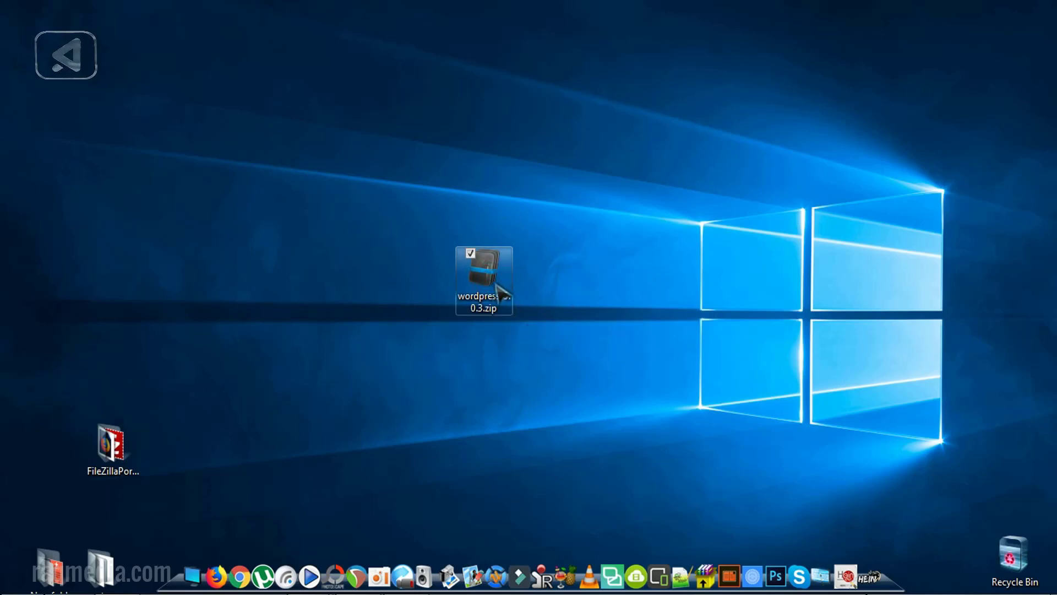
right_click(495, 283)
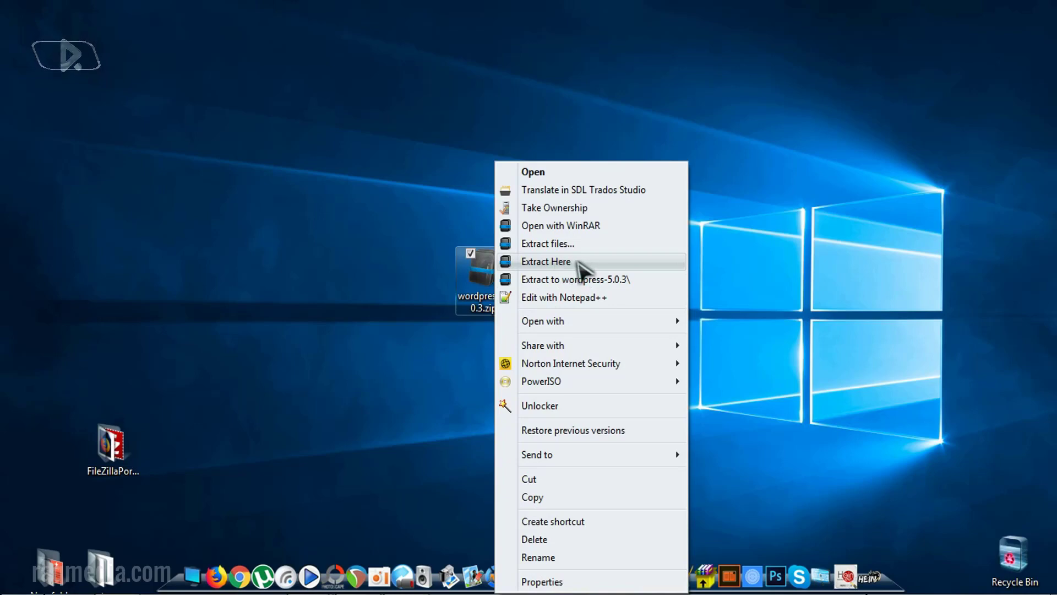
left_click(632, 262)
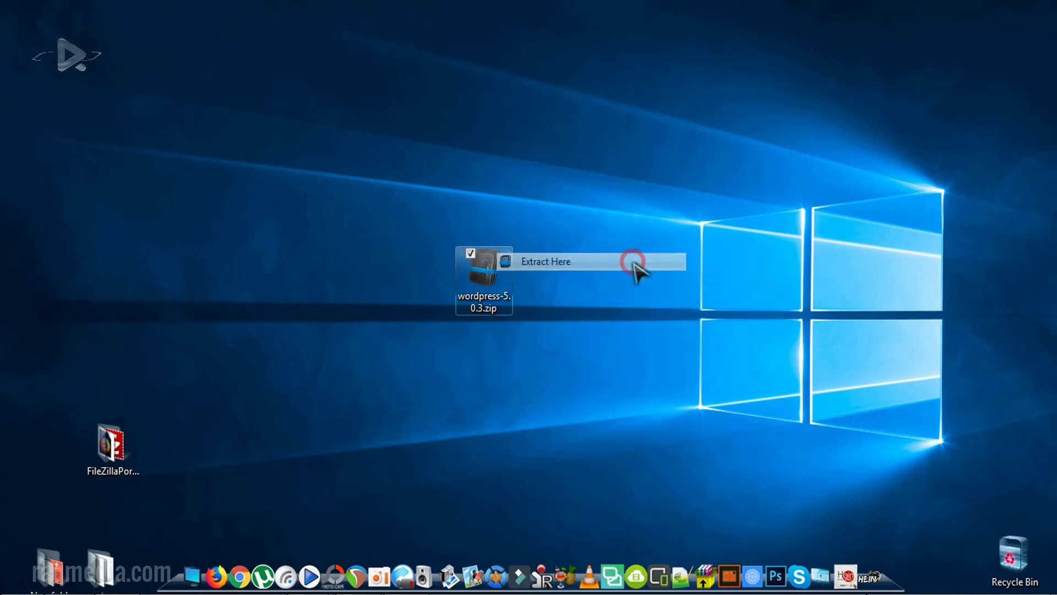
left_click_drag(567, 182, 282, 93)
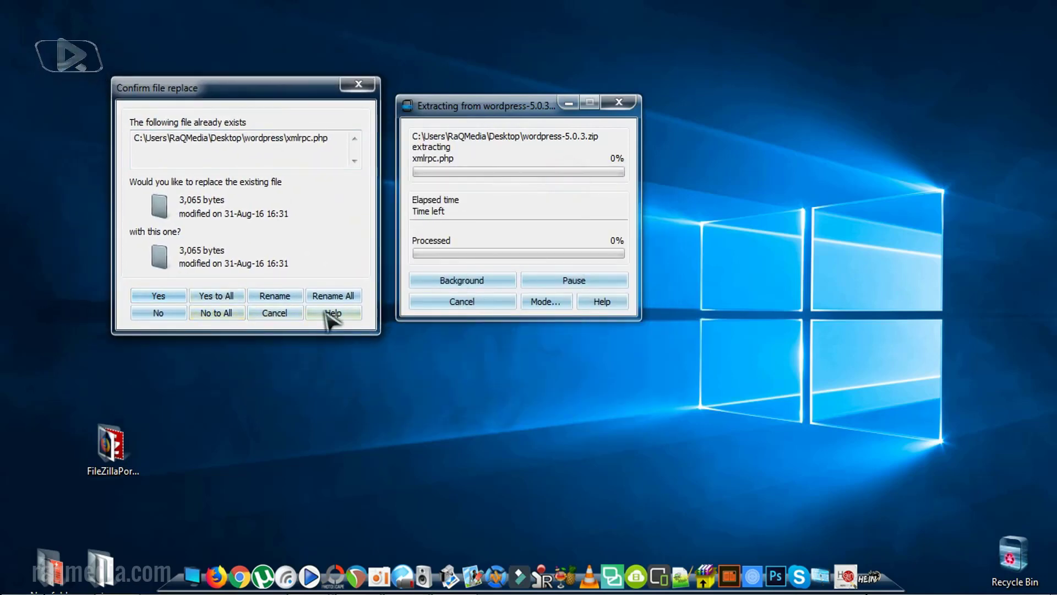
left_click(231, 313)
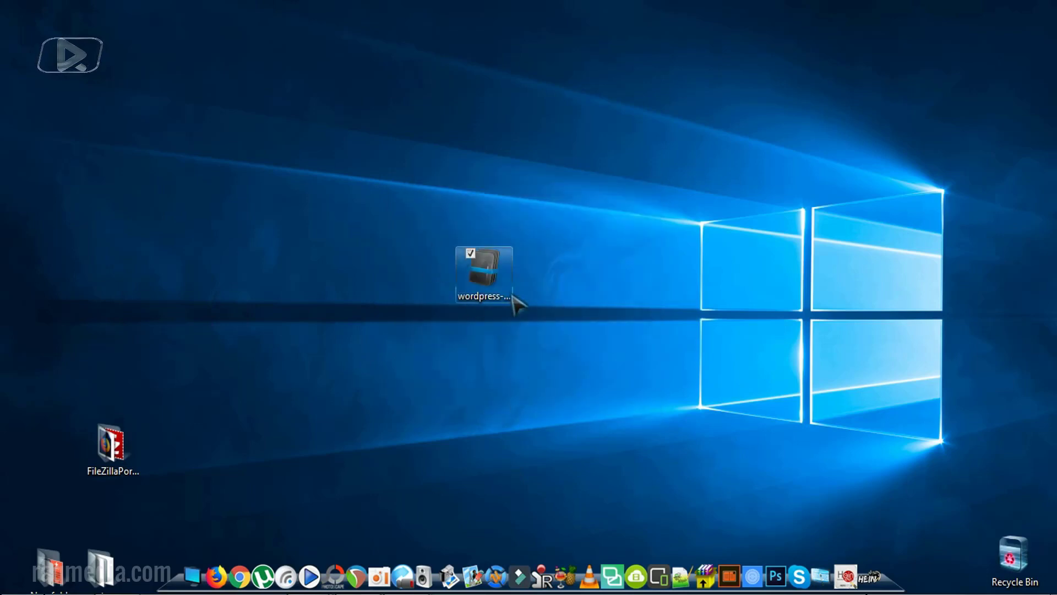
Move the extracted wordpress folder to an open area of the desktop and put the zip archive in its former place
left_click_drag(113, 576, 262, 142)
left_click_drag(474, 273, 105, 545)
left_click(254, 122)
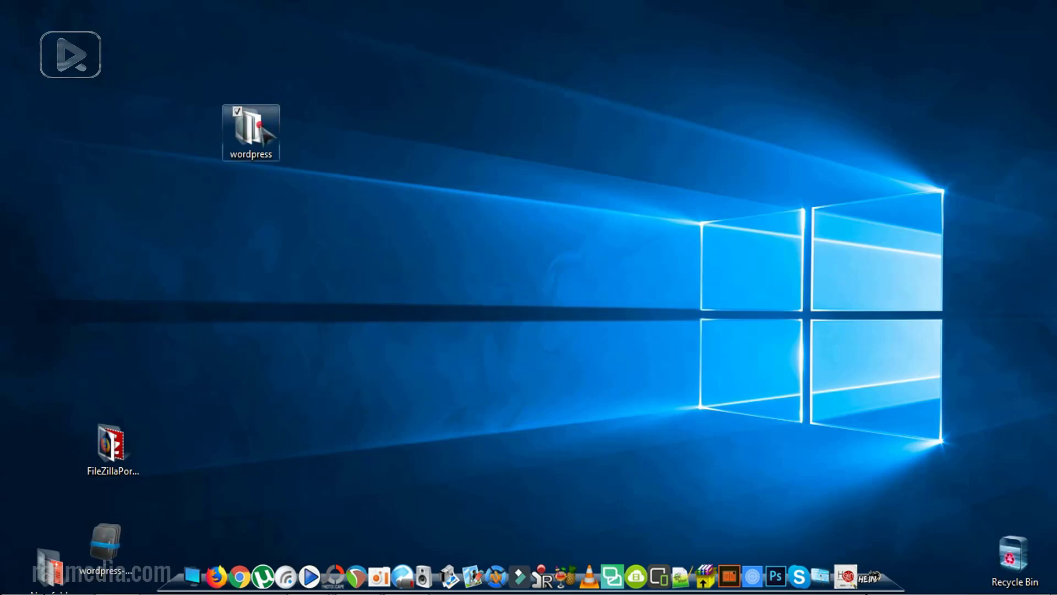
Open the wordpress folder, review its files and subfolders, and close it again
double_click(254, 123)
scroll(561, 330, "down", 1)
scroll(562, 359, "up", 1)
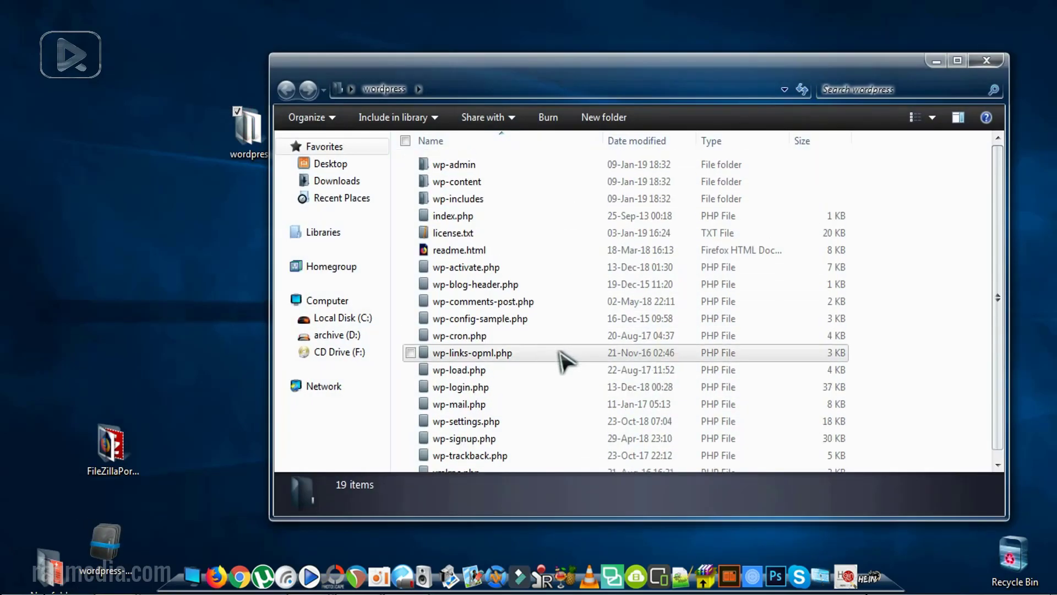
left_click_drag(620, 72, 550, 64)
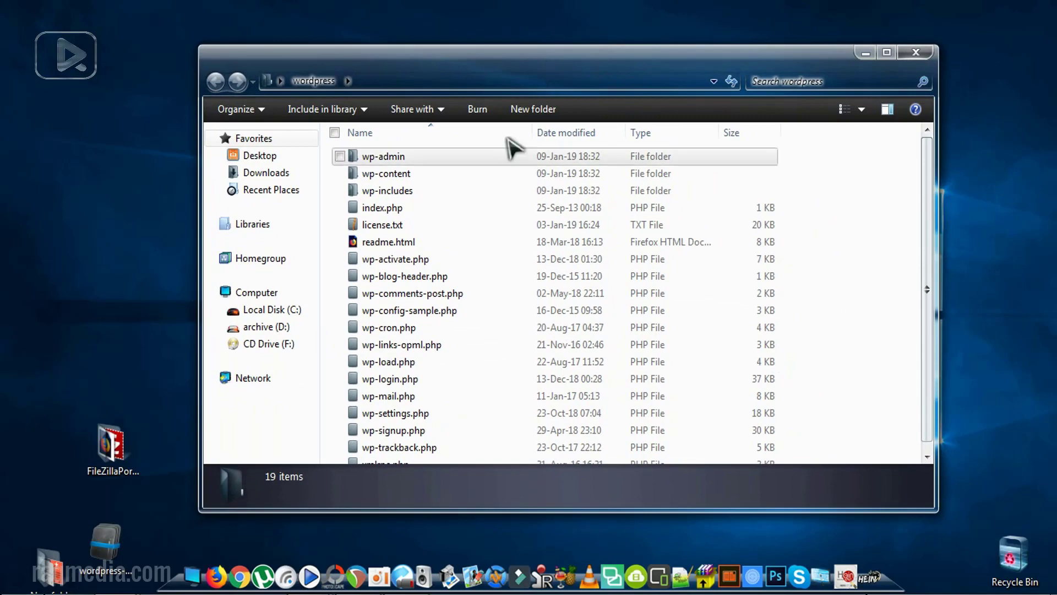
scroll(465, 412, "down", 1)
scroll(465, 409, "up", 1)
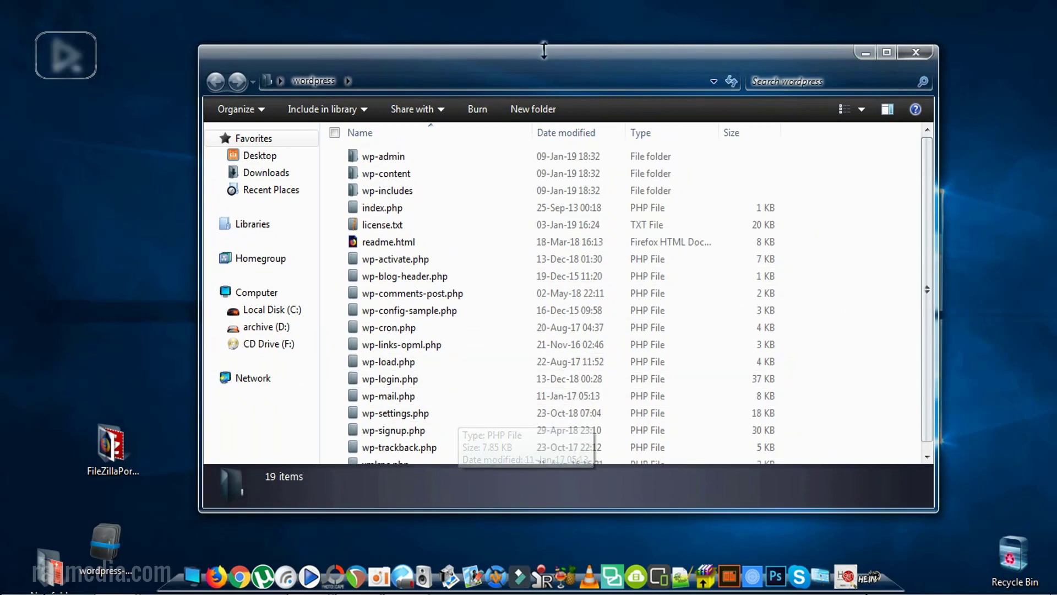
left_click(927, 55)
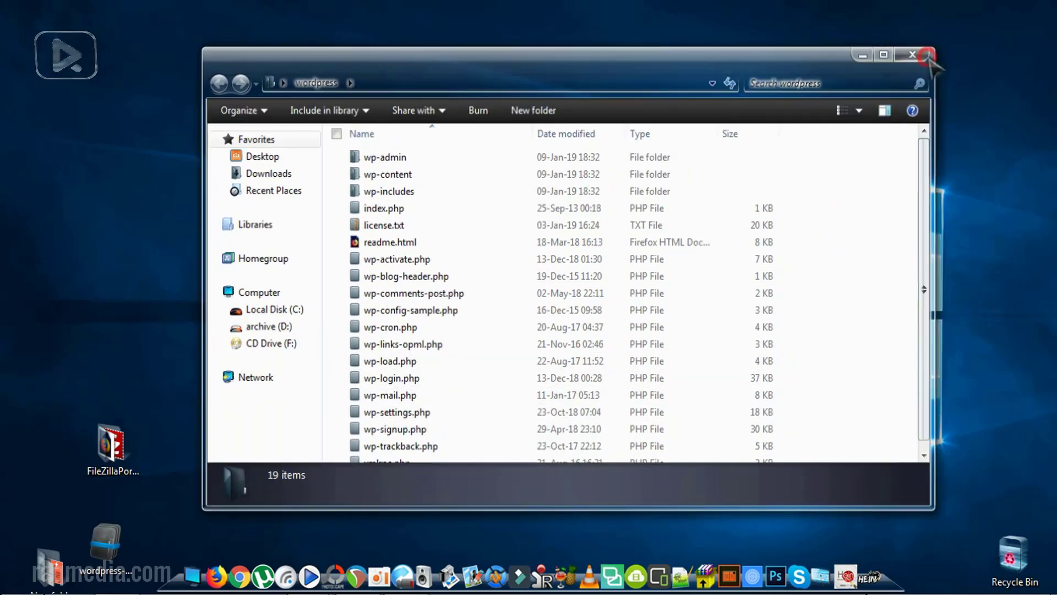
Open the FileZillaPortable folder, show its contents as large icons, and launch FileZillaPortable.exe
double_click(124, 464)
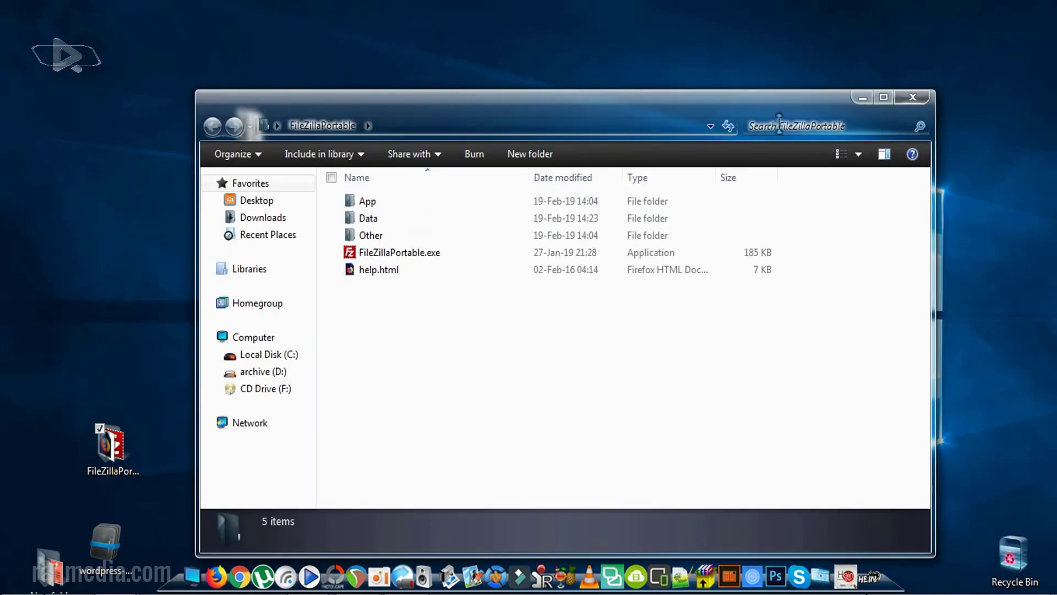
left_click(841, 154)
left_click(842, 155)
left_click(841, 154)
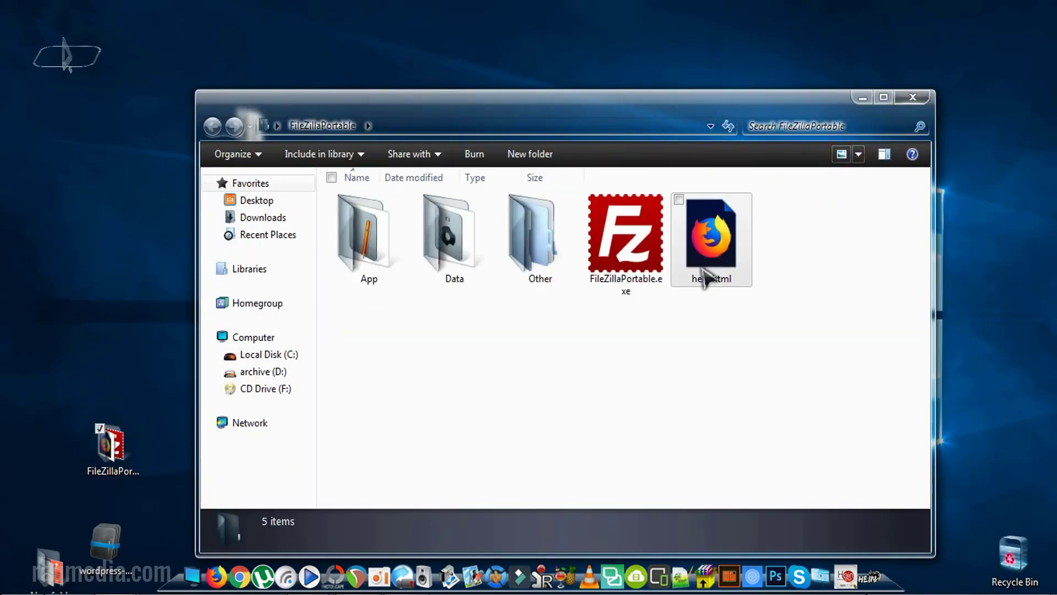
left_click(630, 237)
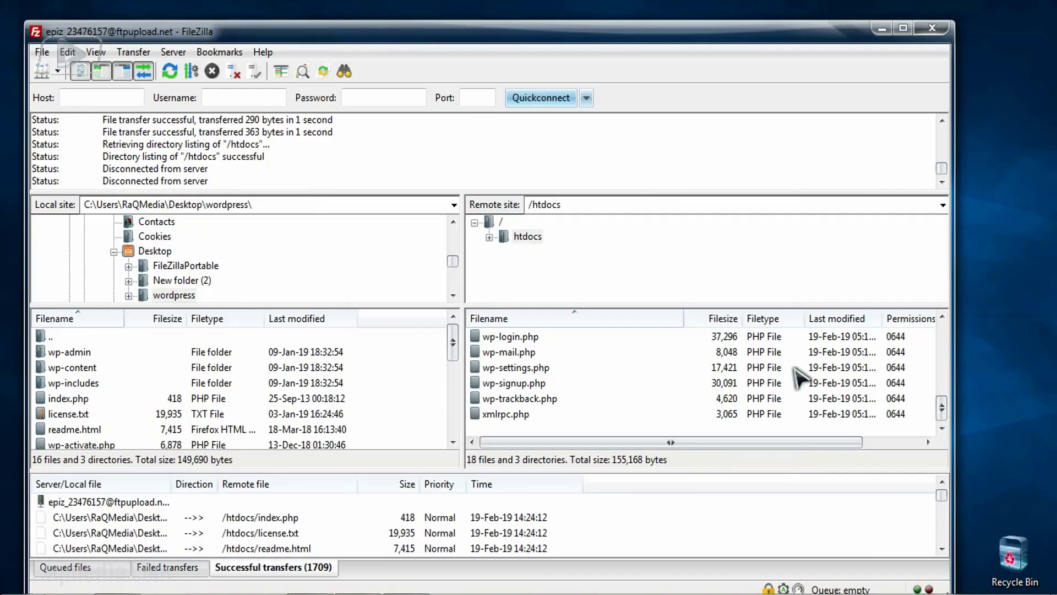
left_click_drag(648, 34, 681, 24)
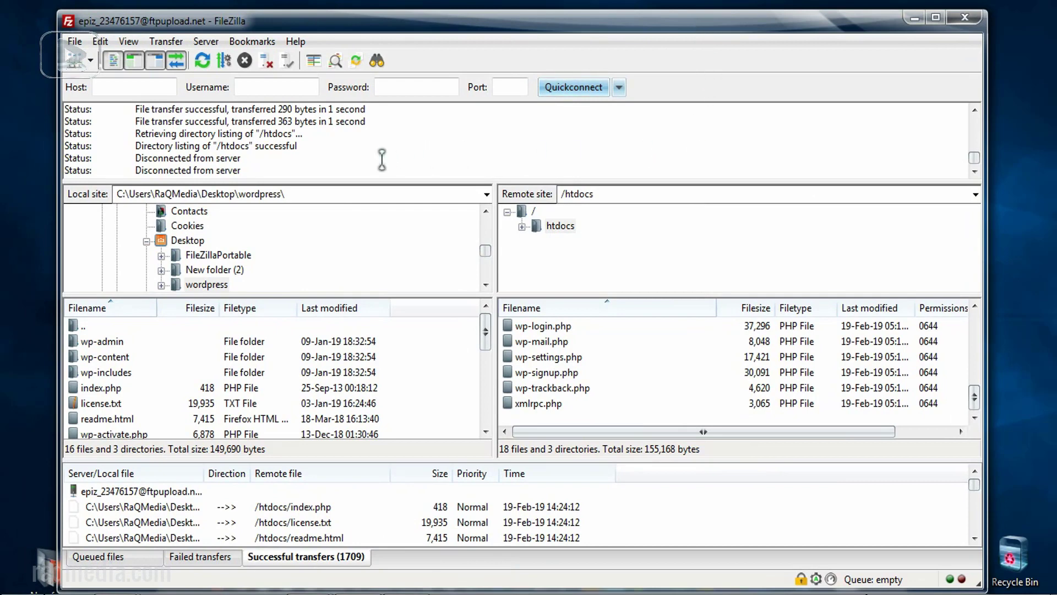
Examine the Host, Username, Password and Port fields used for connecting to the server
left_click(110, 87)
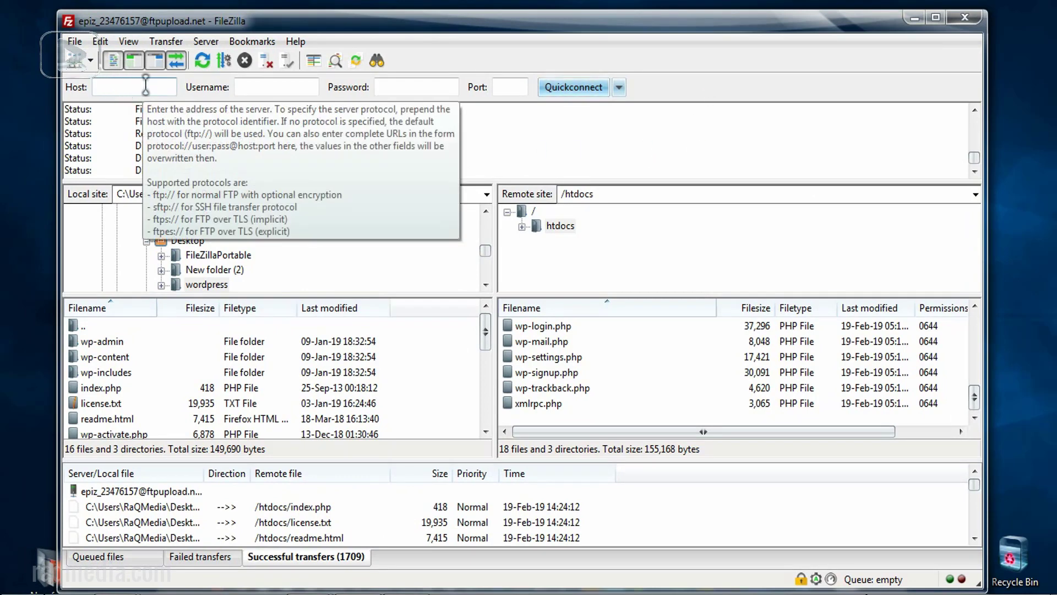
left_click(261, 86)
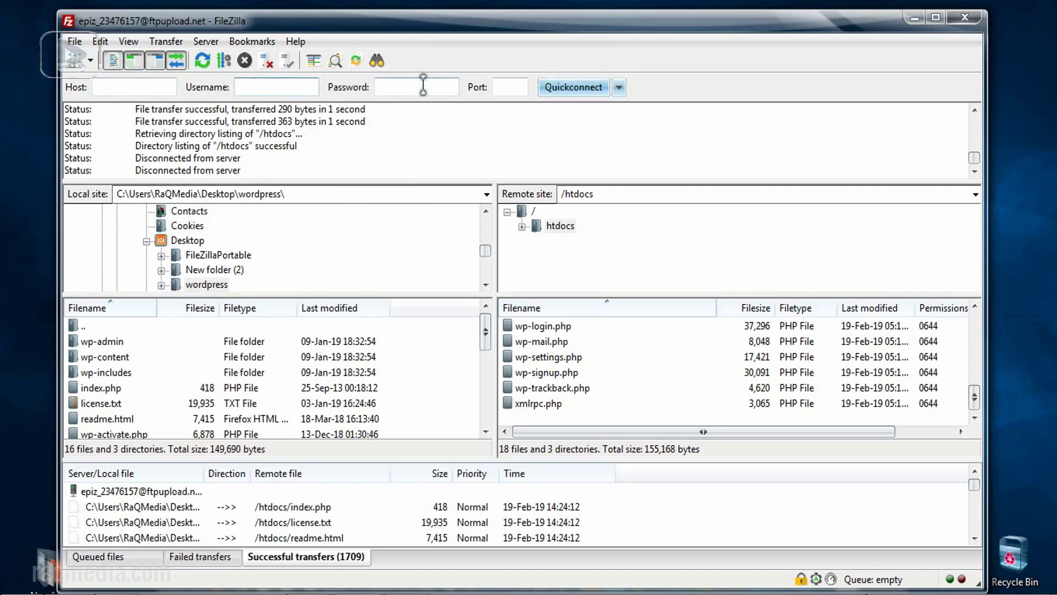
left_click(507, 86)
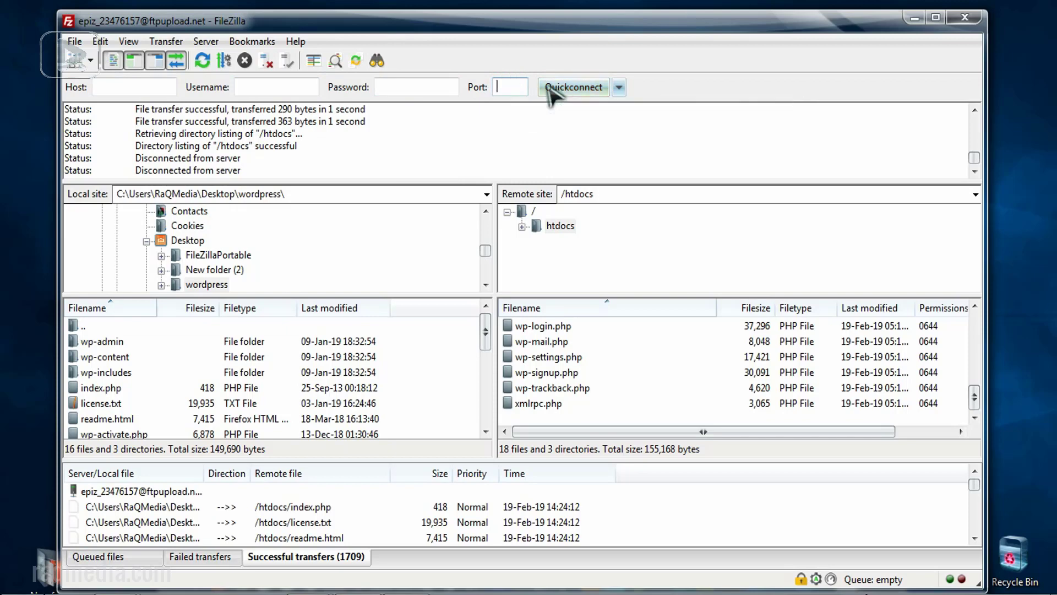
left_click(517, 85)
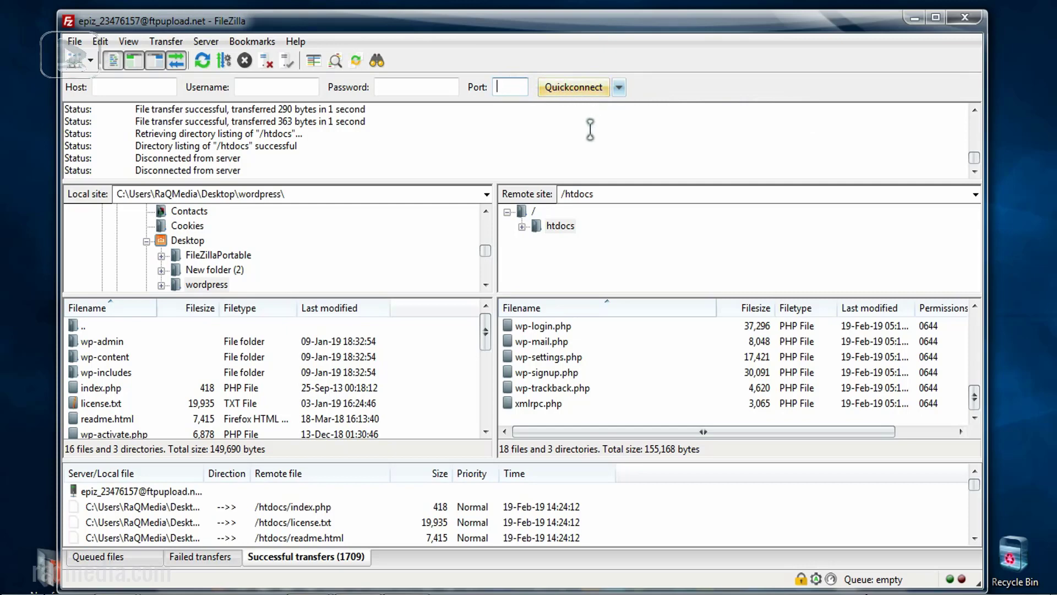
Reconnect to the remote site, open its htdocs folder, and select the wp-admin directory inside it
left_click(593, 230)
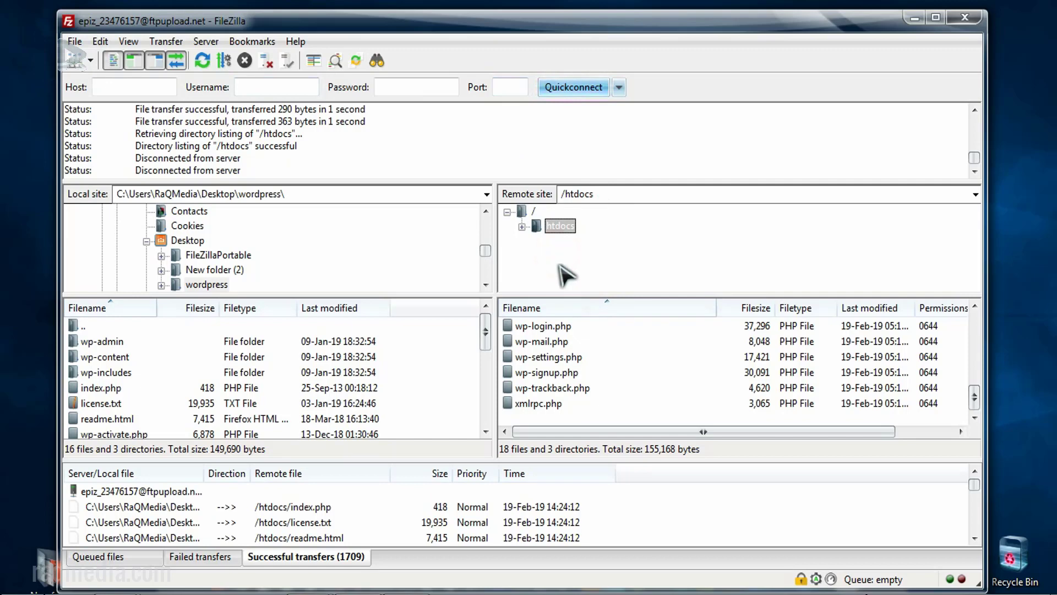
left_click(557, 226)
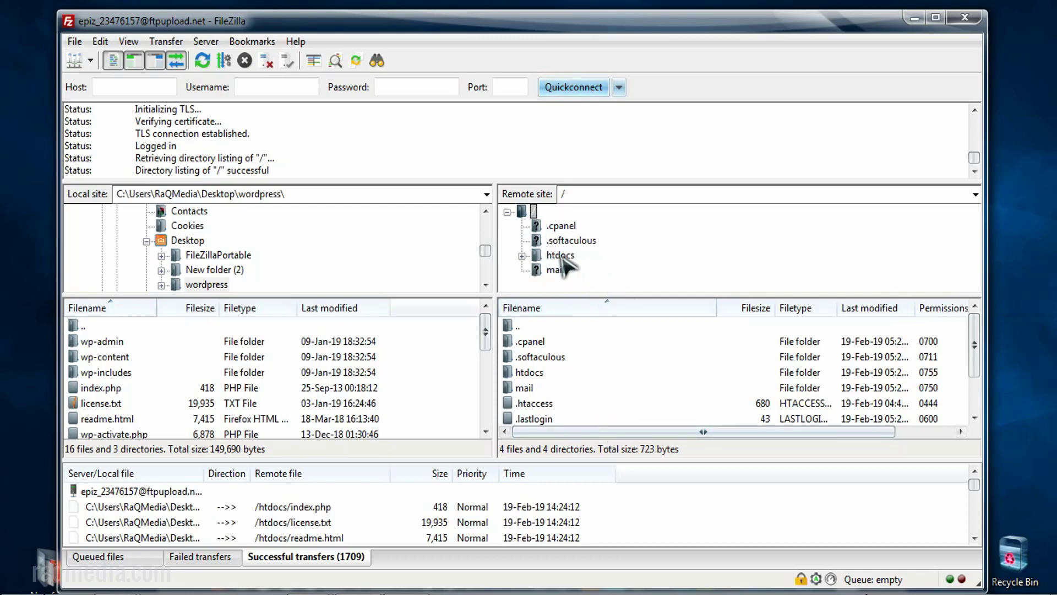
left_click(506, 212)
left_click(506, 212)
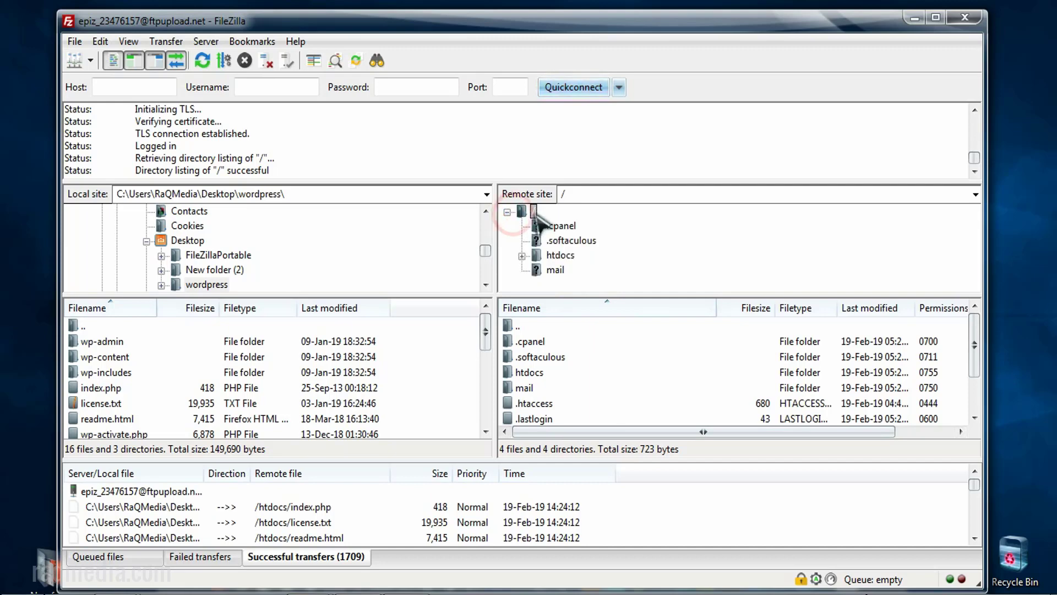
left_click(561, 255)
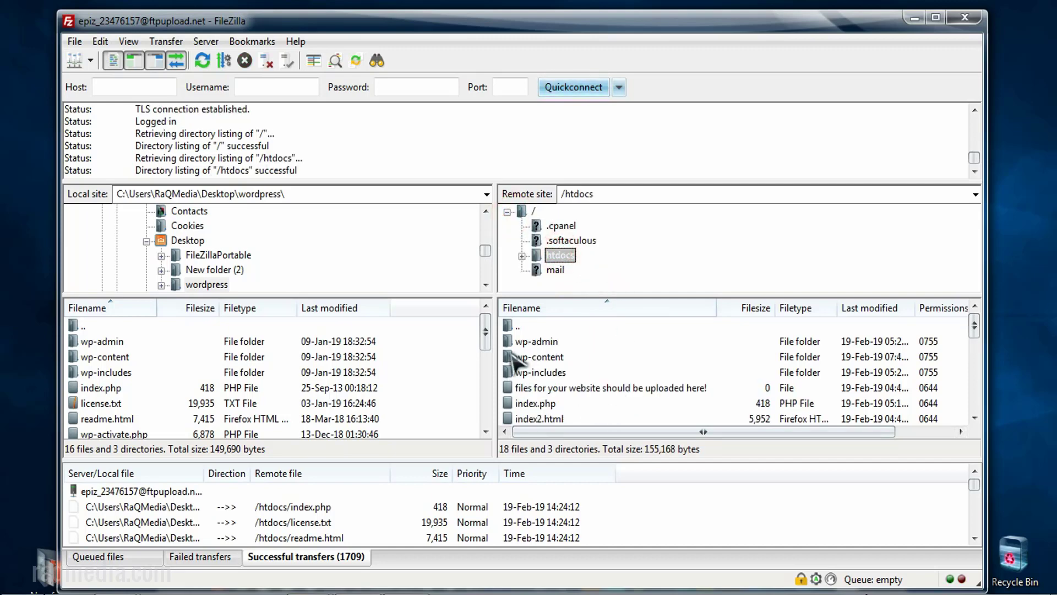
left_click(555, 342)
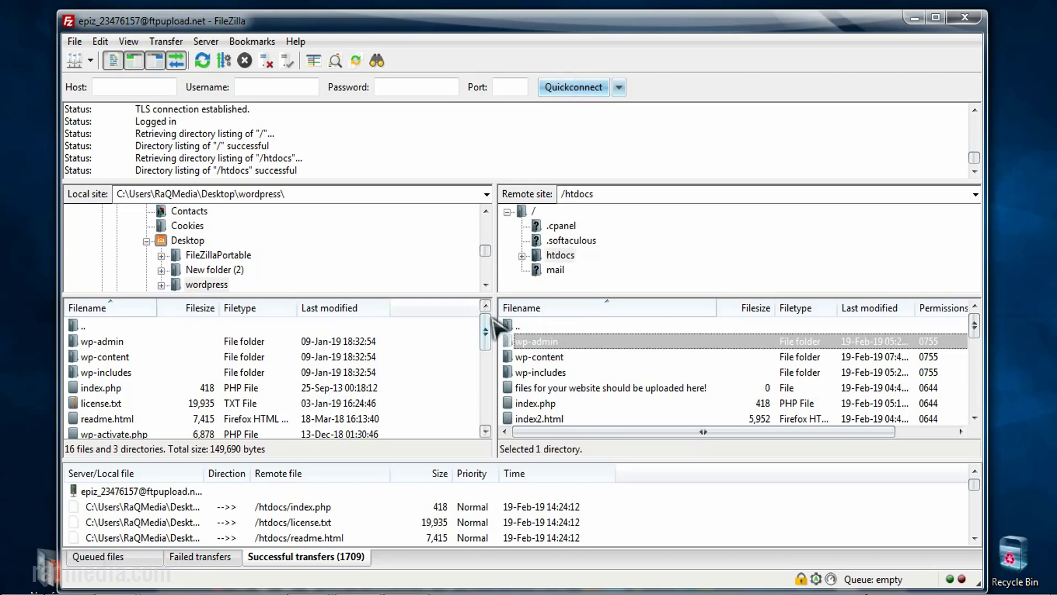
Enlarge the local directory tree and select the wordpress folder under Desktop
left_click(421, 259)
scroll(413, 276, "up", 5)
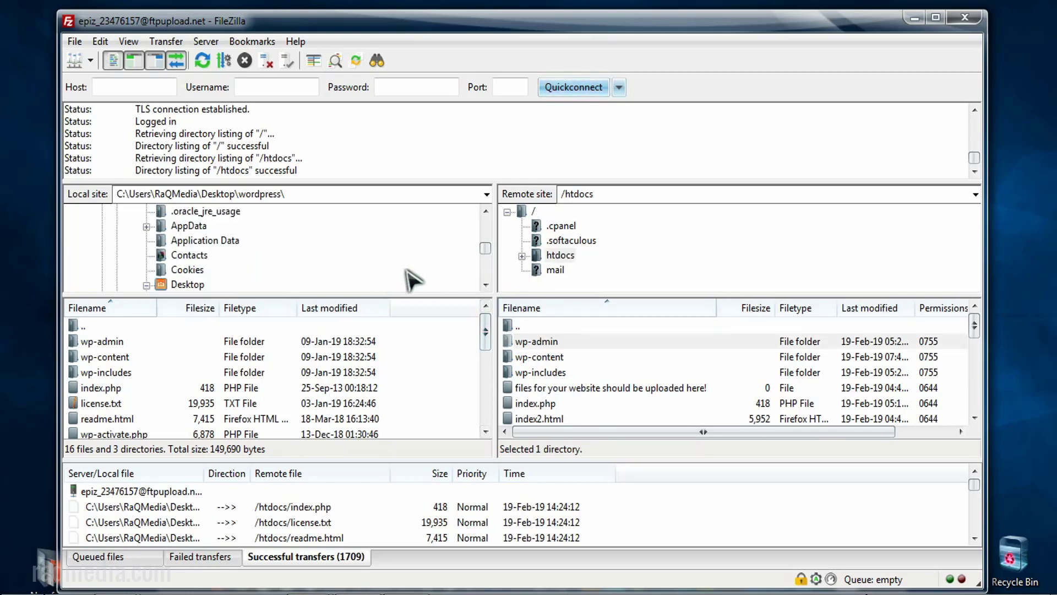
scroll(390, 282, "up", 3)
left_click_drag(381, 295, 362, 369)
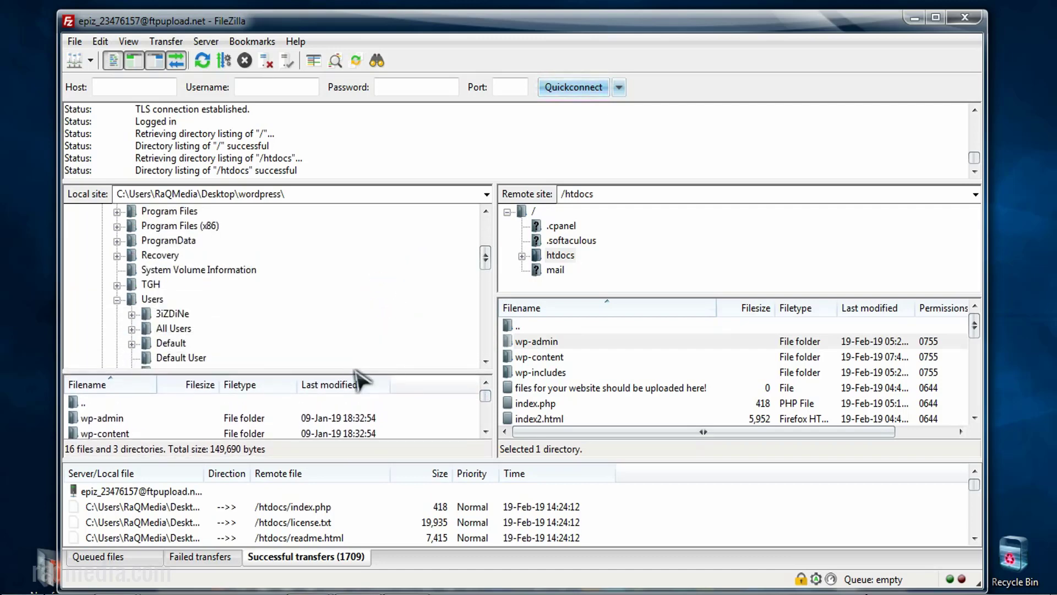
scroll(237, 276, "down", 4)
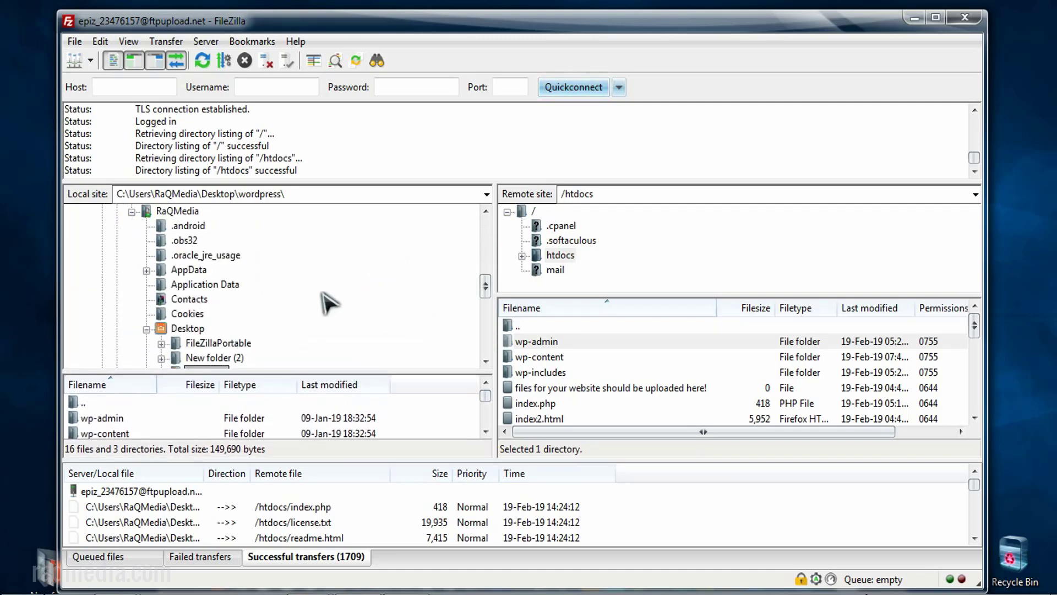
scroll(170, 283, "down", 1)
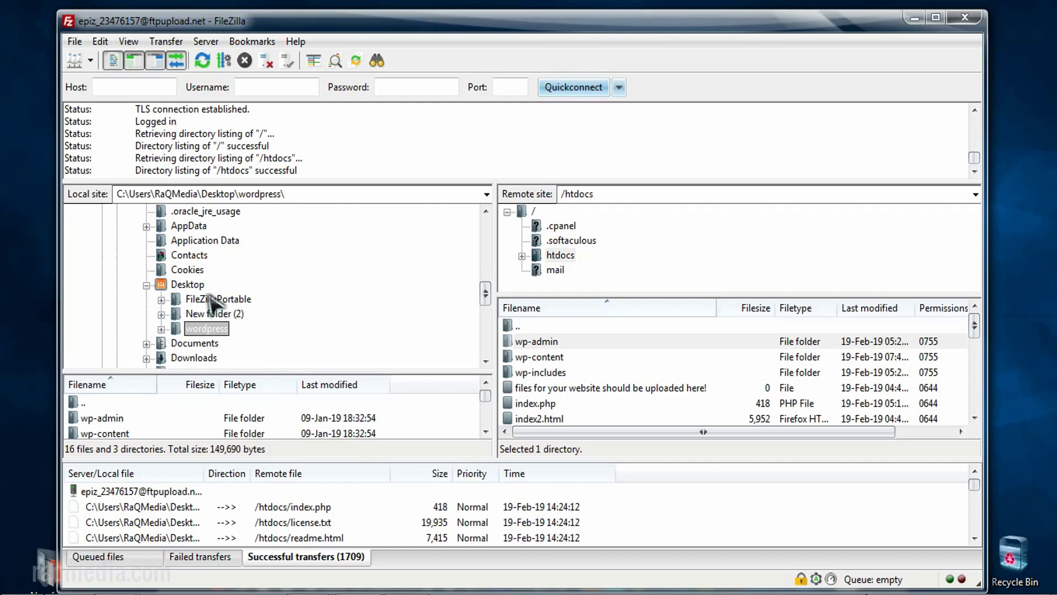
left_click(226, 313)
left_click(207, 328)
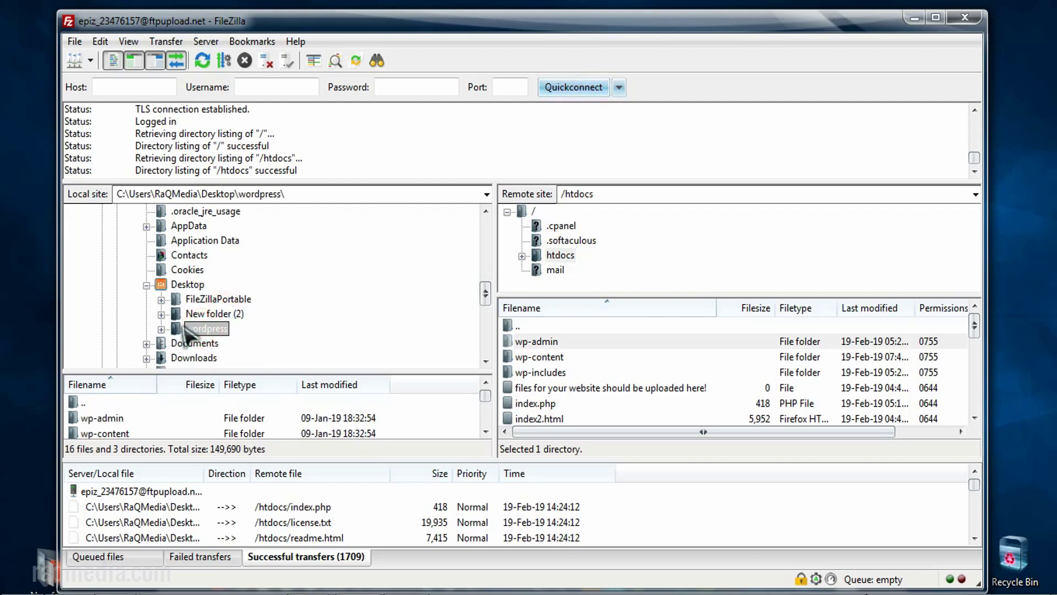
Give the local file list more height and look through the files of the wordpress folder
left_click_drag(273, 370, 283, 321)
scroll(249, 399, "down", 4)
scroll(259, 402, "up", 3)
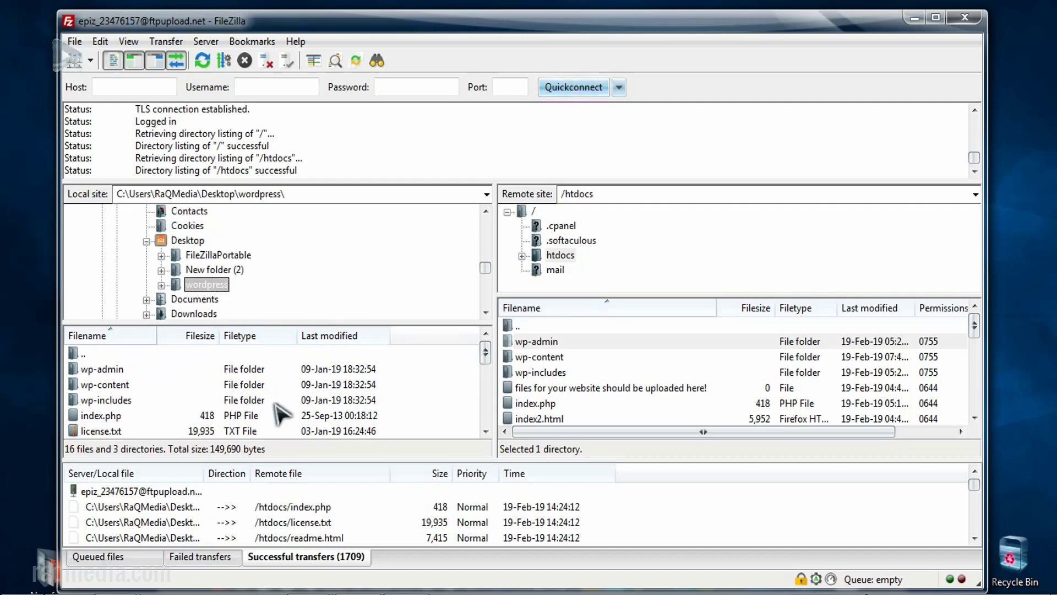
left_click(275, 400)
scroll(275, 400, "down", 2)
scroll(275, 400, "down", 3)
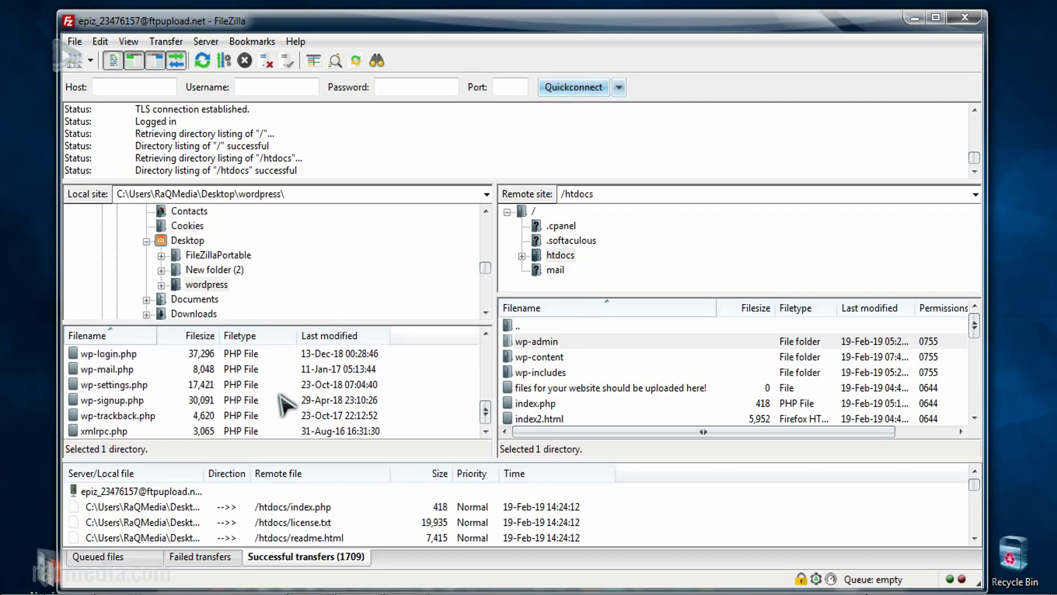
Review the contents of the local wordpress folder from the wp-admin directory down to xmlrpc.php
scroll(286, 405, "up", 5)
scroll(275, 424, "down", 5)
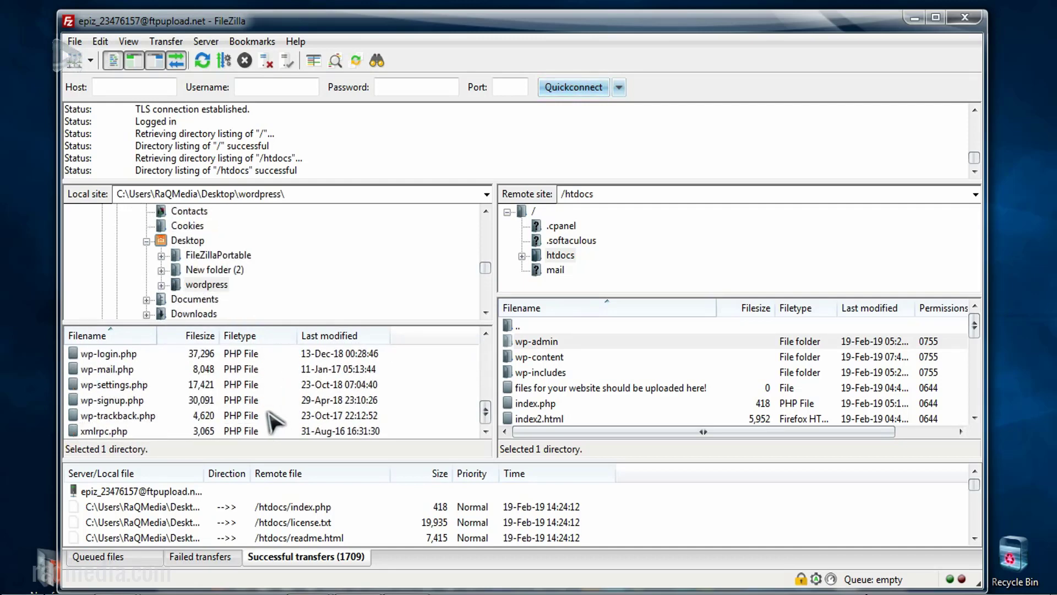
scroll(267, 405, "up", 5)
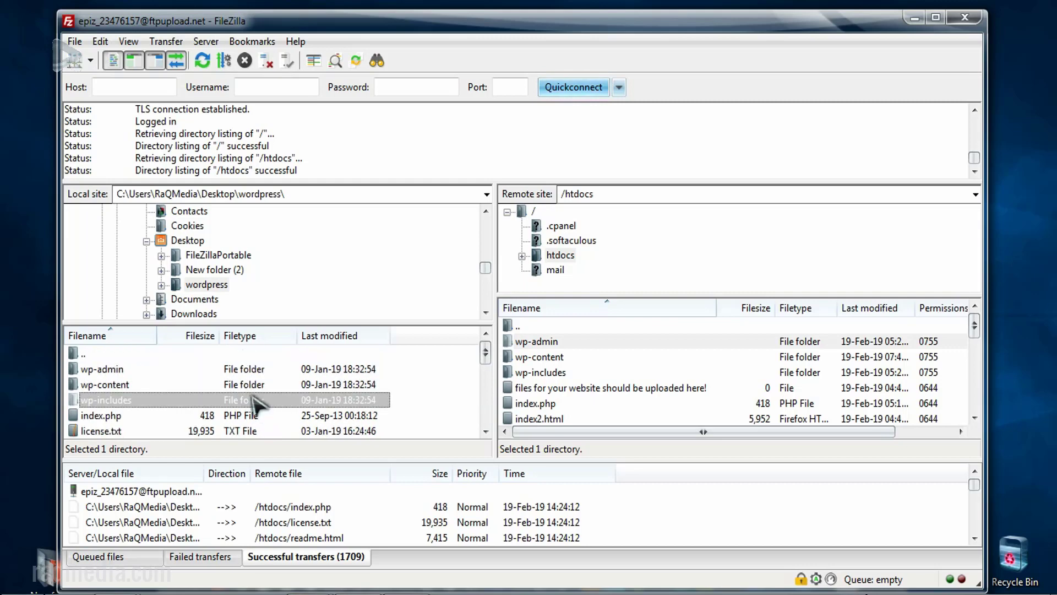
left_click(207, 285)
left_click(336, 400)
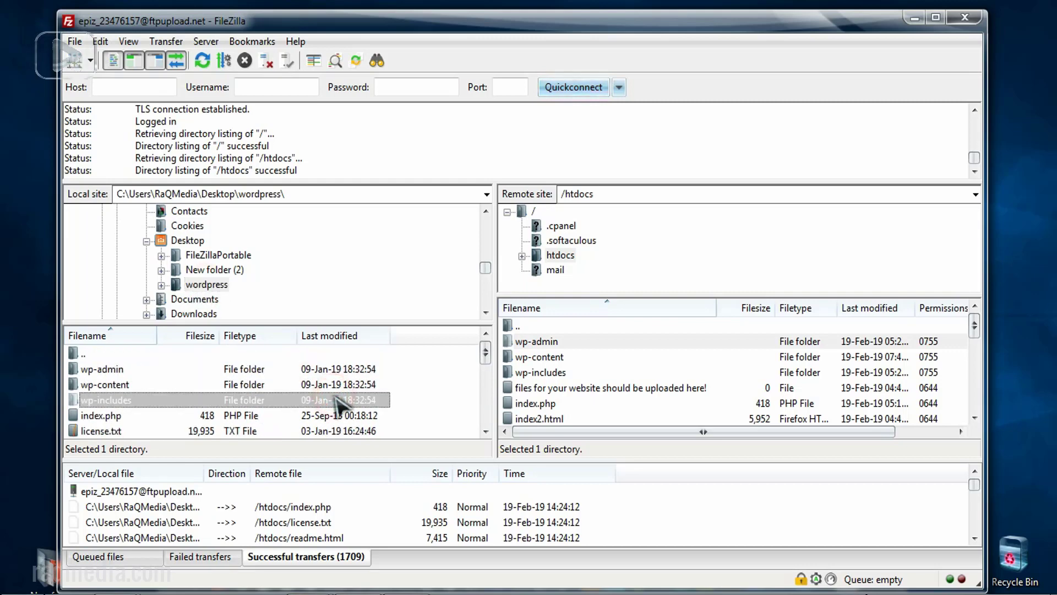
Look at the file commands available for the local wp-cron.php, including Upload, and dismiss them
left_click(134, 369)
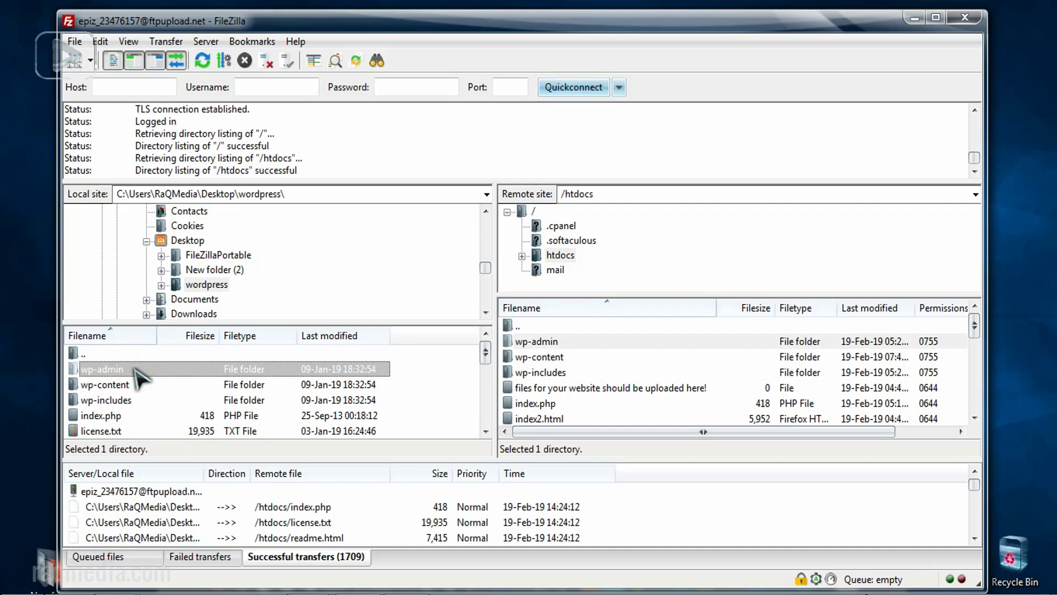
scroll(140, 380, "down", 3)
right_click(144, 384)
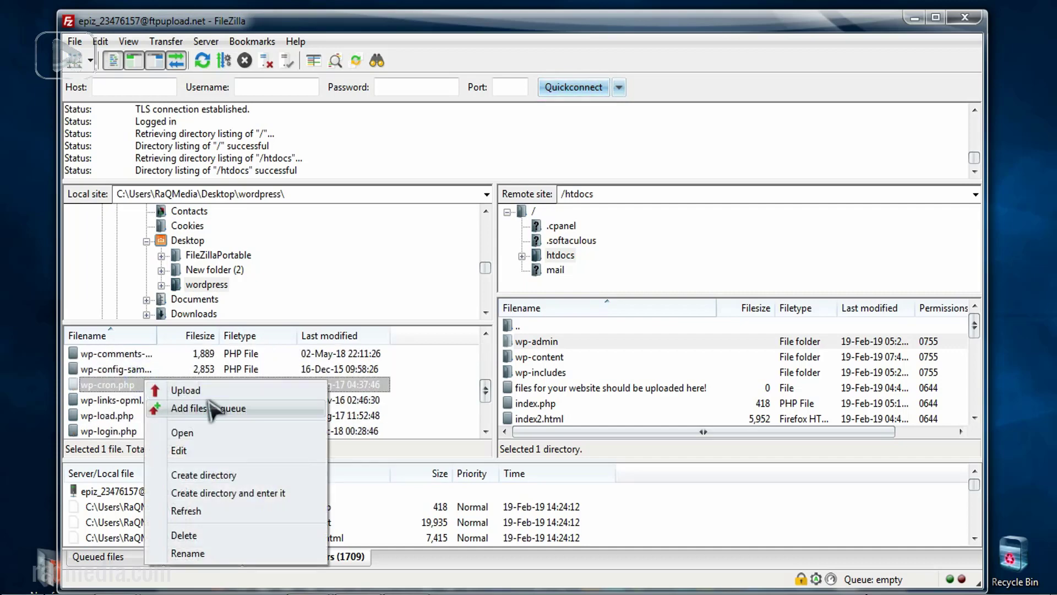
left_click(372, 369)
scroll(356, 352, "up", 3)
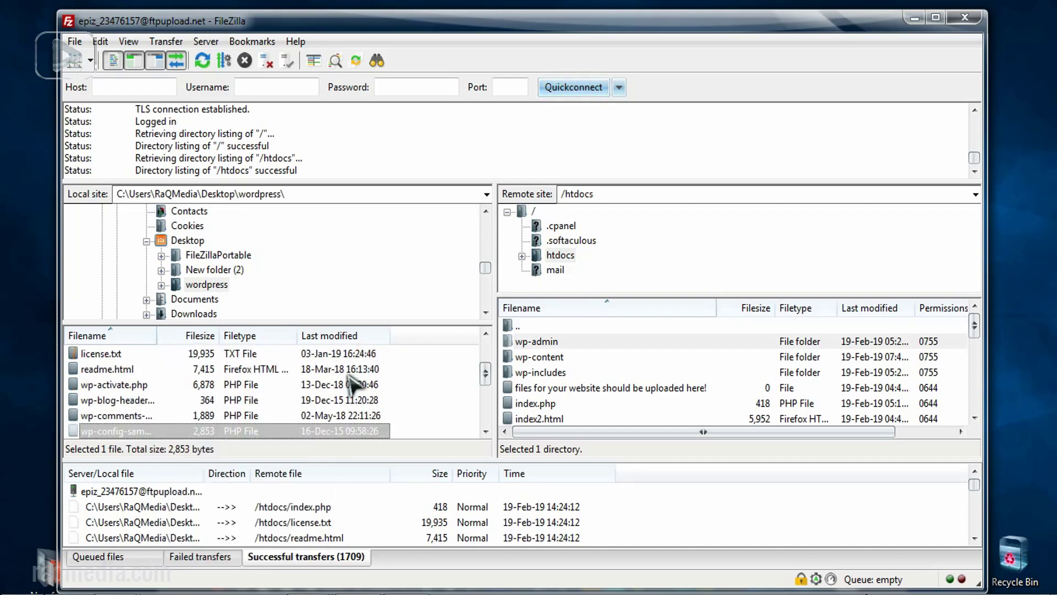
Select every folder and file in the local wordpress folder and try to transfer them into the remote htdocs folder
left_click(268, 368)
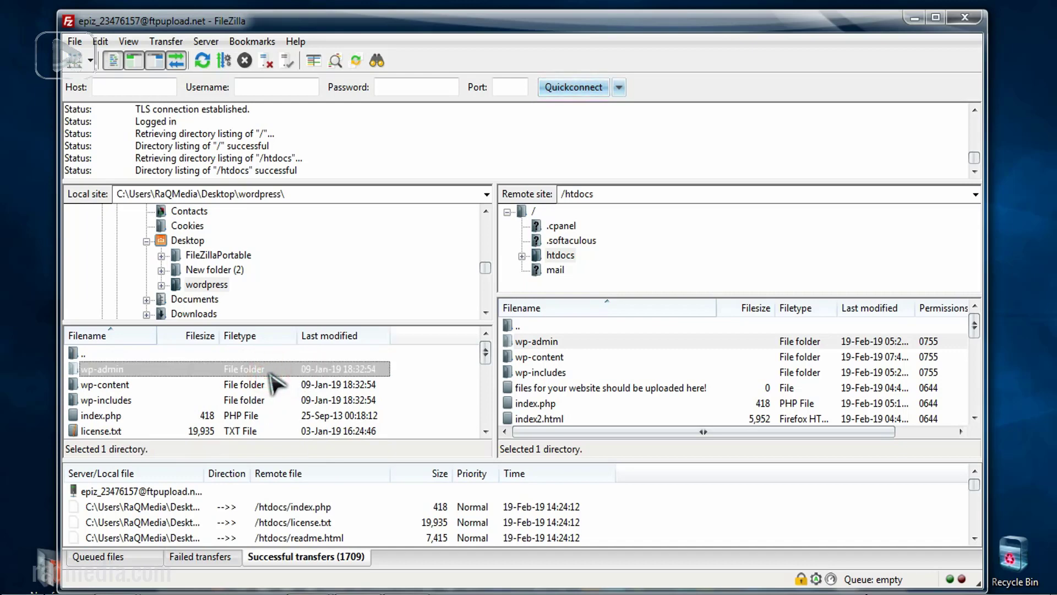
left_click_drag(410, 370, 132, 466)
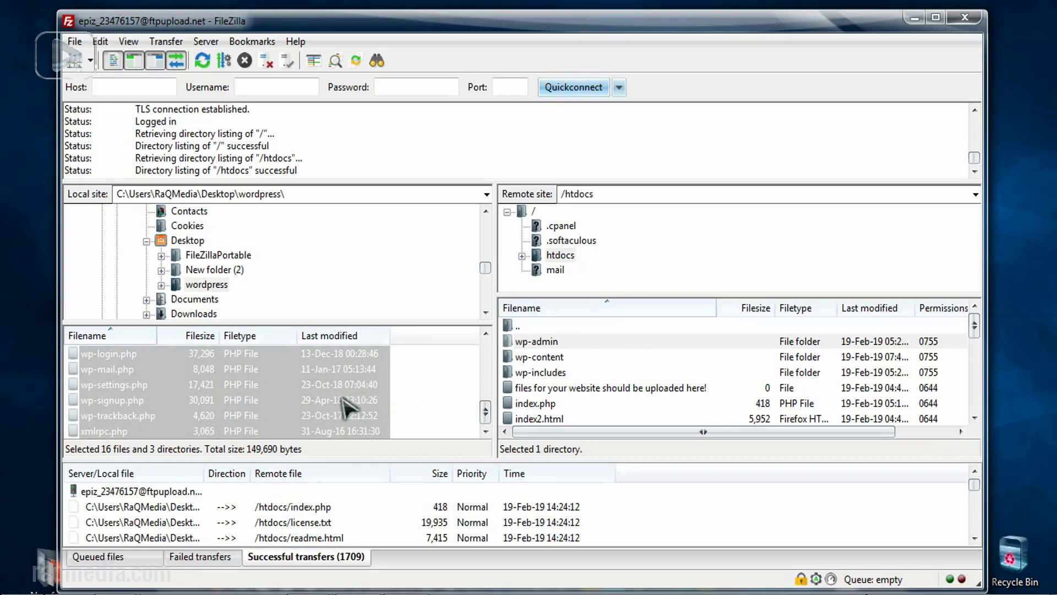
left_click_drag(342, 399, 575, 412)
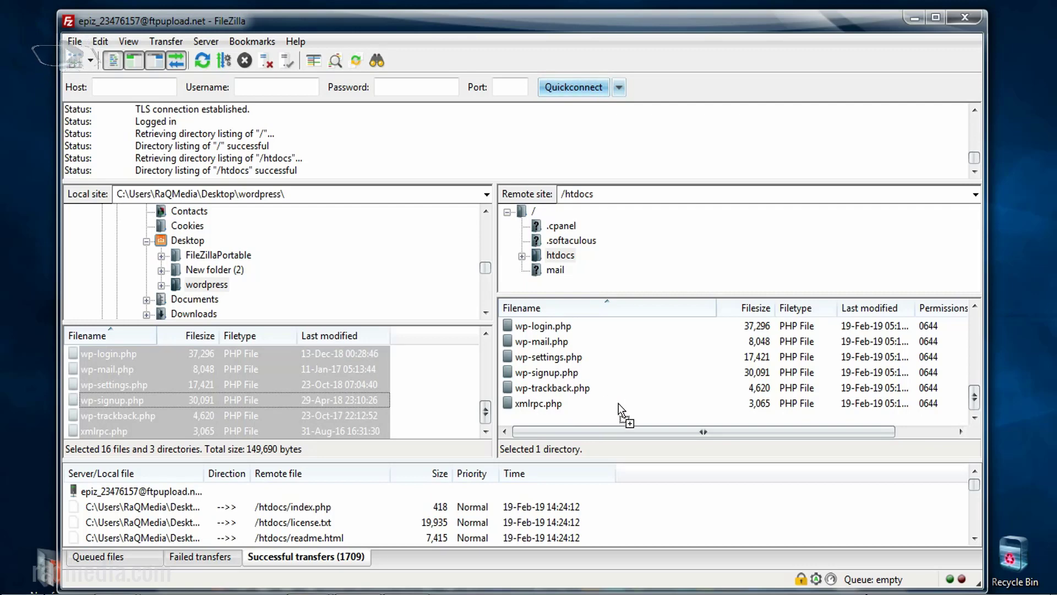
left_click_drag(619, 403, 611, 403)
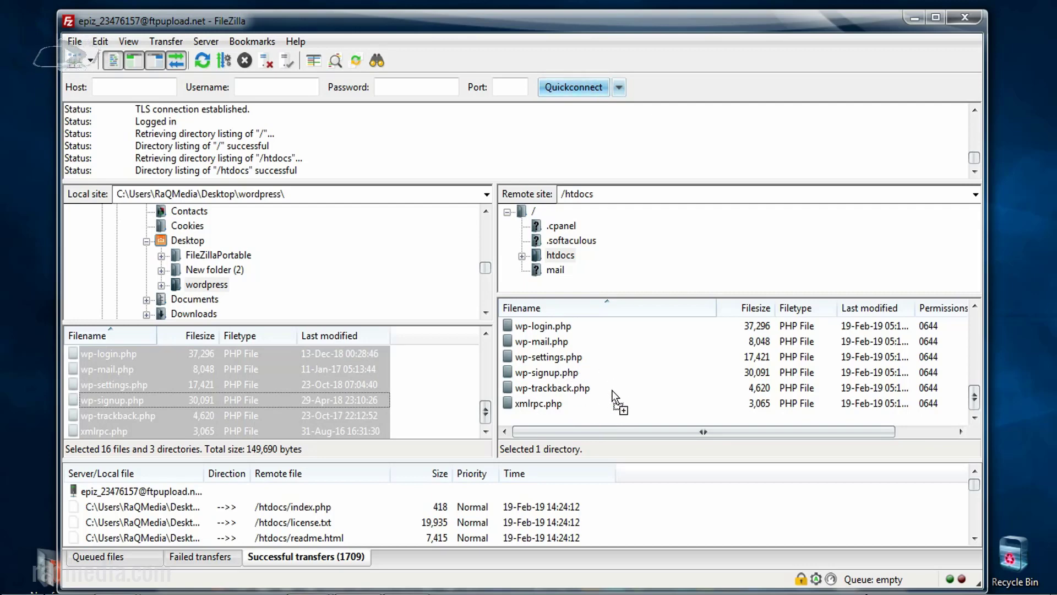
left_click_drag(369, 400, 588, 407)
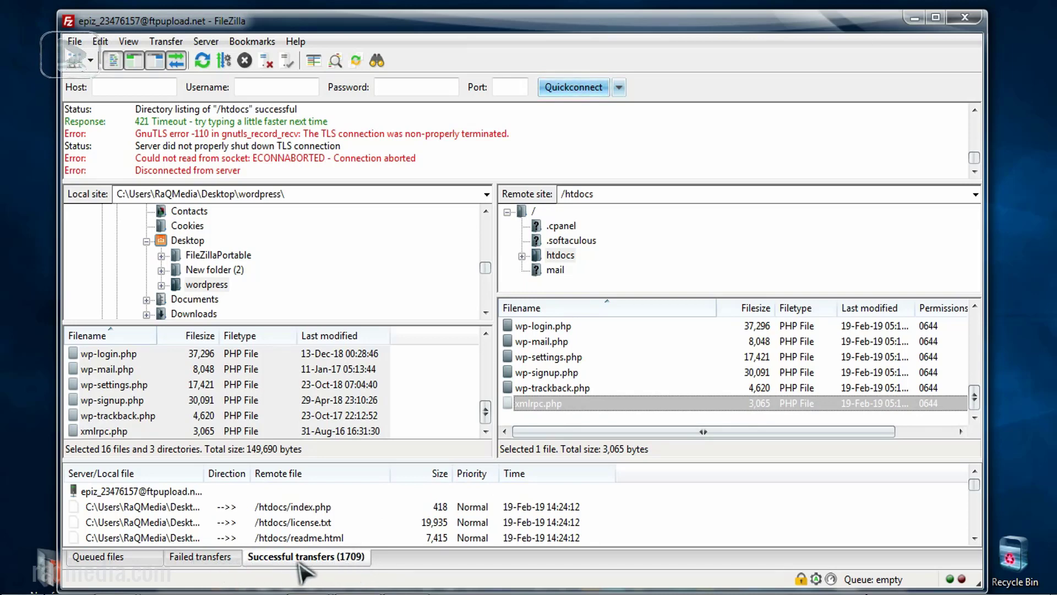
Check the failed, queued and successful transfers, and look through the file list of the remote htdocs folder
left_click(198, 558)
left_click(148, 557)
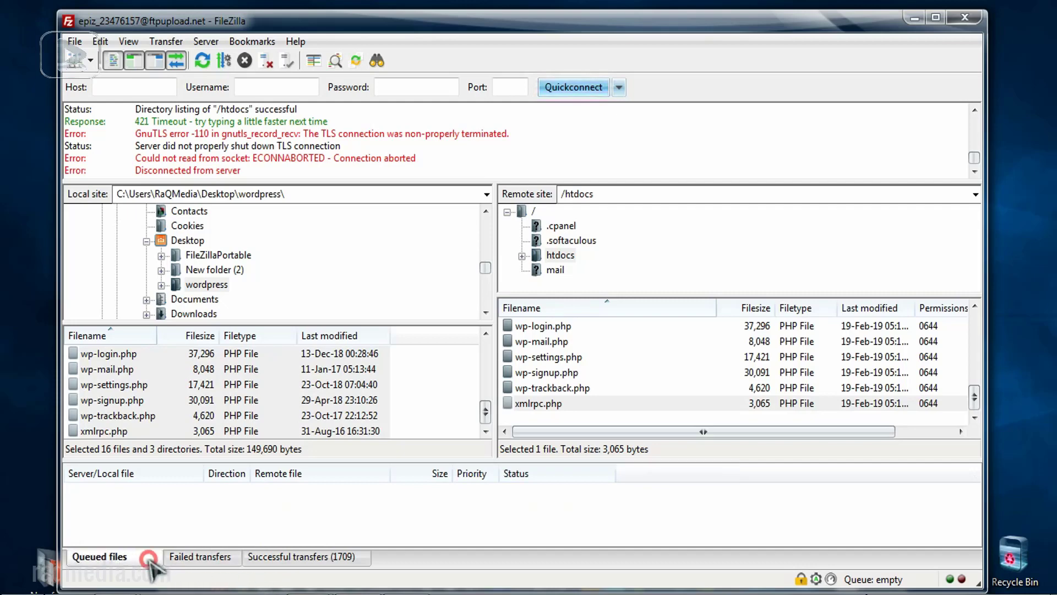
left_click(283, 557)
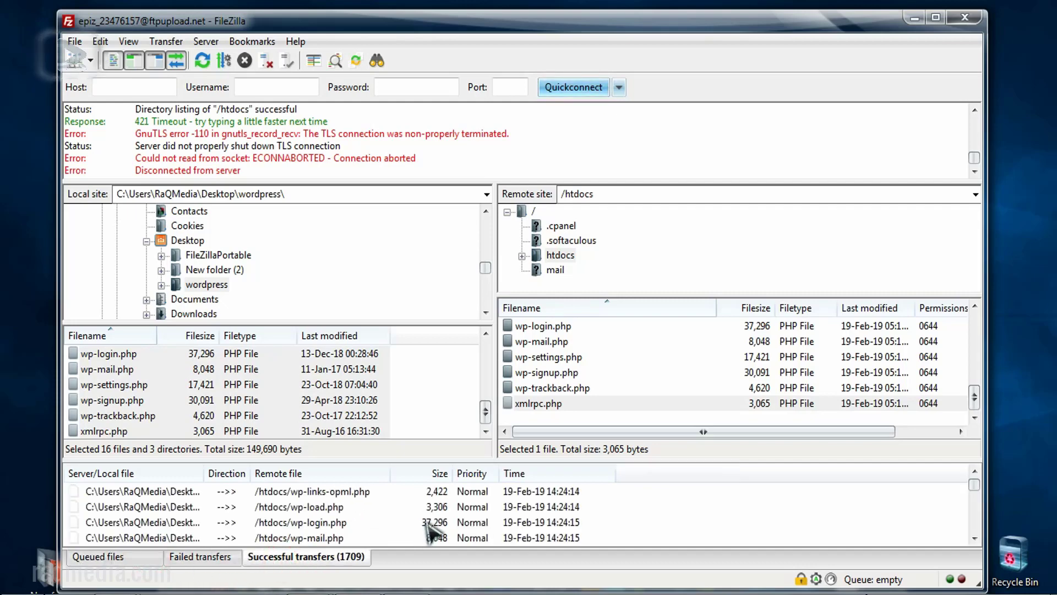
left_click(643, 370)
scroll(644, 367, "up", 6)
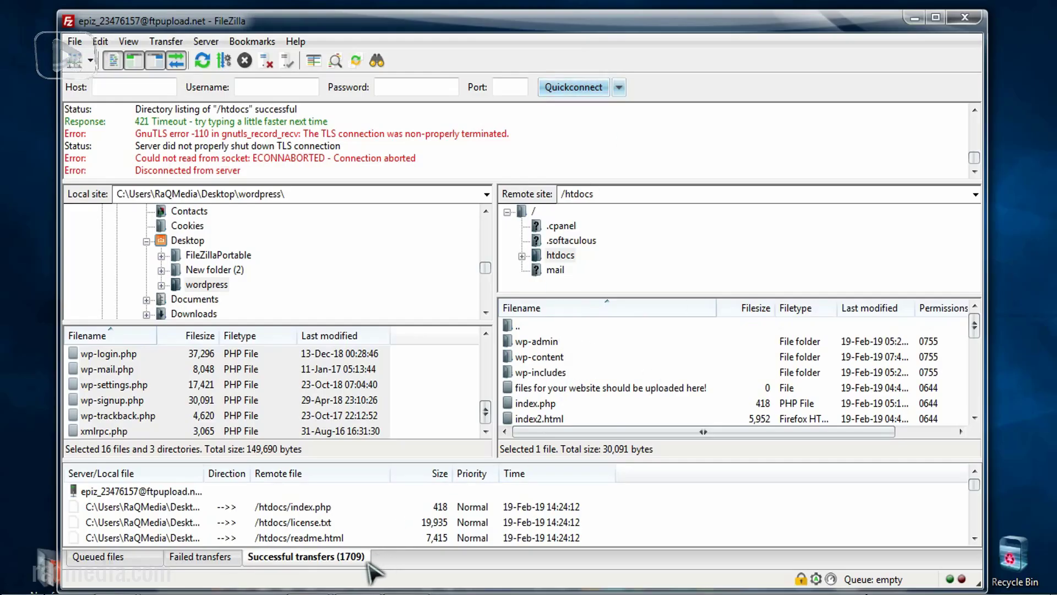
Switch to the InfinityFree control panel in Firefox and open its MySQL Databases page
mouse_move(377, 561)
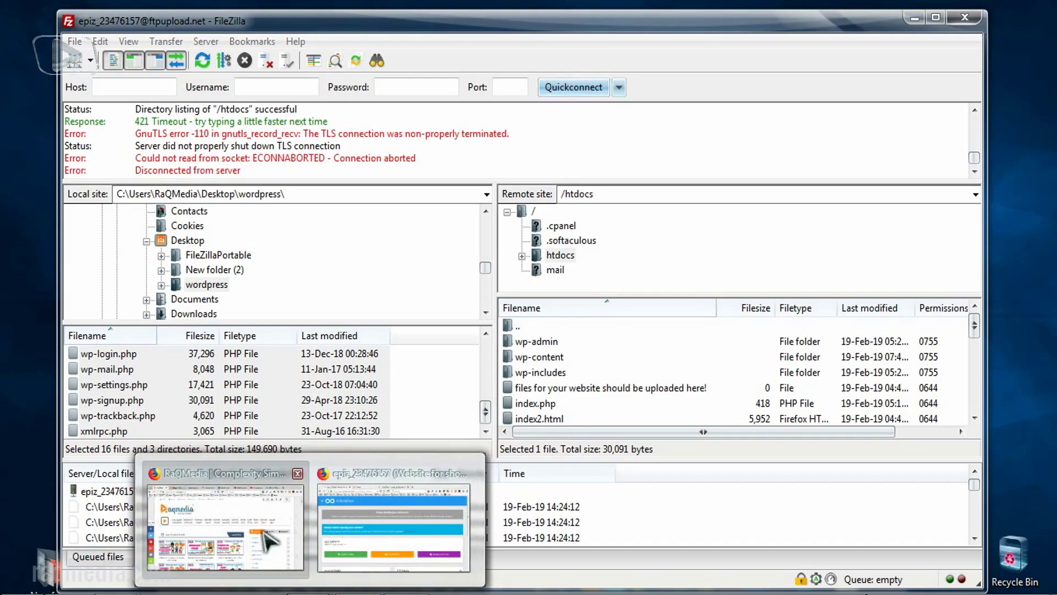
left_click(385, 531)
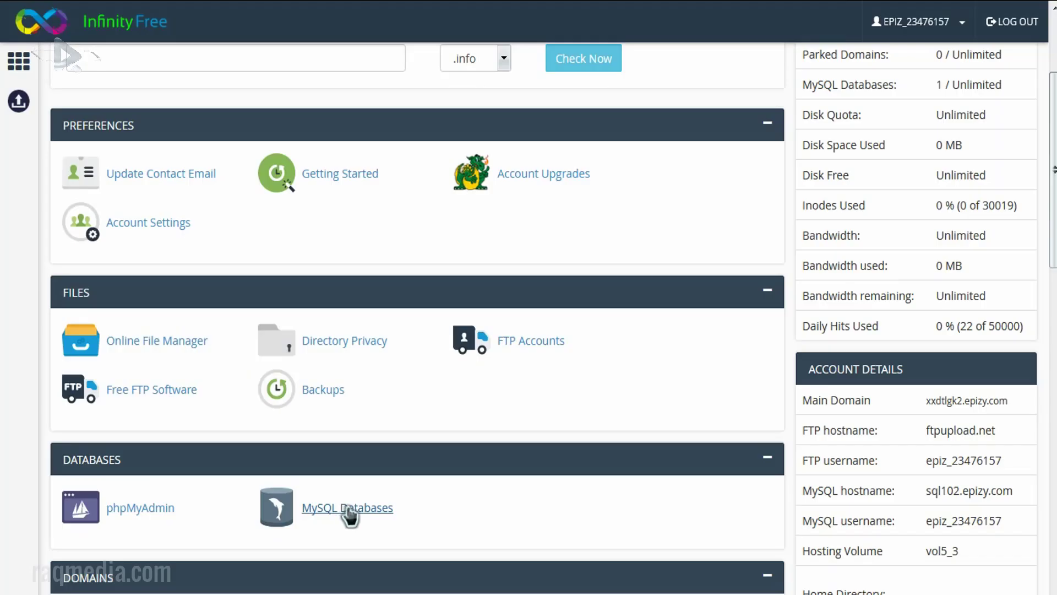
scroll(412, 429, "up", 3)
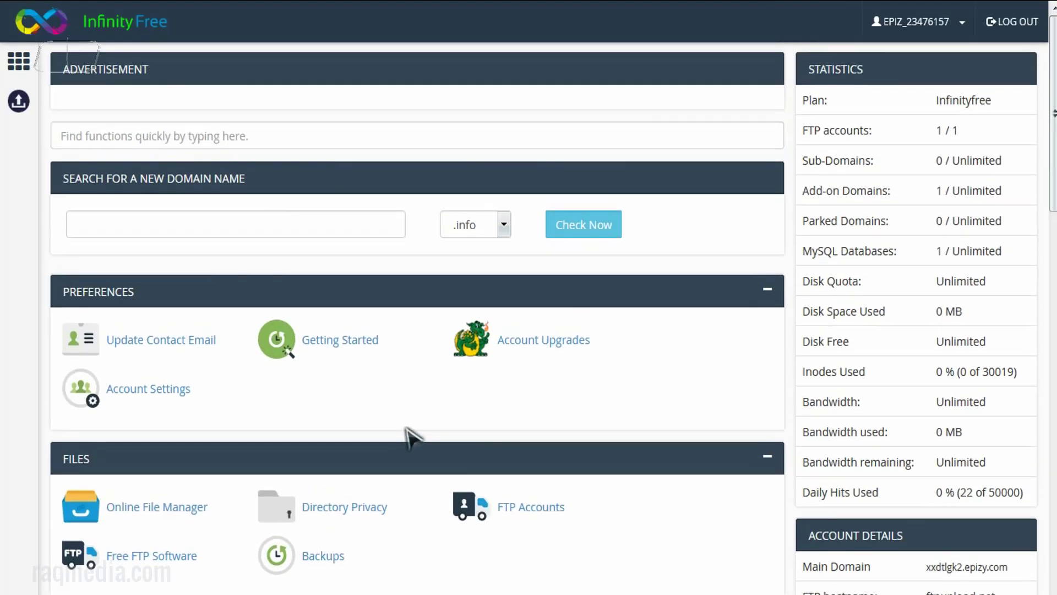
scroll(11, 437, "down", 3)
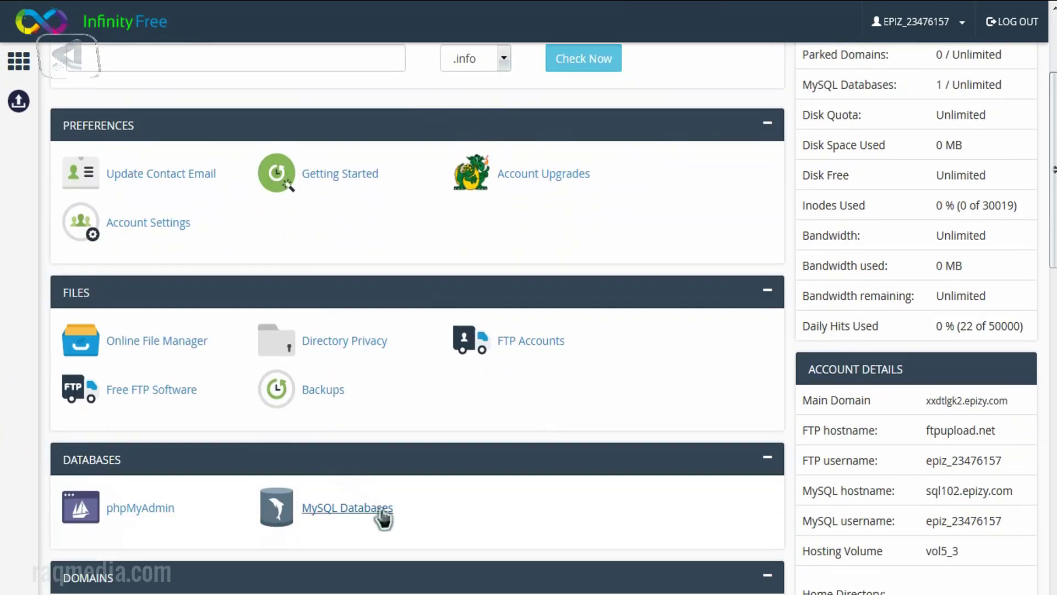
scroll(383, 517, "down", 3)
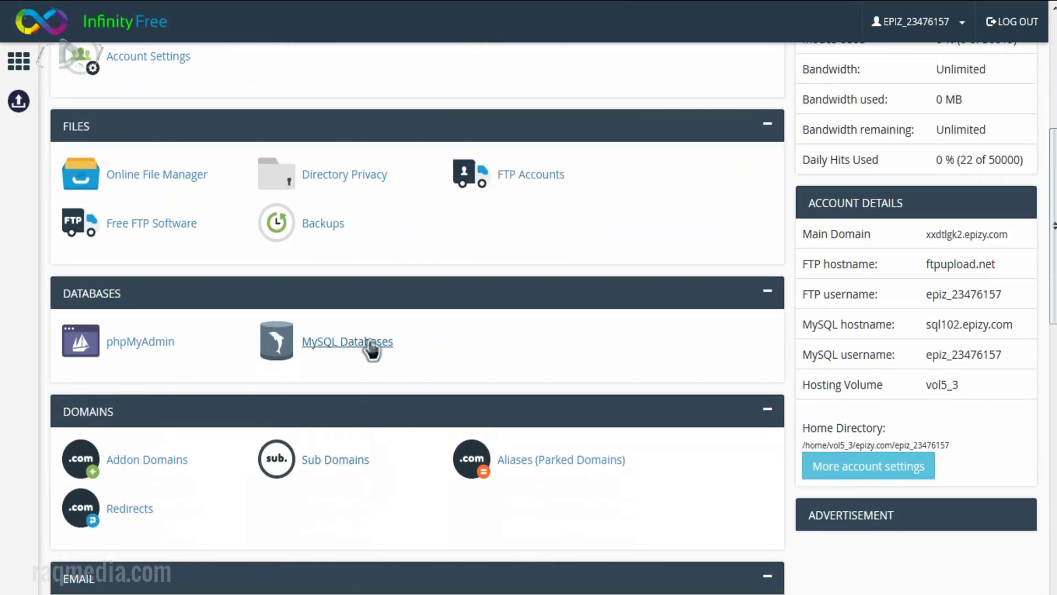
left_click(355, 342)
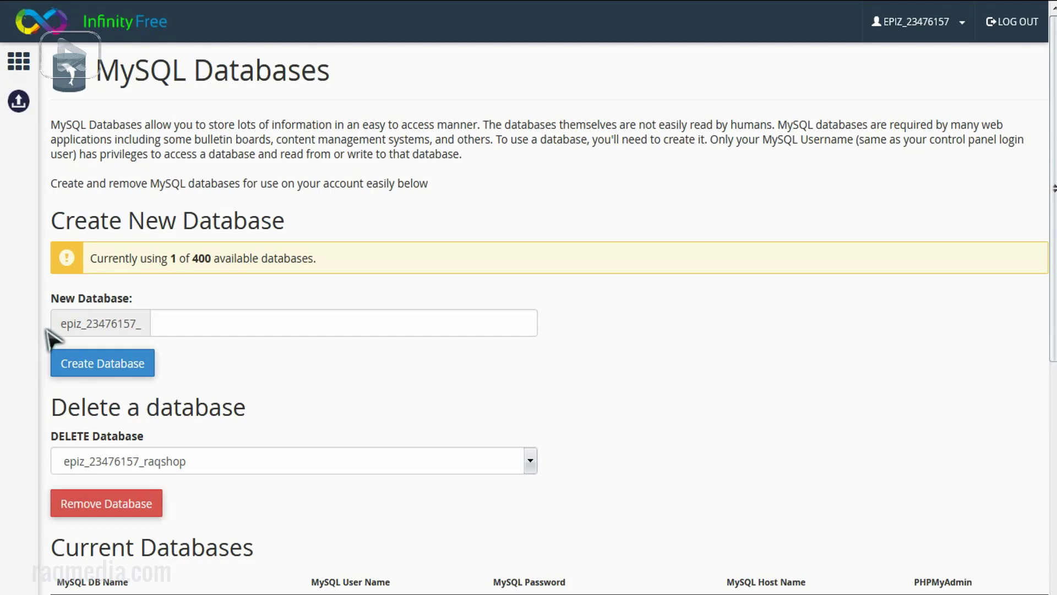
Try out zszaz as the new database name and clear the field without creating the database
scroll(53, 339, "down", 3)
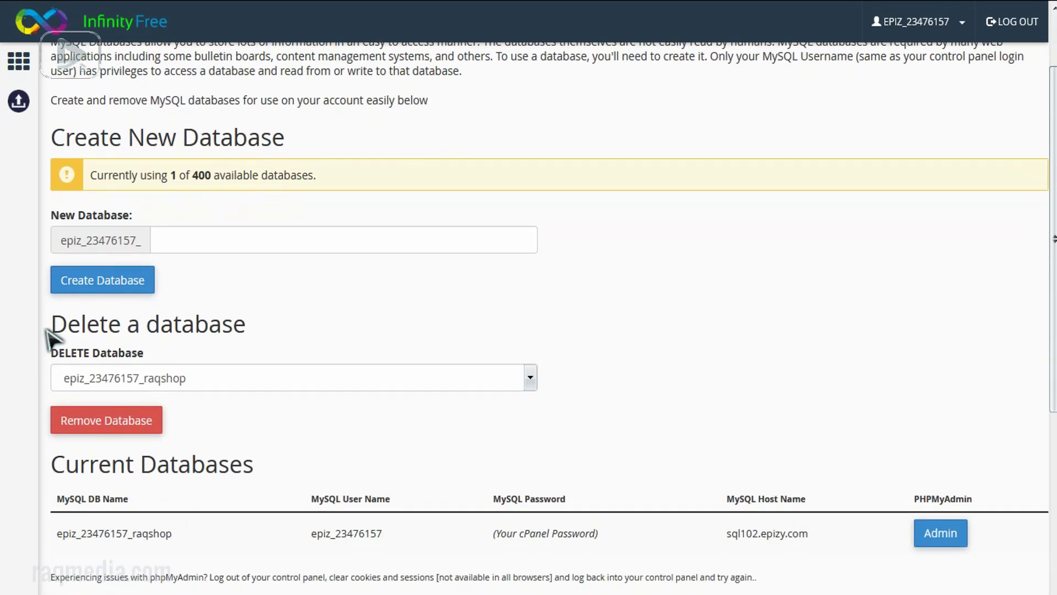
left_click(196, 238)
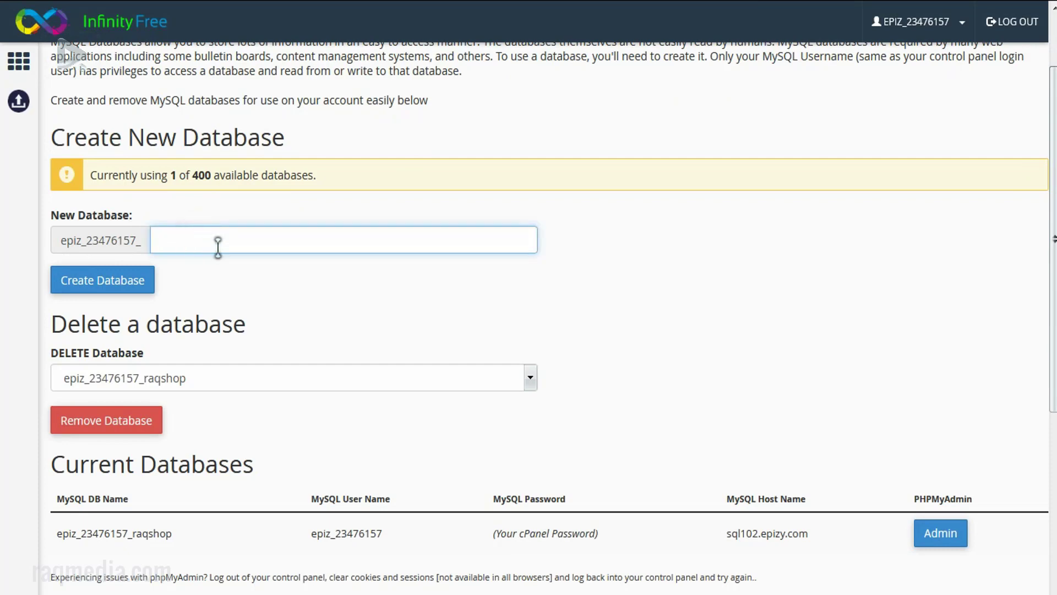
double_click(203, 239)
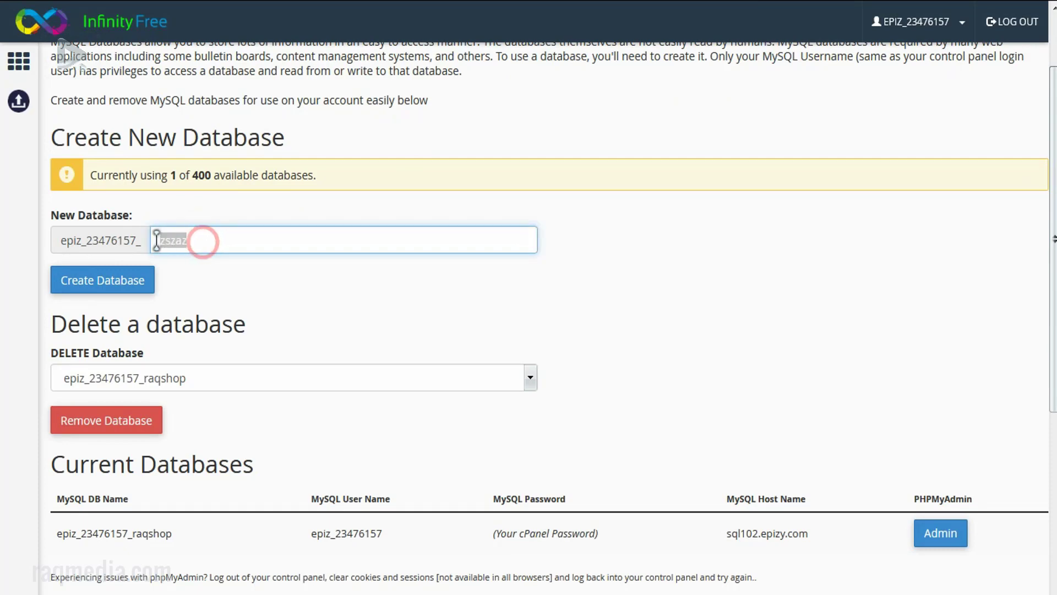
left_click(205, 239)
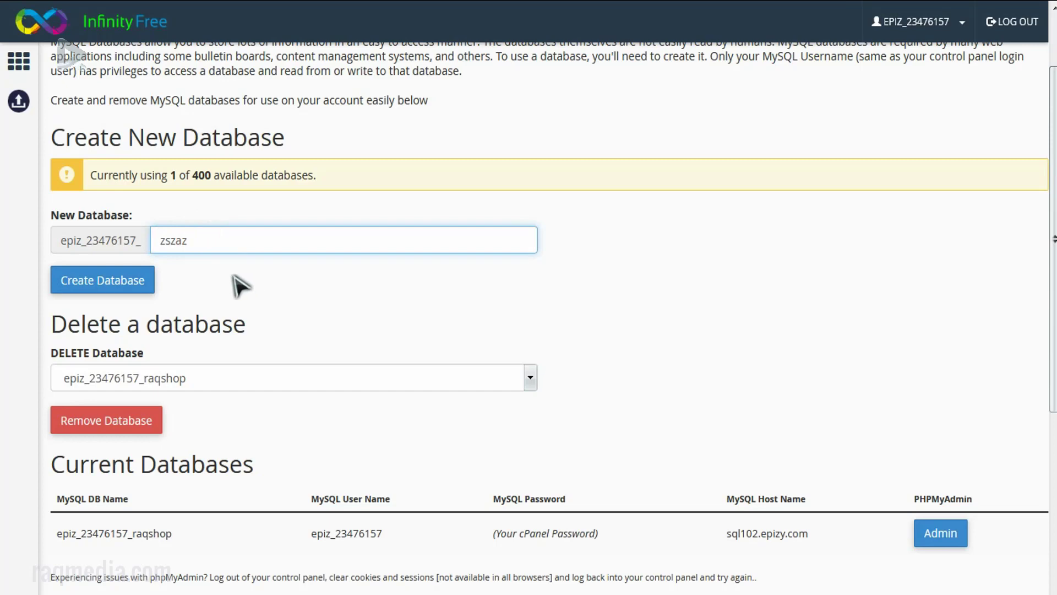
double_click(199, 240)
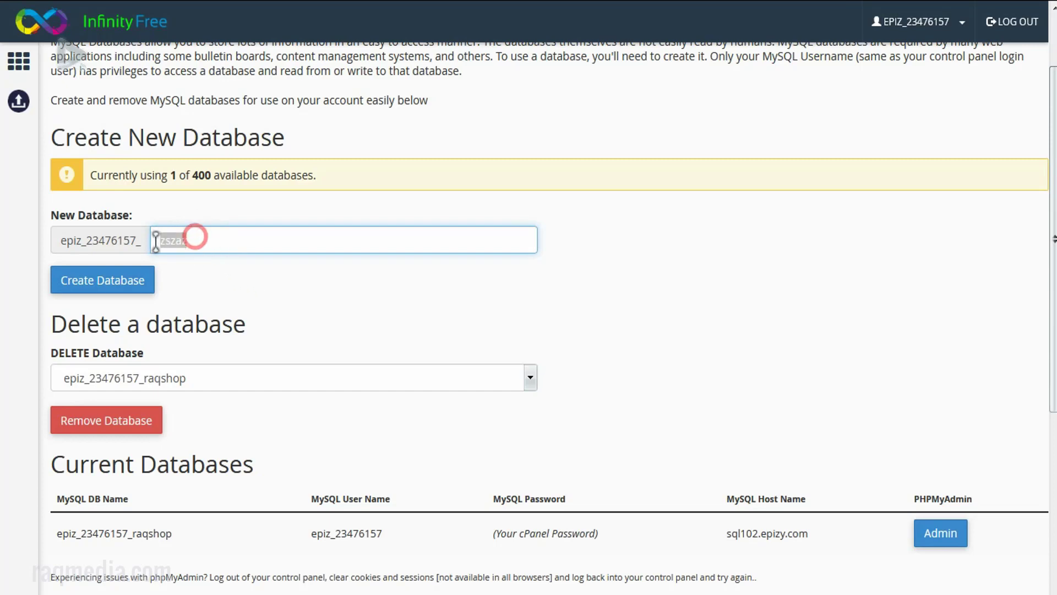
left_click(217, 239)
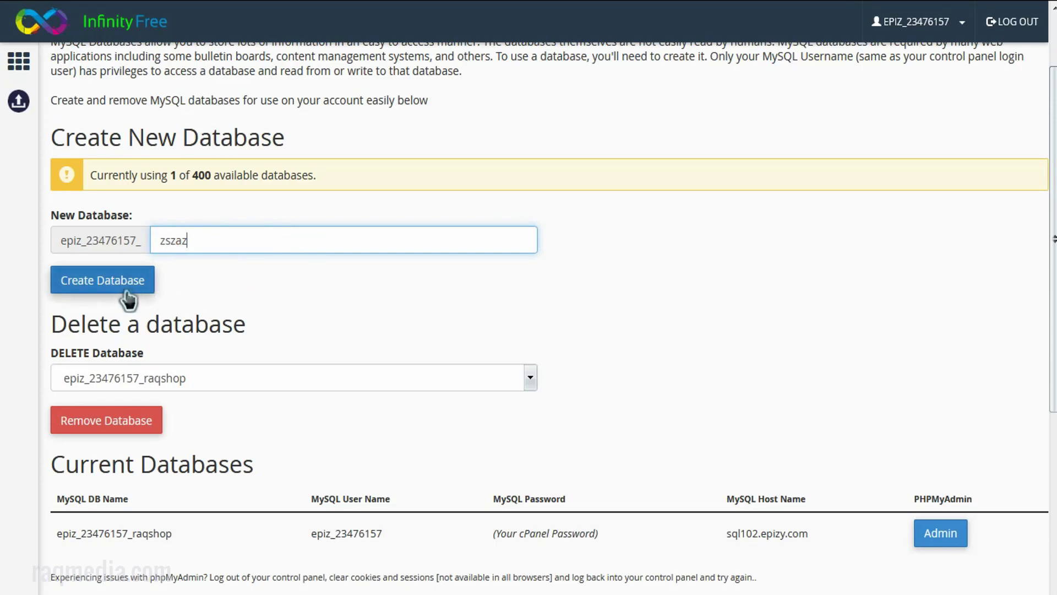
double_click(200, 238)
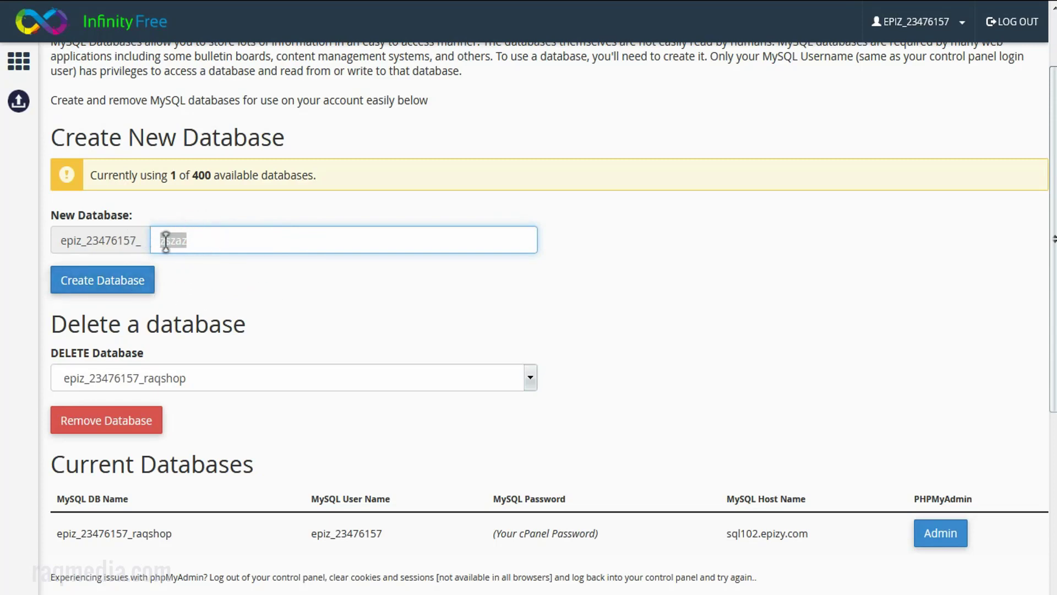
right_click(166, 241)
left_click(245, 330)
Examine the current databases table with its database name, user name, password and host name columns
scroll(349, 439, "down", 1)
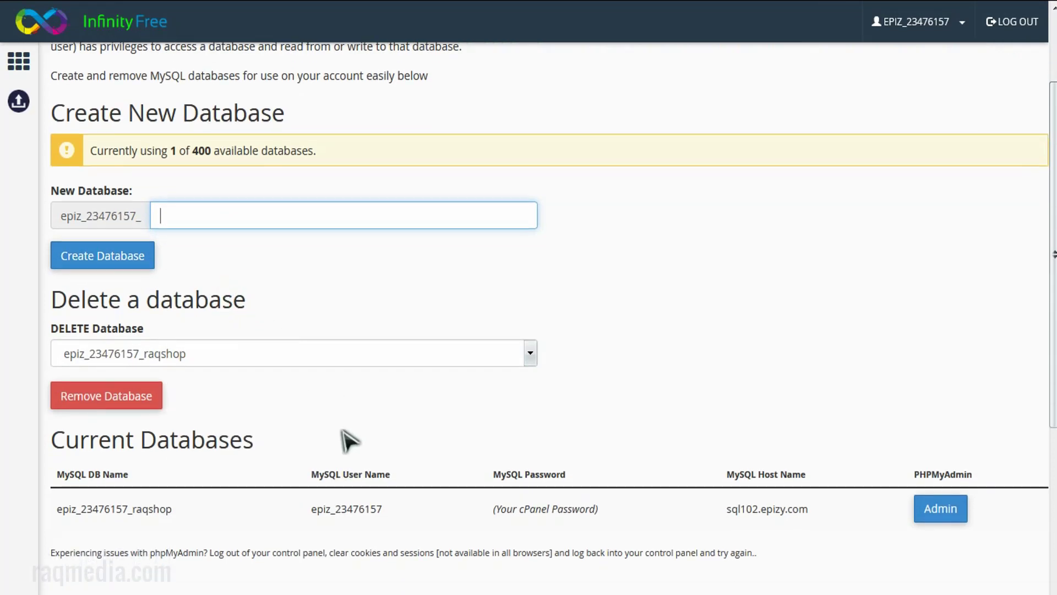
scroll(430, 451, "down", 1)
scroll(54, 297, "down", 3)
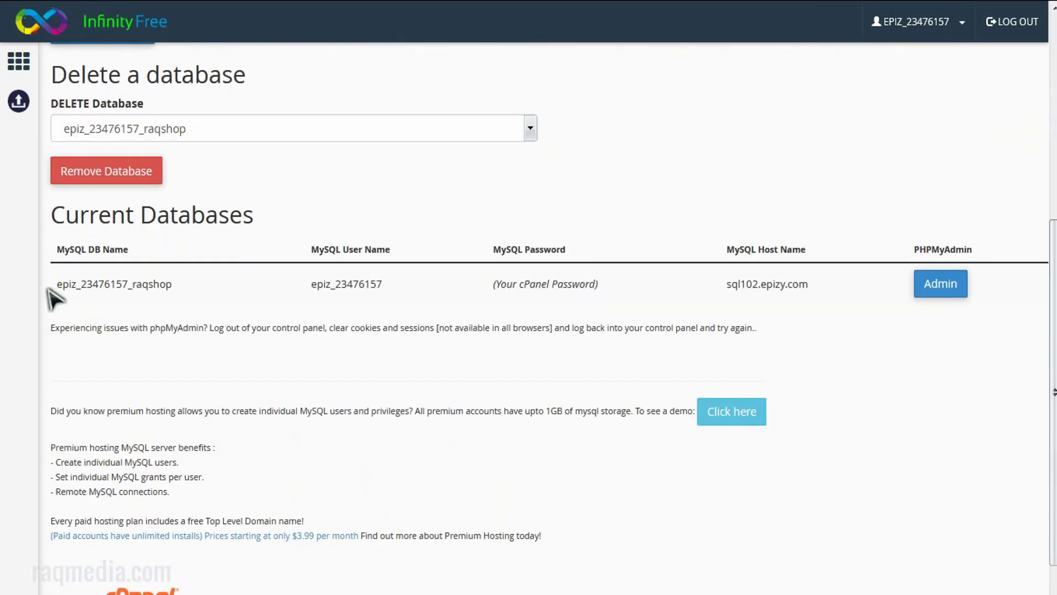
scroll(314, 306, "up", 5)
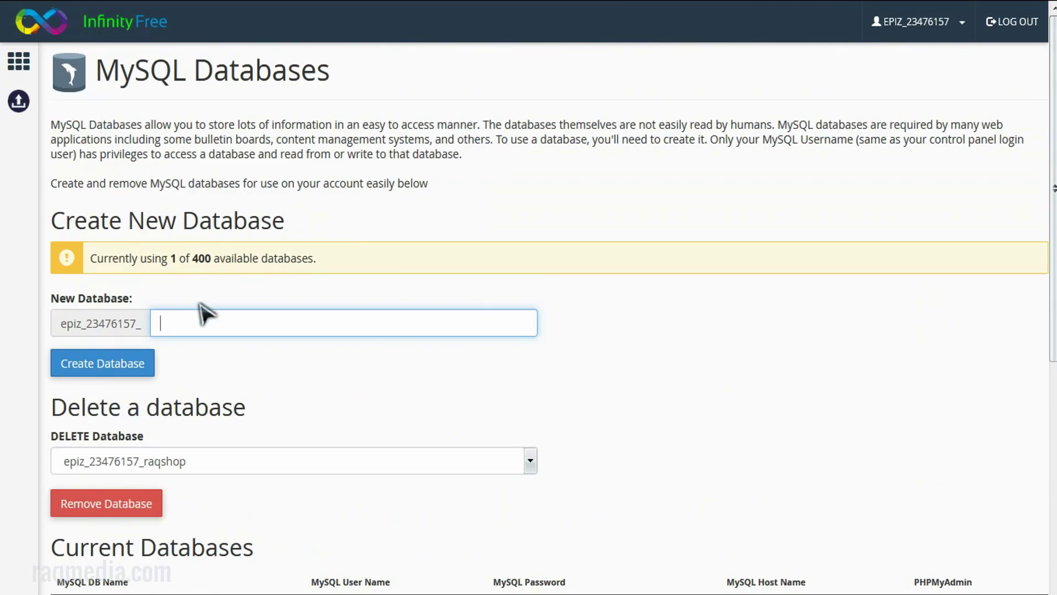
scroll(500, 490, "down", 4)
scroll(270, 477, "up", 1)
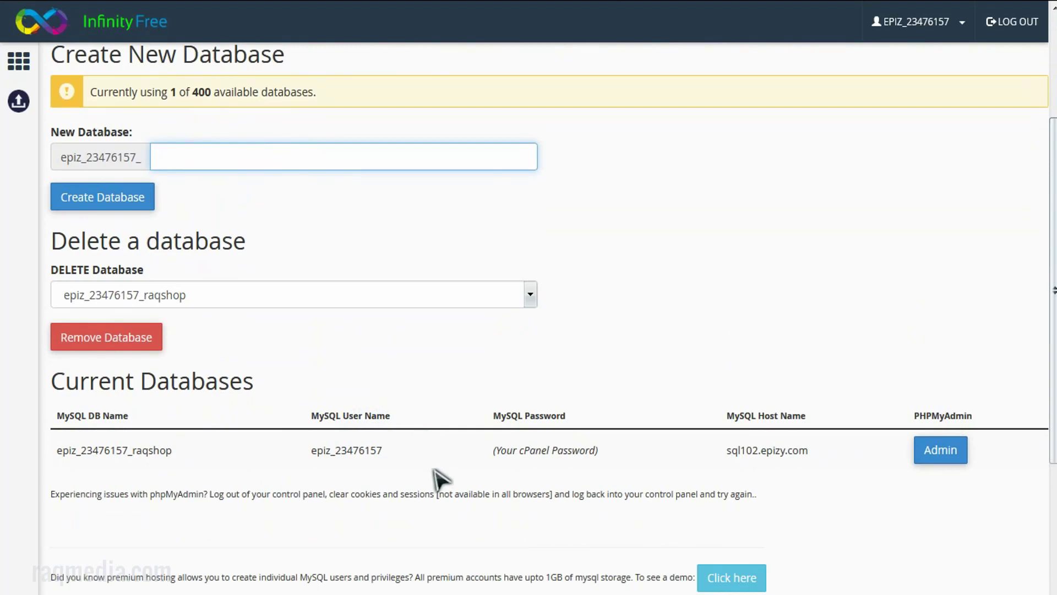
scroll(377, 443, "up", 3)
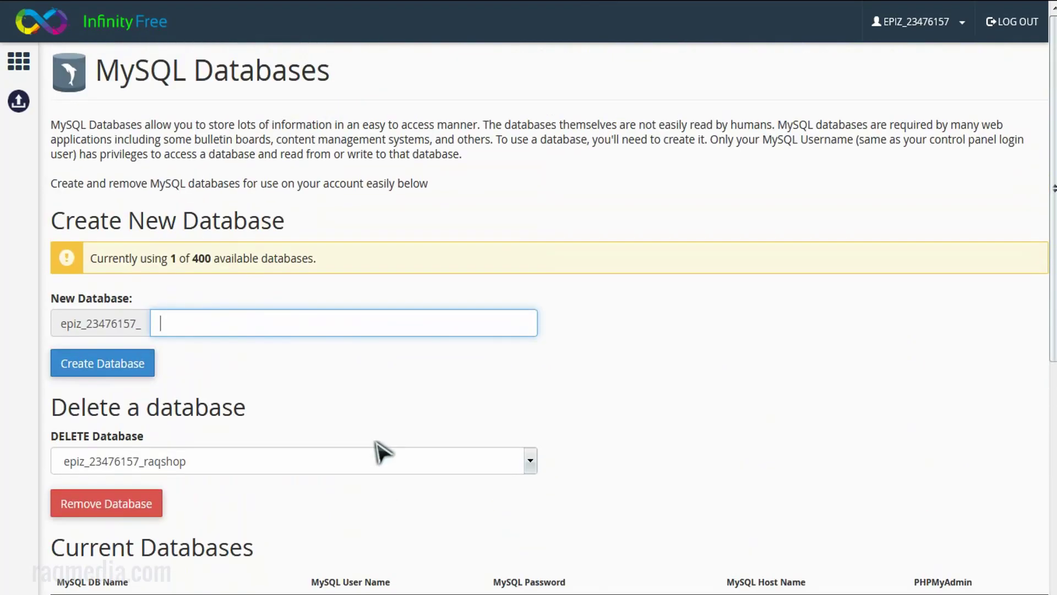
Return to the main page of the InfinityFree control panel
mouse_move(7, 11)
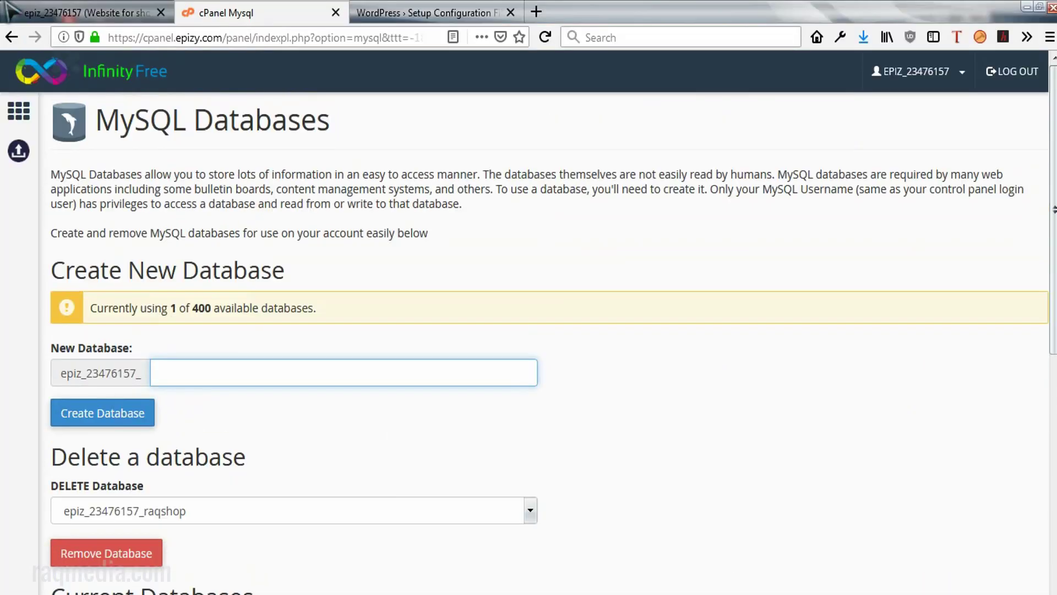
left_click(7, 34)
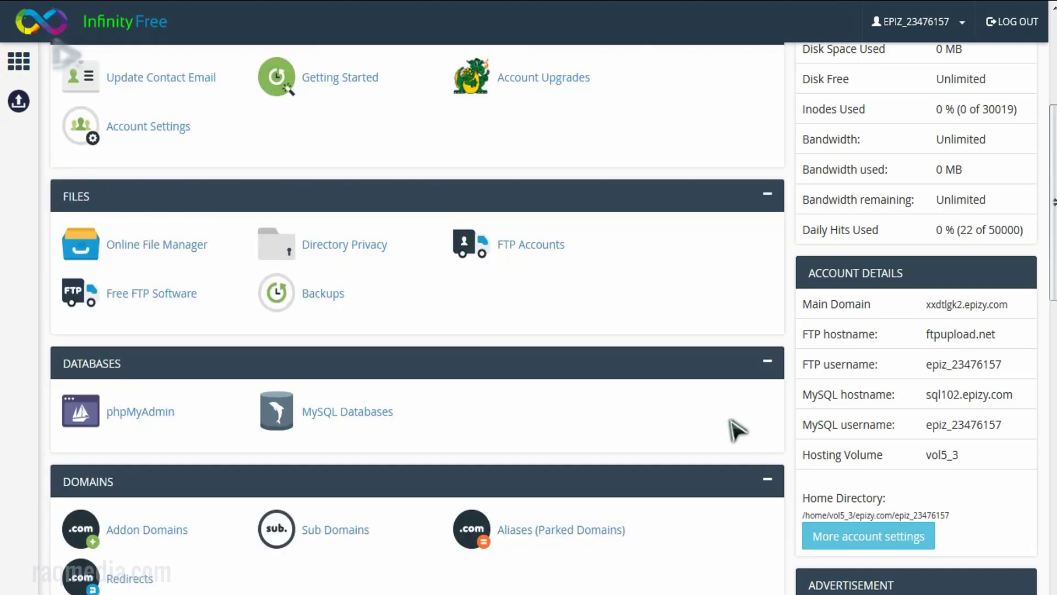
scroll(741, 428, "up", 5)
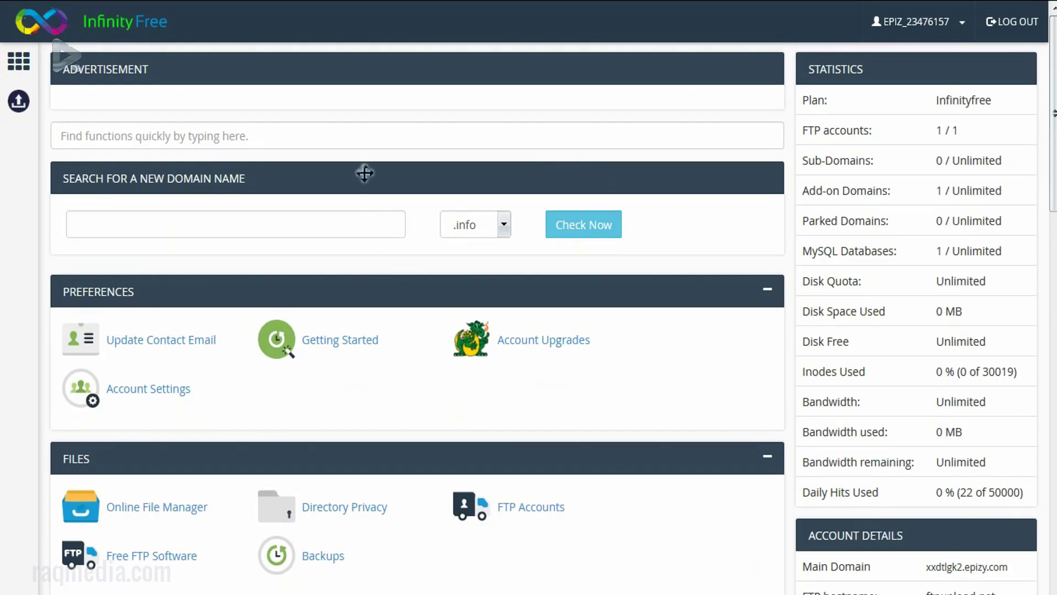
Switch to the WordPress setup page, browse the language list and continue with English (United States)
mouse_move(512, 3)
left_click(449, 12)
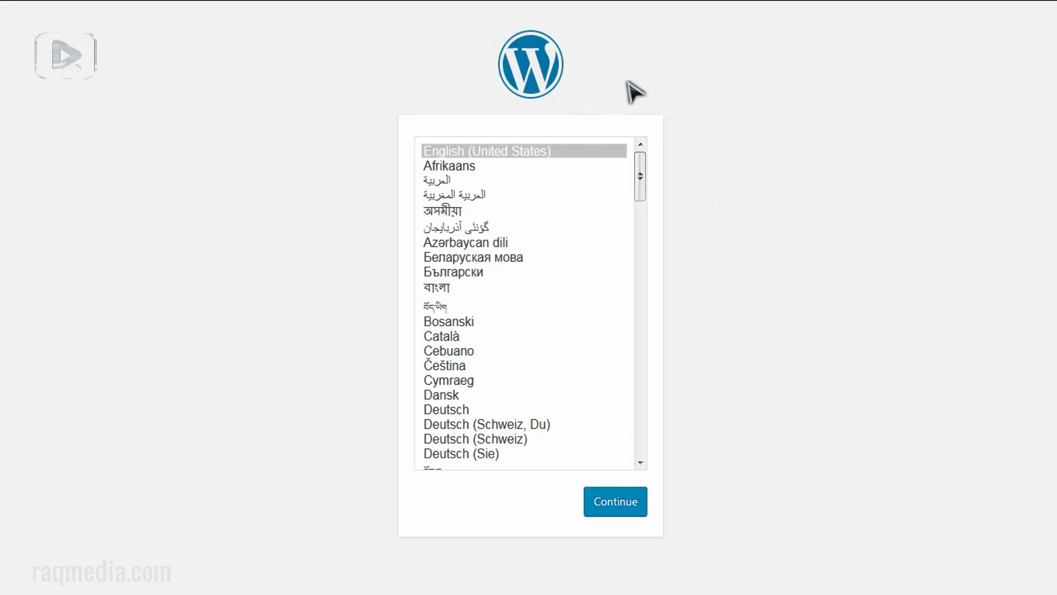
scroll(605, 375, "down", 7)
scroll(605, 379, "down", 3)
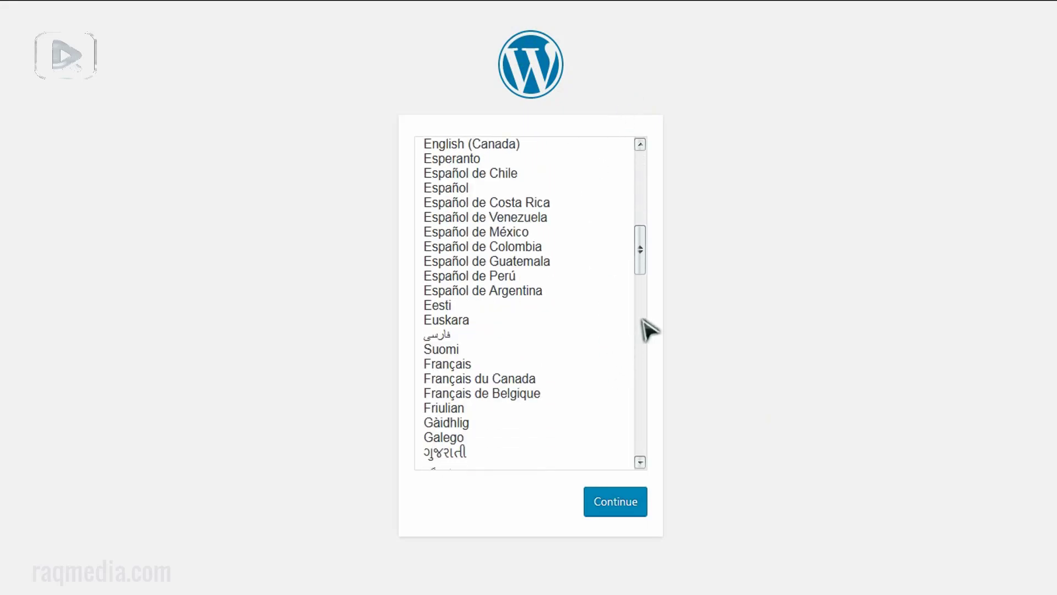
left_click_drag(639, 253, 641, 165)
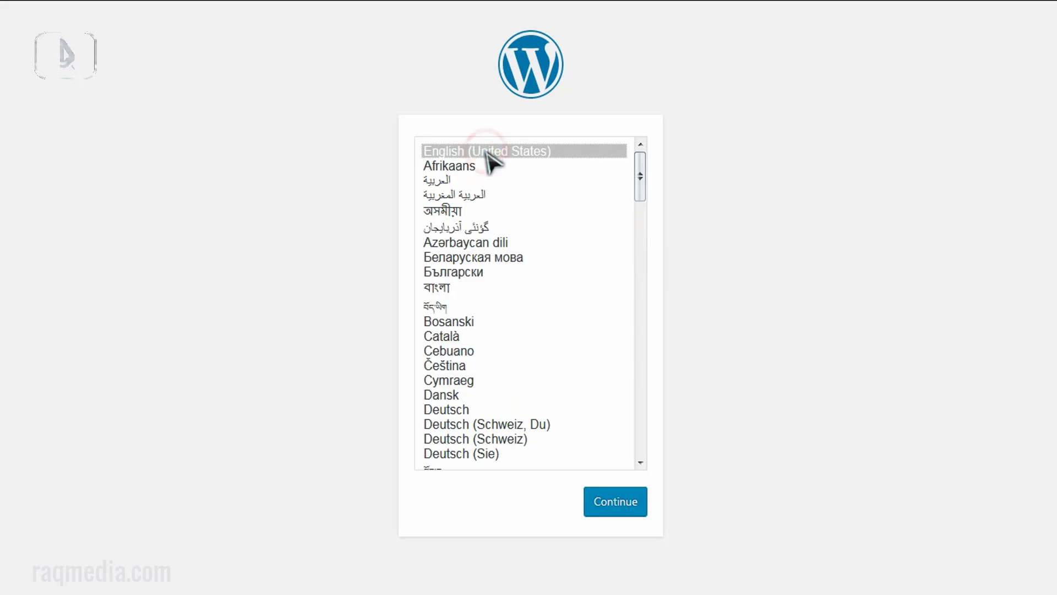
left_click(617, 505)
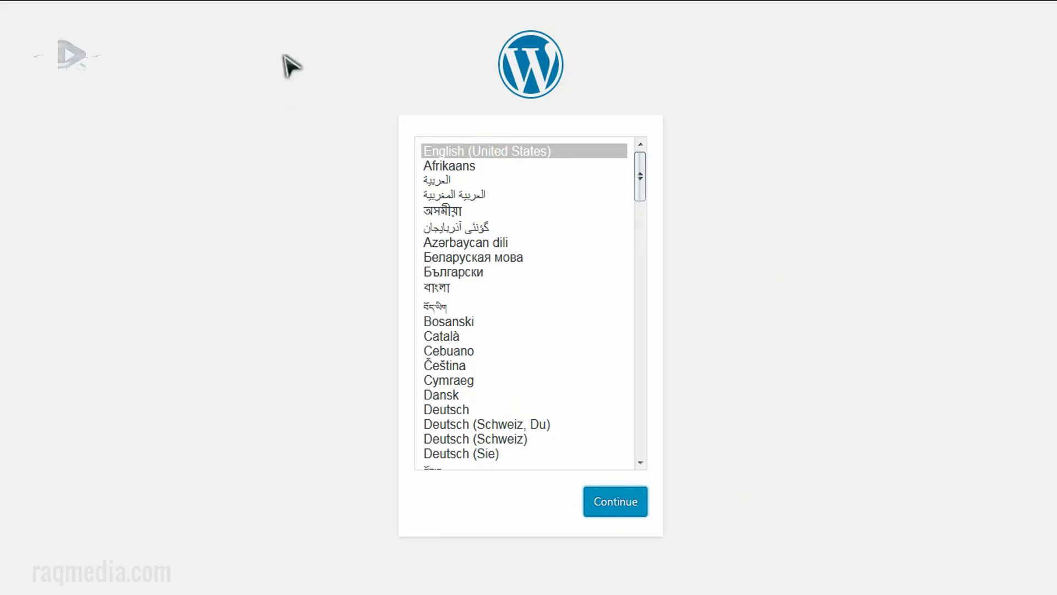
Examine the wp-admin/setup-config.php path in the setup page's address and return to the full-screen view
mouse_move(255, 2)
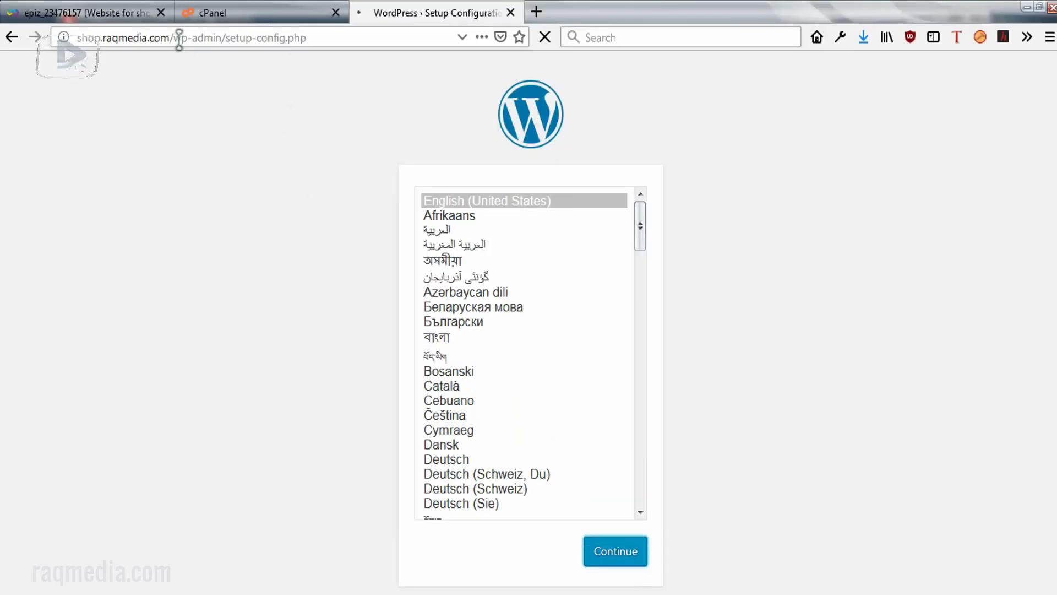
left_click_drag(171, 37, 217, 38)
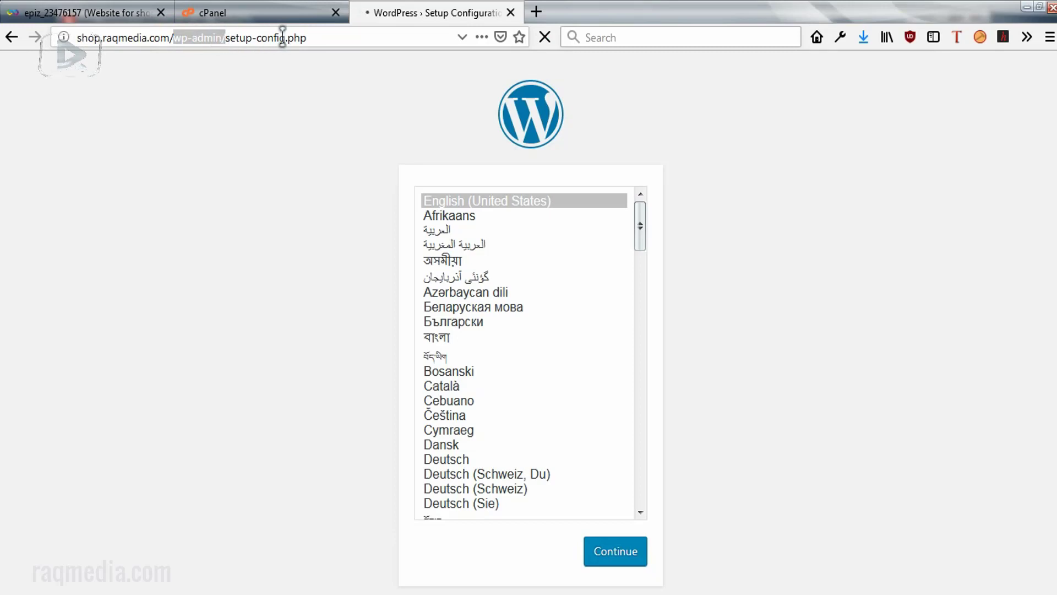
left_click(315, 37)
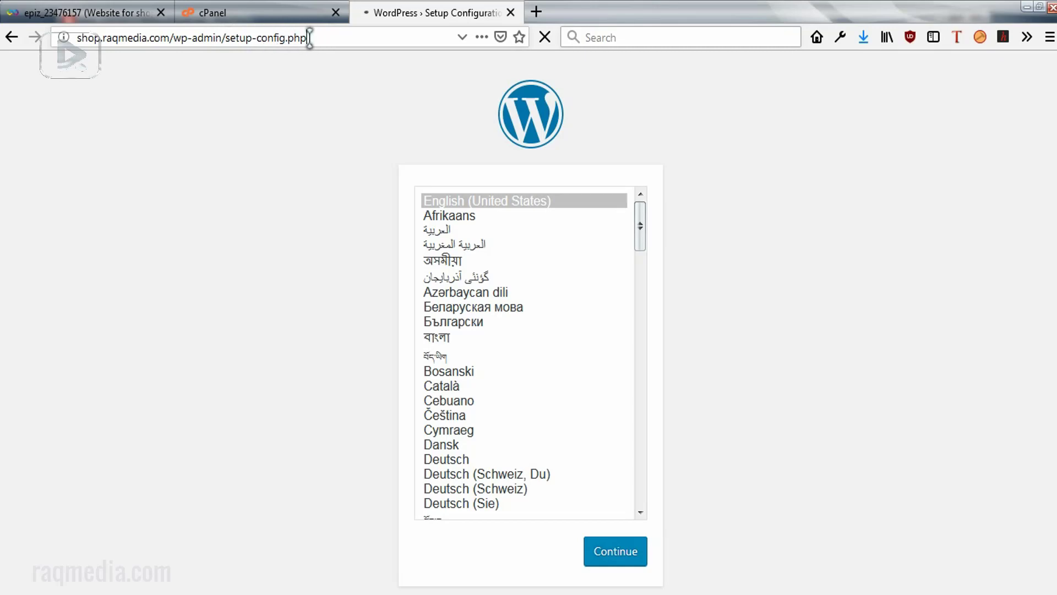
left_click(328, 83)
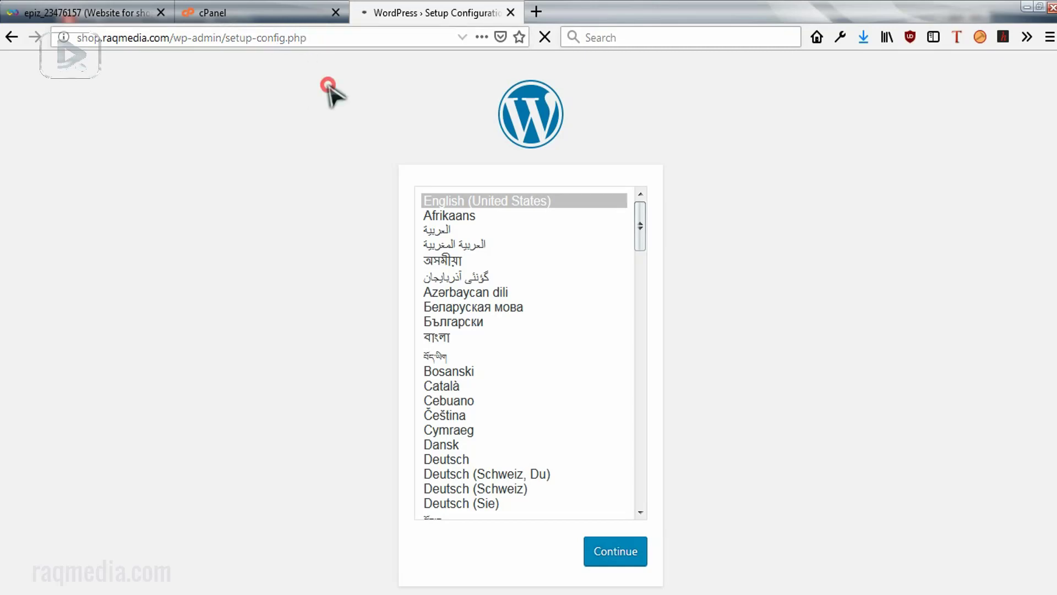
key("F11")
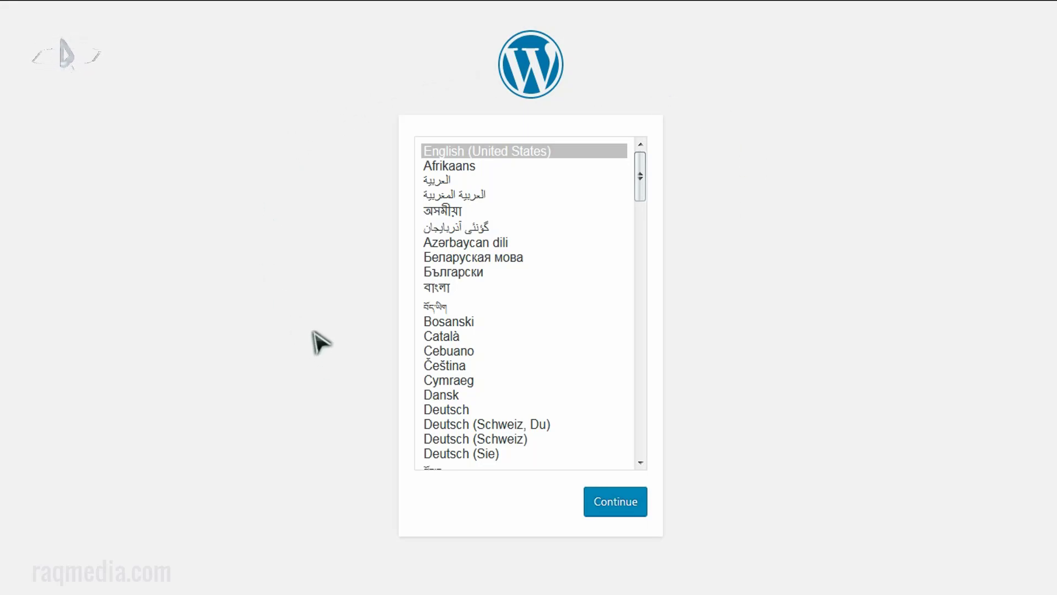
Confirm the language choice and proceed from the WordPress welcome page to the database connection form
key("Return")
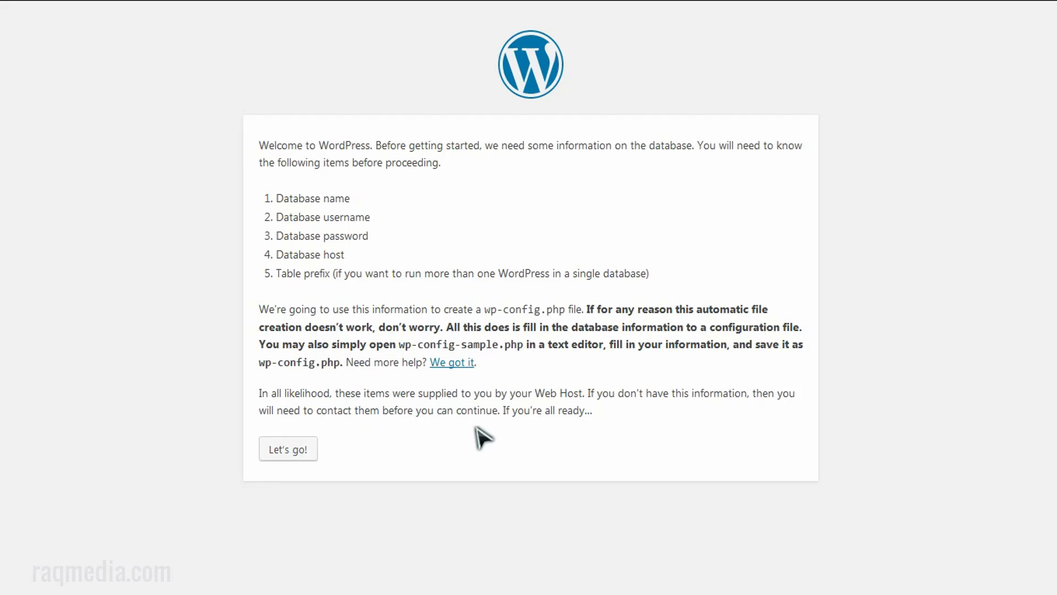
left_click(303, 458)
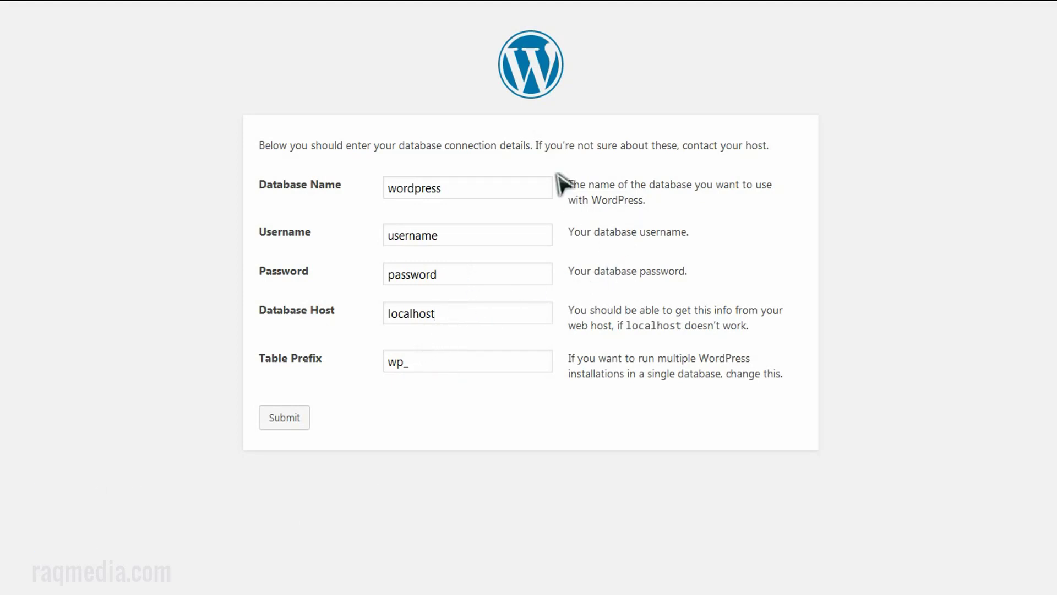
Consult the InfinityFree control panel for the MySQL database details and return to the WordPress connection form
mouse_move(426, 4)
left_click(249, 11)
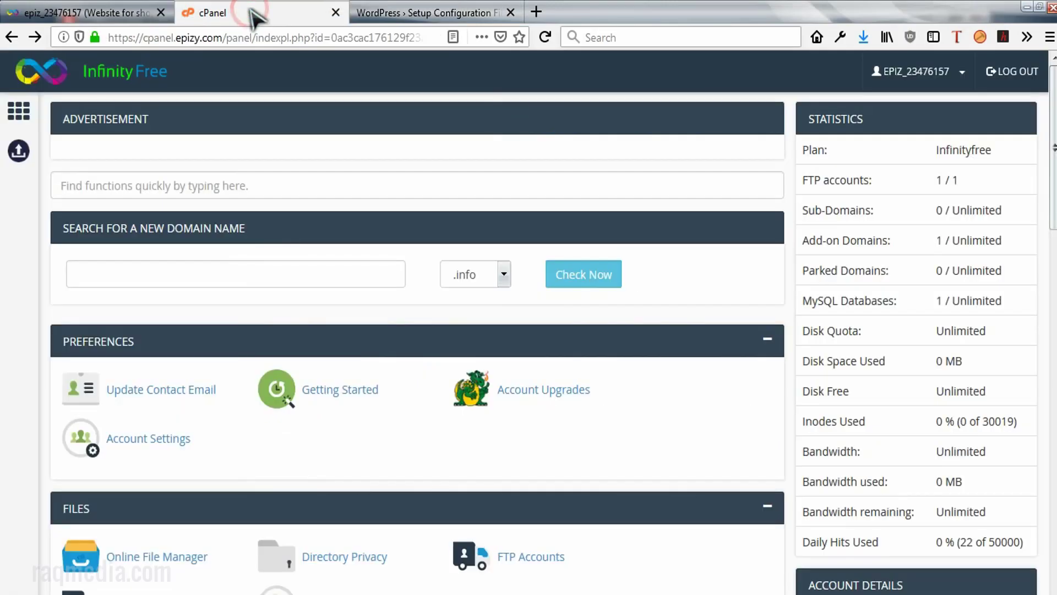
scroll(396, 435, "down", 7)
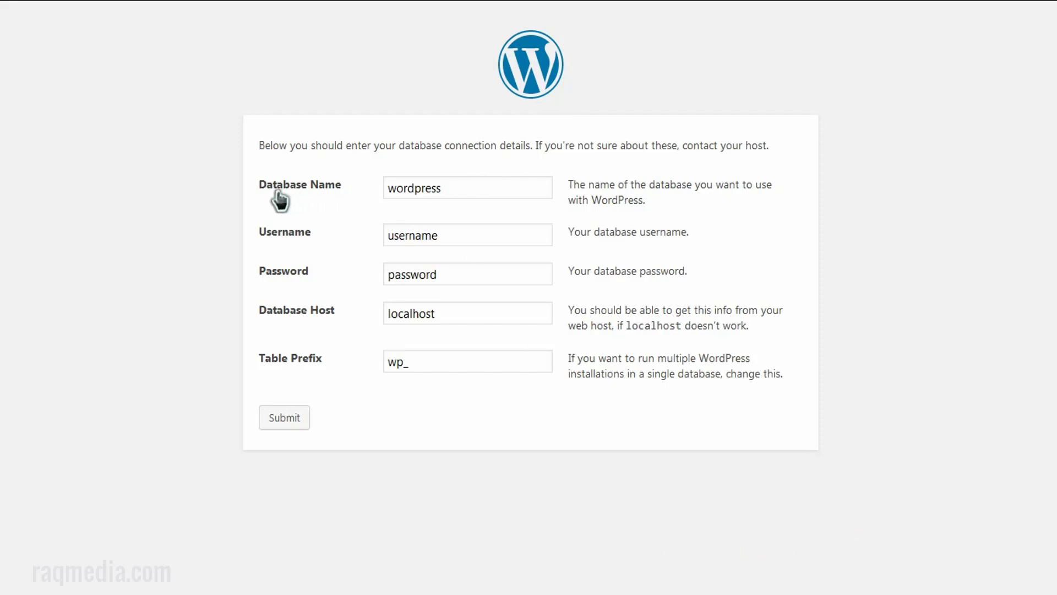
left_click(462, 189)
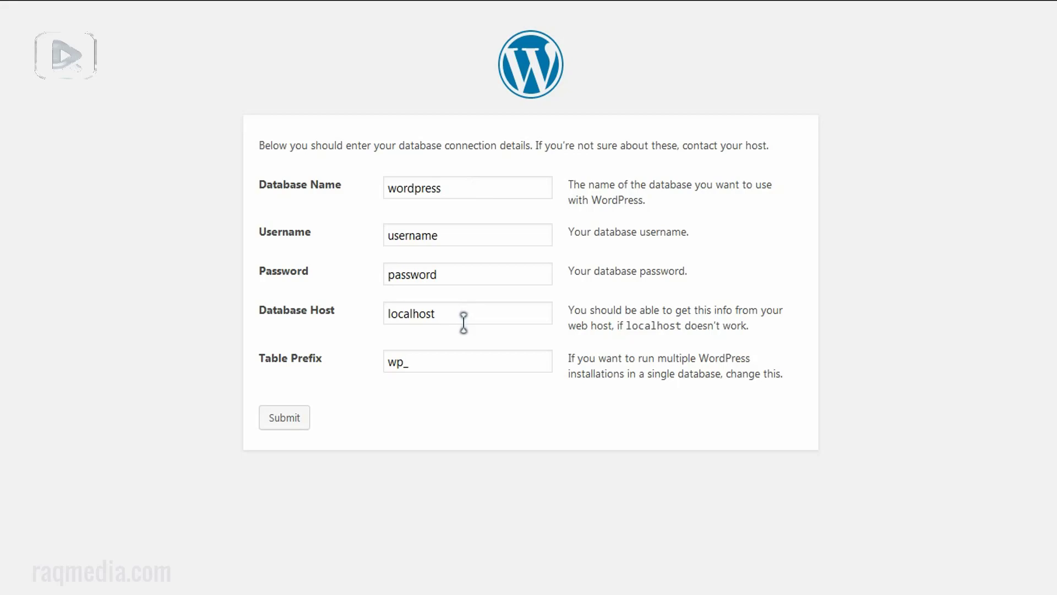
Set Database Name to the full name of the raqshop database, including the hosting account prefix
left_click(450, 186)
key("ctrl+a")
type("epiz_23476157_raqshop")
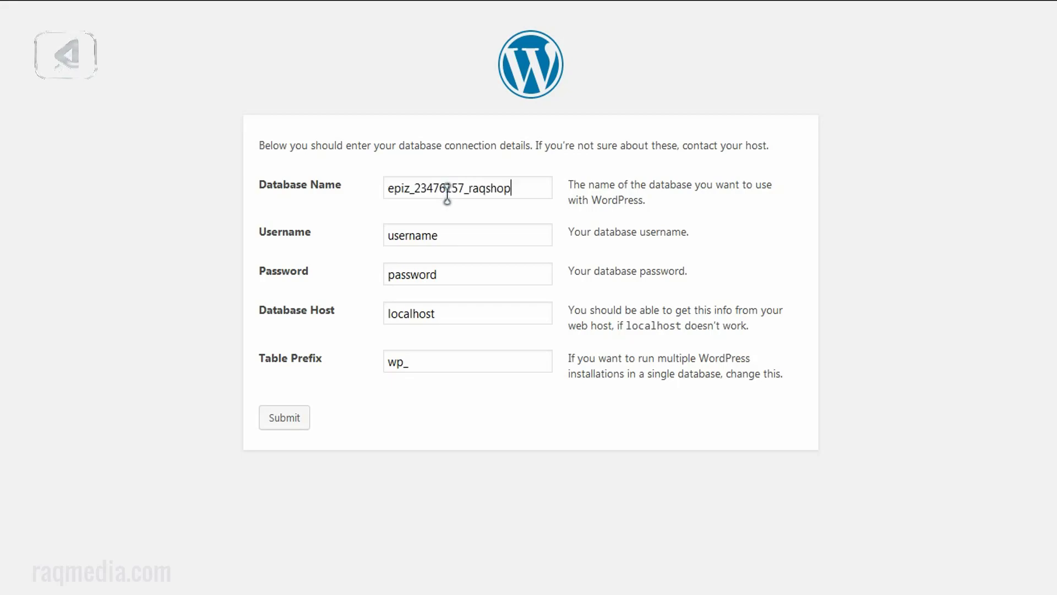
double_click(463, 235)
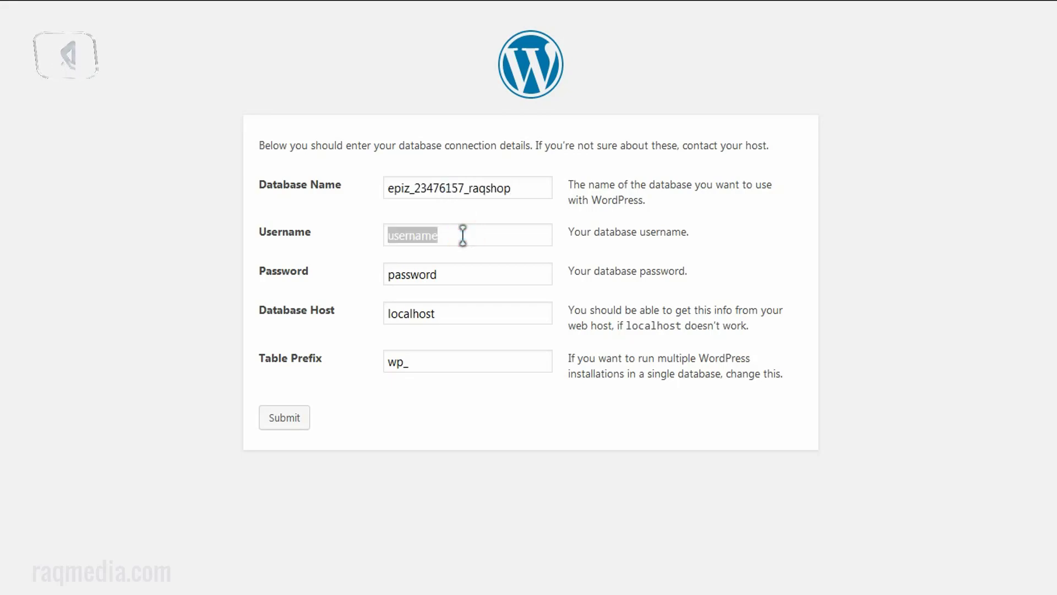
left_click(525, 190)
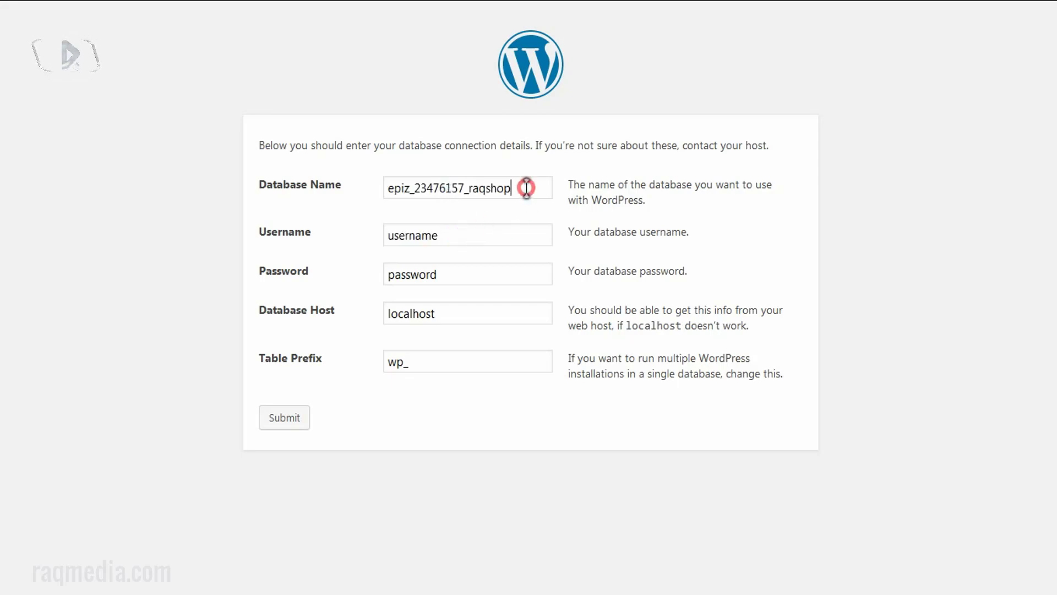
key("ctrl+z")
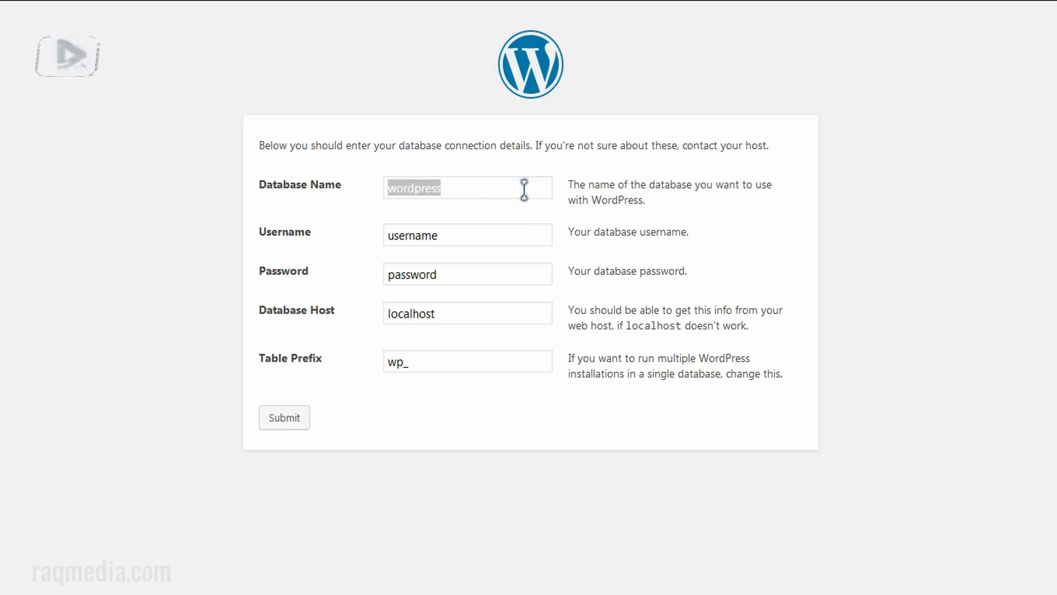
type("epiz_23476157_raqshop")
Replace the placeholder database username with the hosting account's MySQL user name
left_click(483, 230)
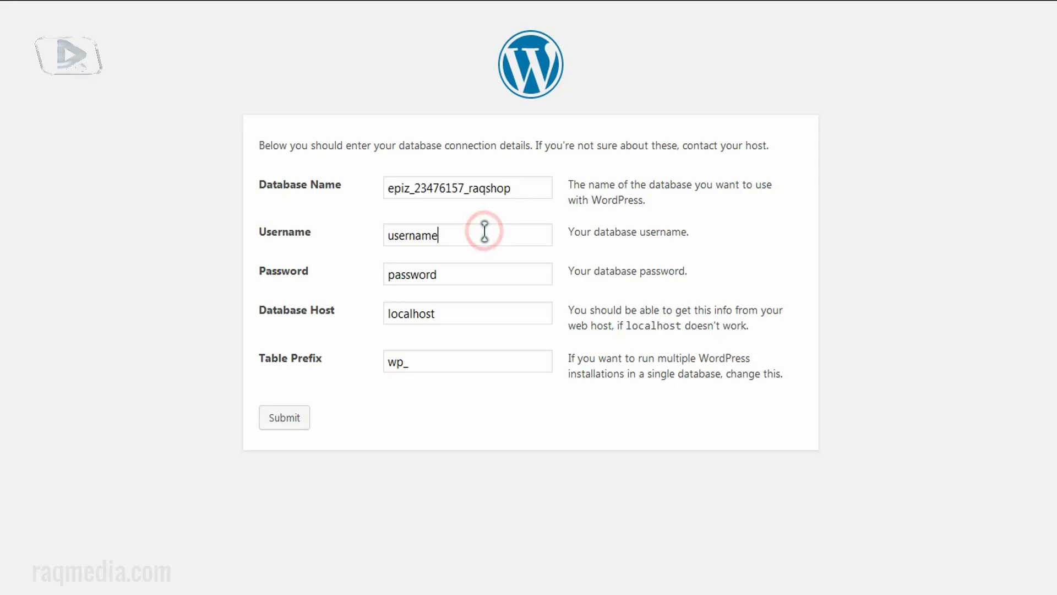
key("ctrl+a")
key("ctrl+v")
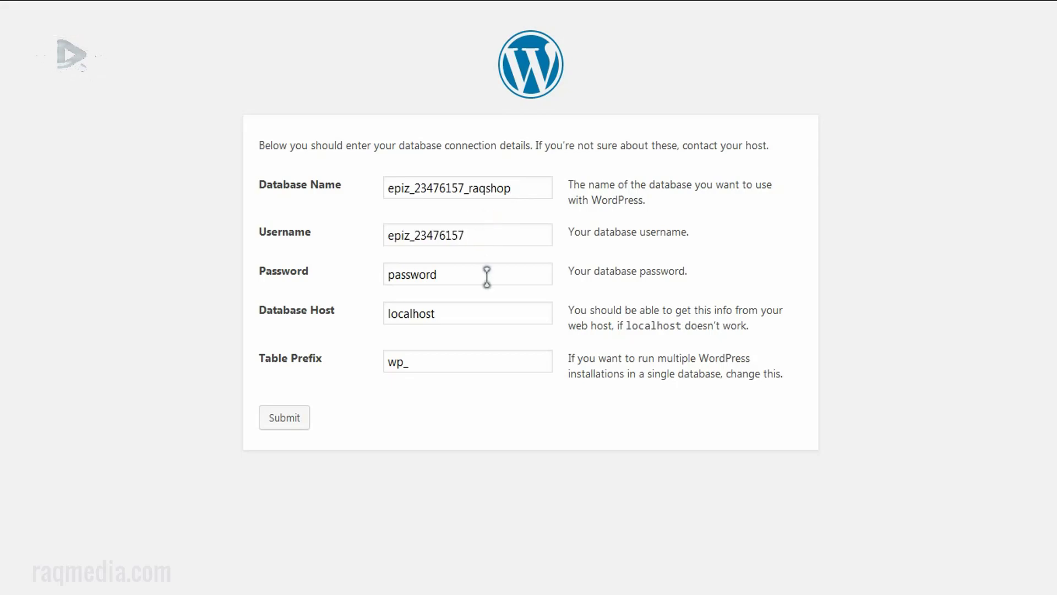
Paste a database password over the placeholder and try submitting the connection details
left_click_drag(484, 273, 369, 273)
right_click(405, 275)
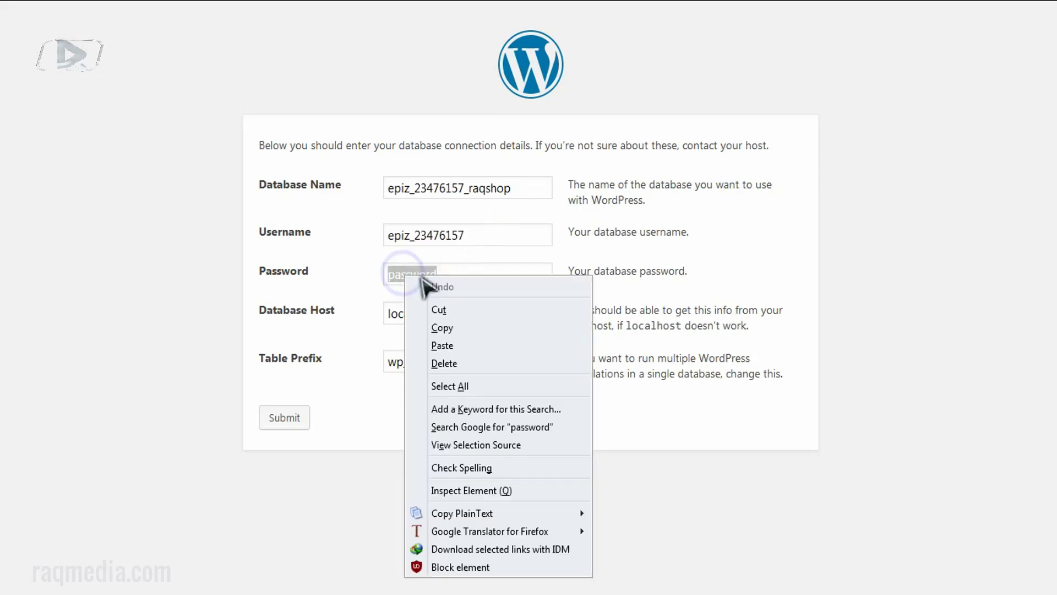
left_click(512, 344)
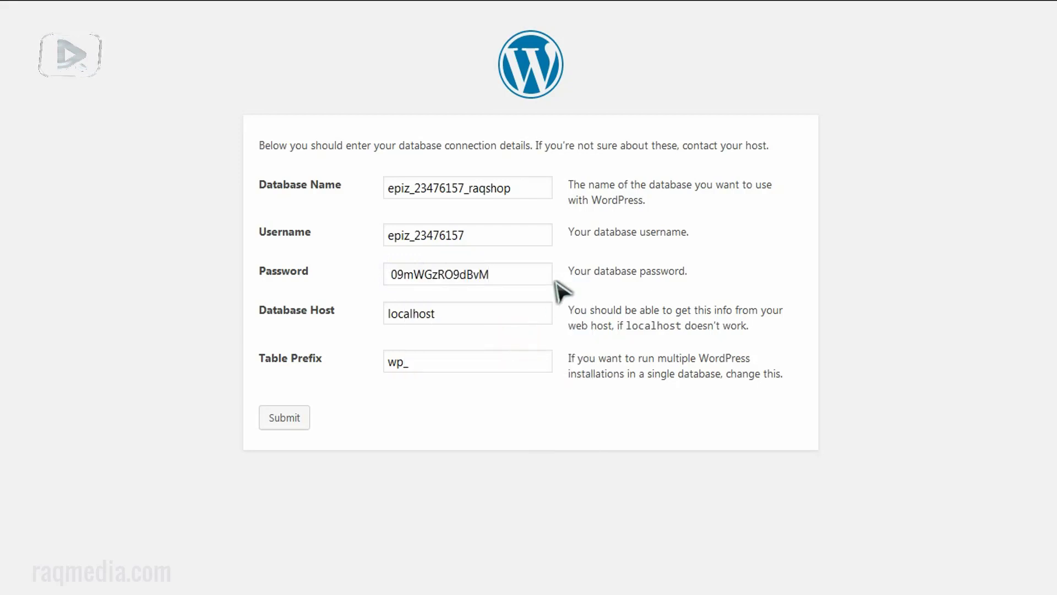
left_click(557, 275)
left_click(292, 421)
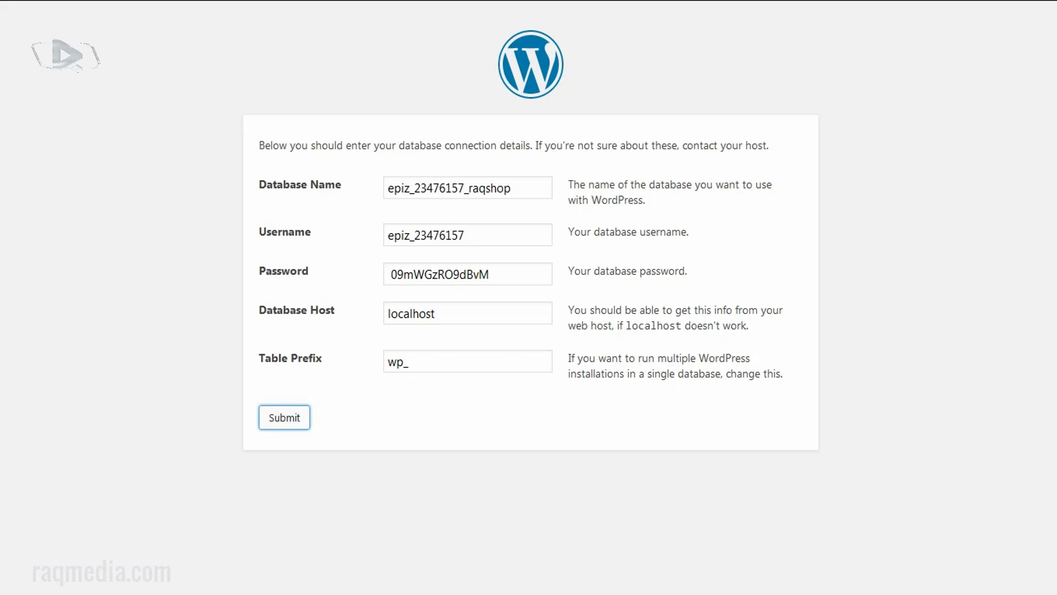
mouse_move(443, 11)
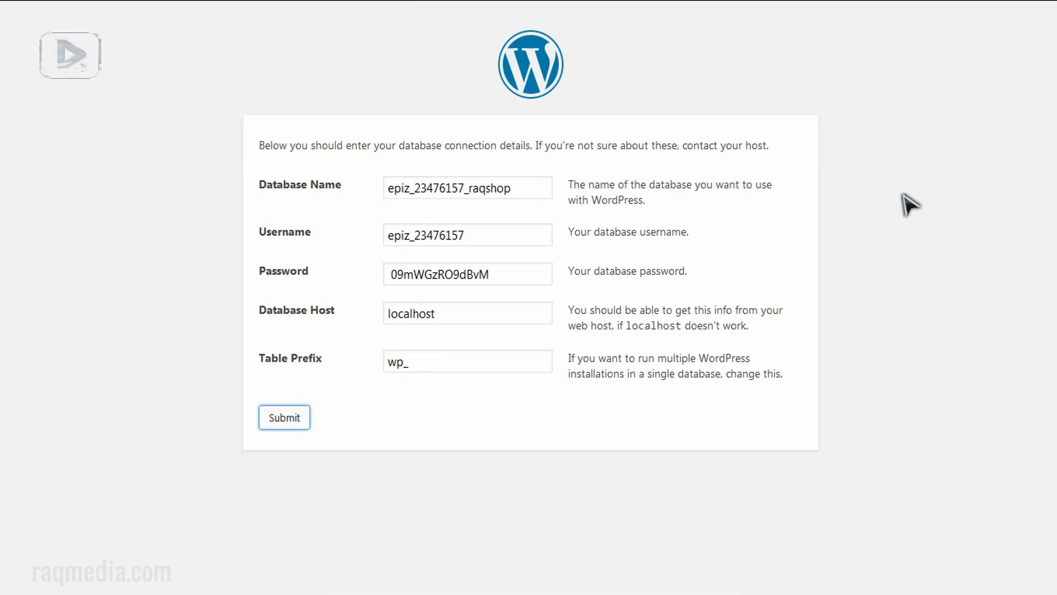
key("Return")
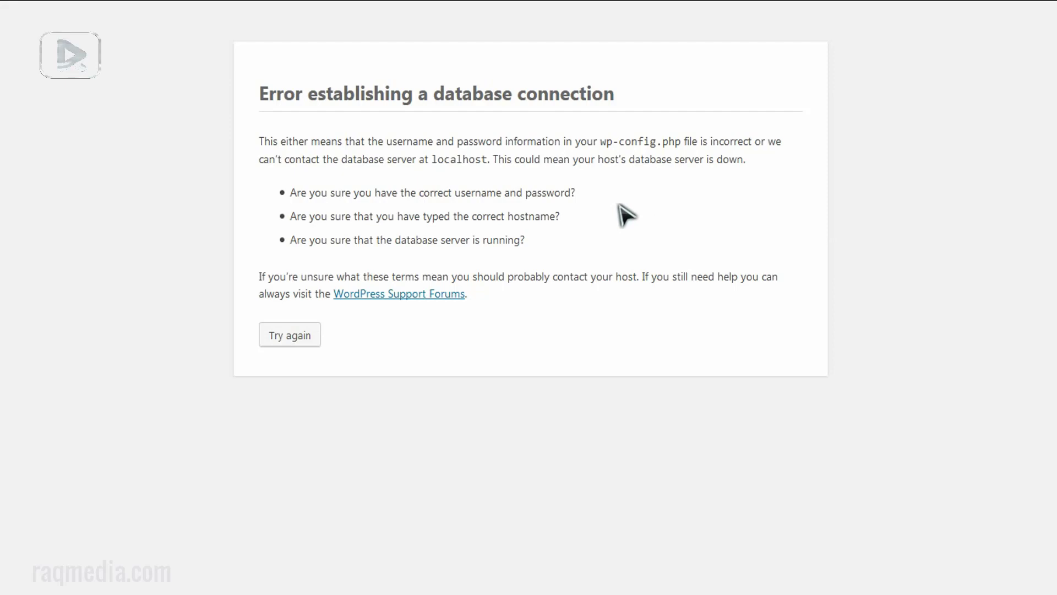
Return to the database connection form and paste a different database password over the placeholder
left_click(298, 342)
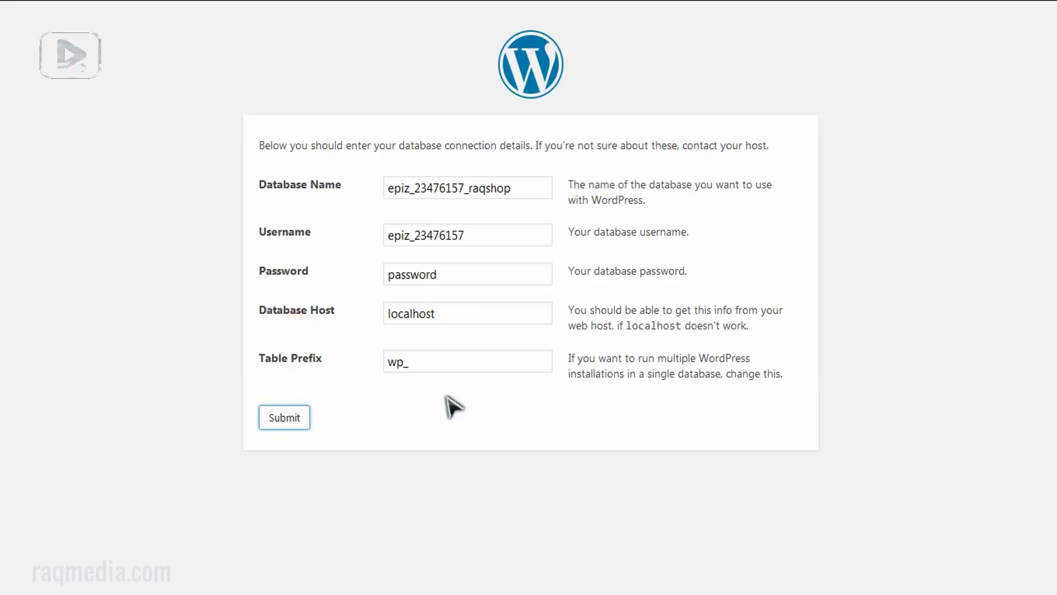
left_click(464, 271)
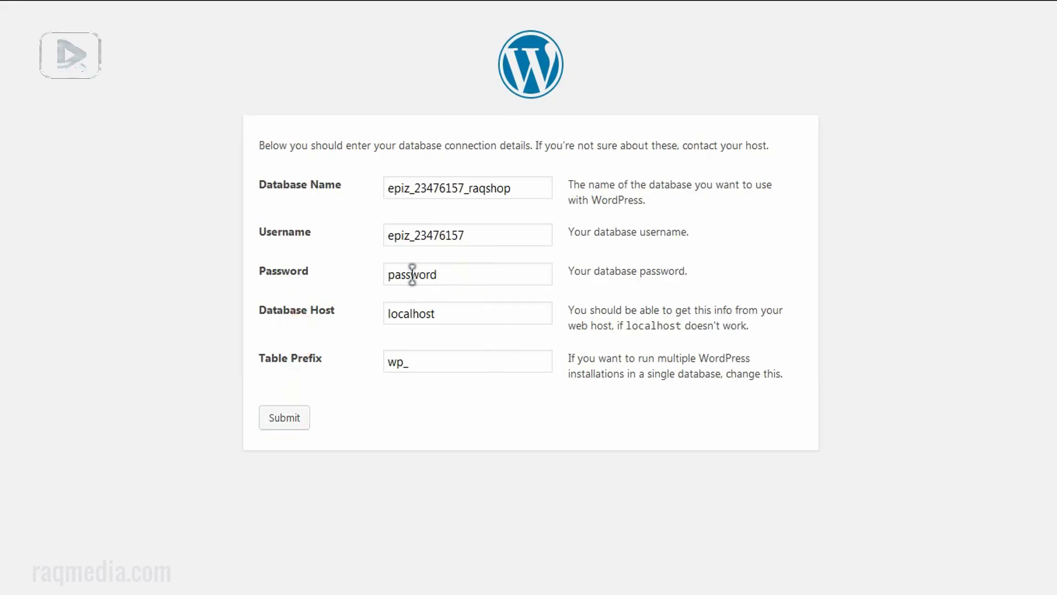
left_click_drag(452, 273, 353, 278)
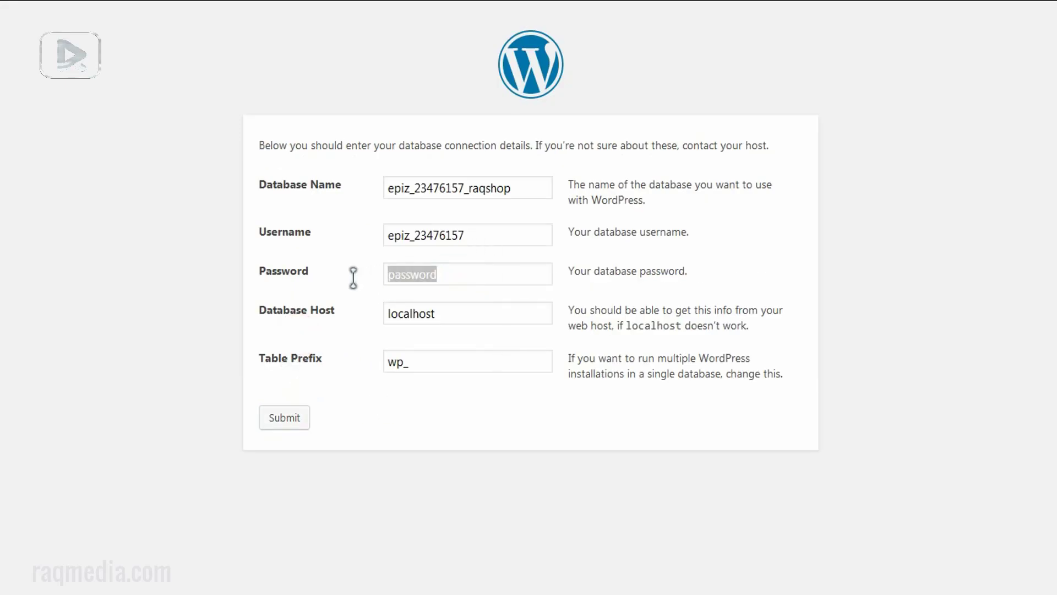
left_click(503, 278)
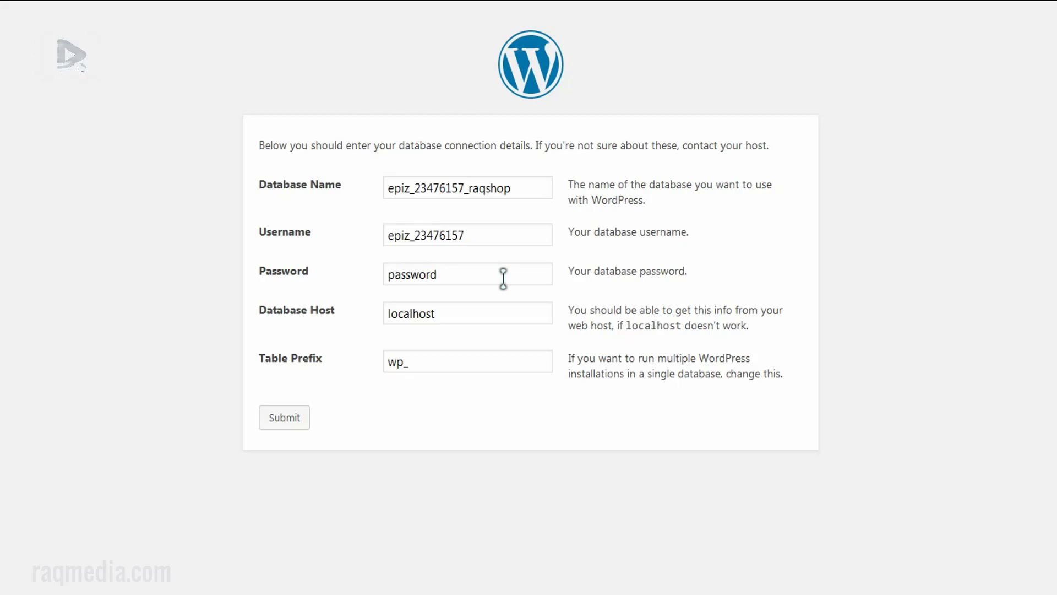
key("ctrl+a")
key("ctrl+v")
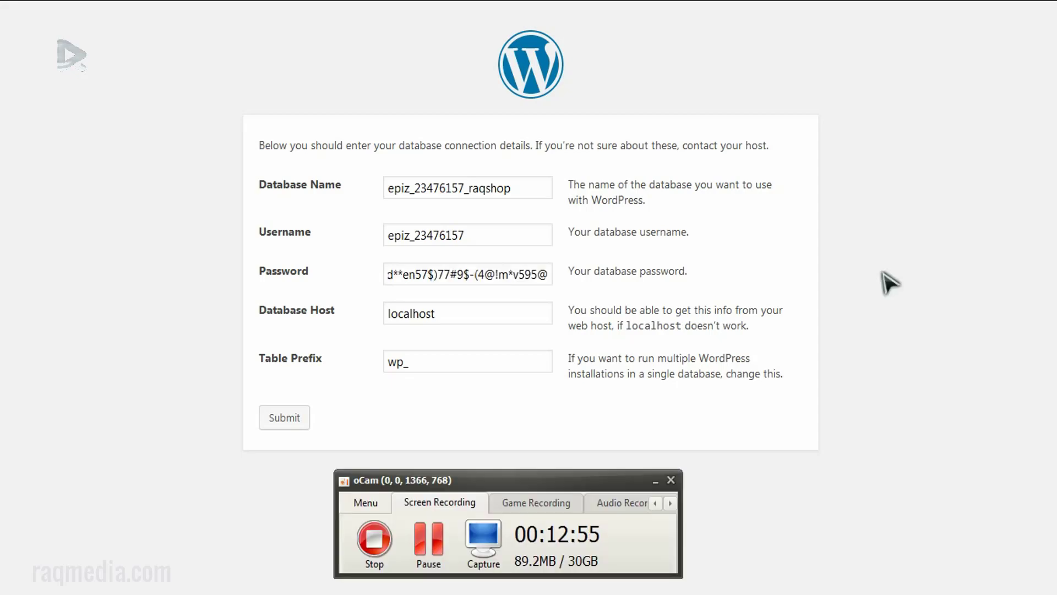
left_click(883, 272)
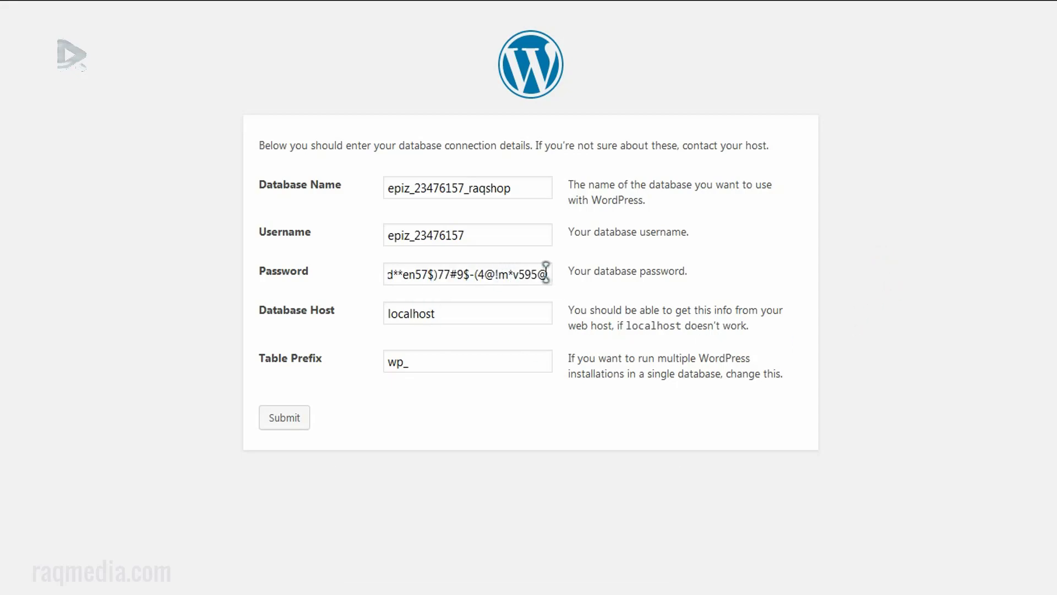
left_click_drag(547, 272, 424, 274)
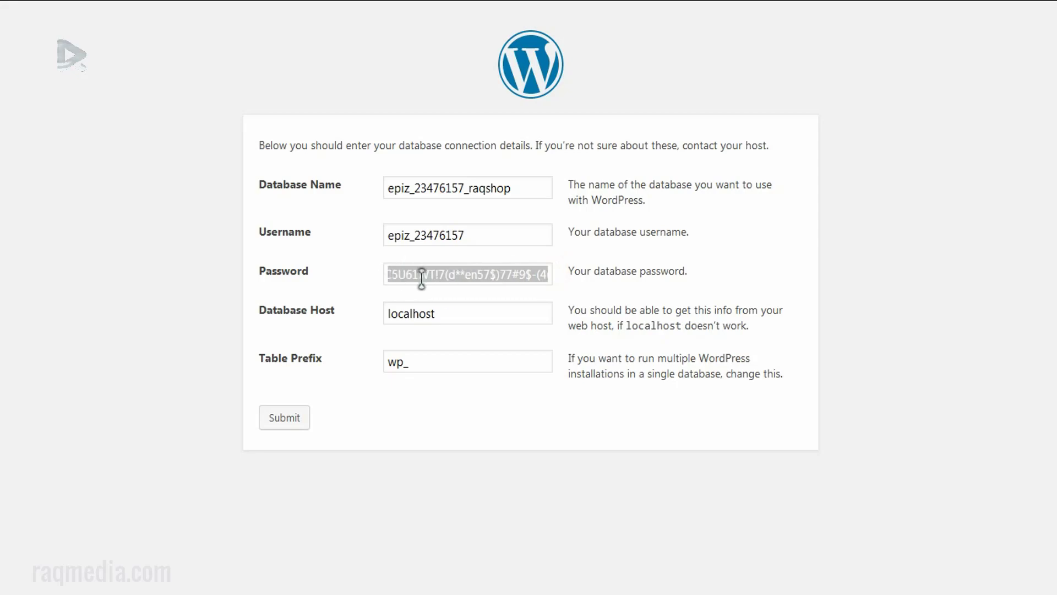
left_click(488, 274)
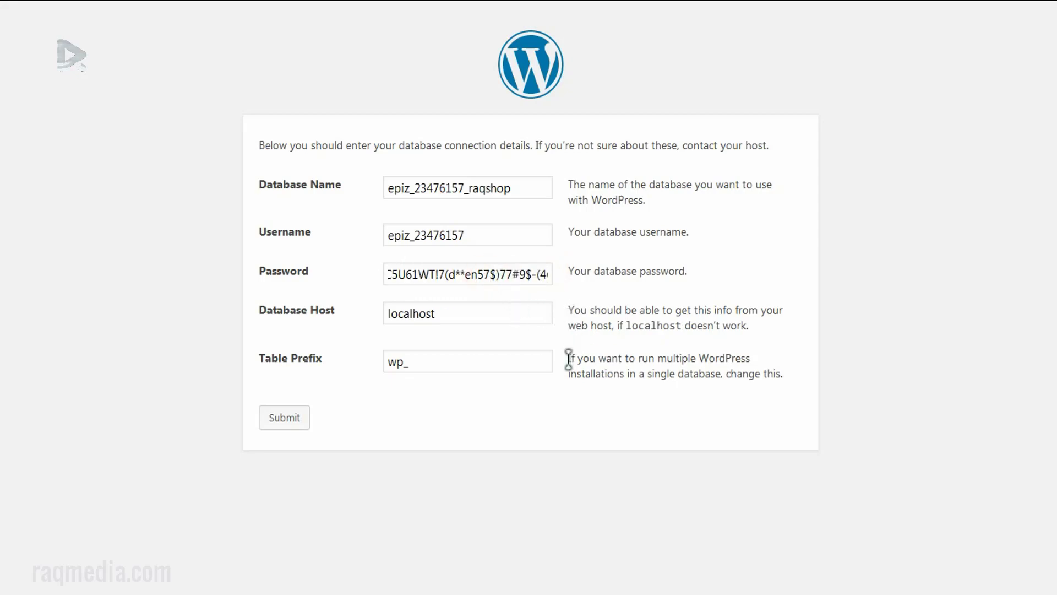
Submit the database connection details and highlight the wp-config.php file name on the resulting page
left_click(296, 425)
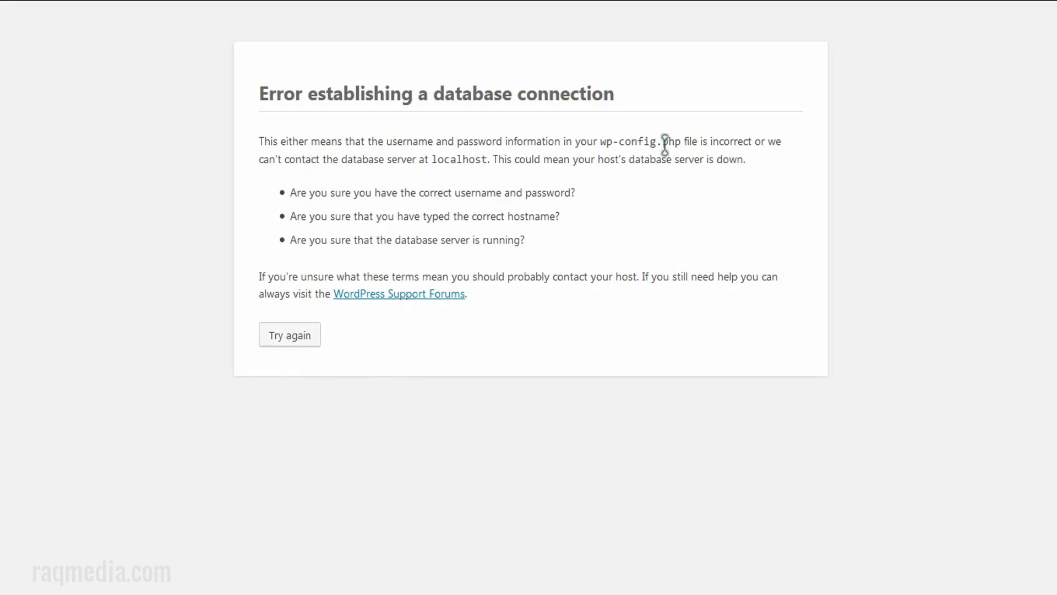
left_click_drag(599, 142, 683, 147)
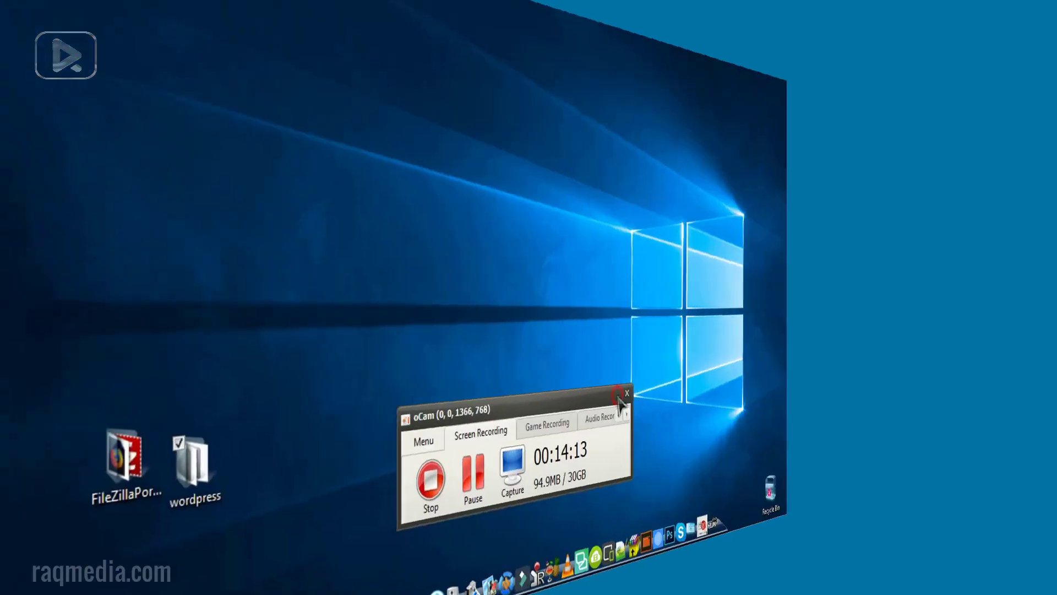
Clear the recorder window off the desktop and open the wordpress folder
left_click(619, 396)
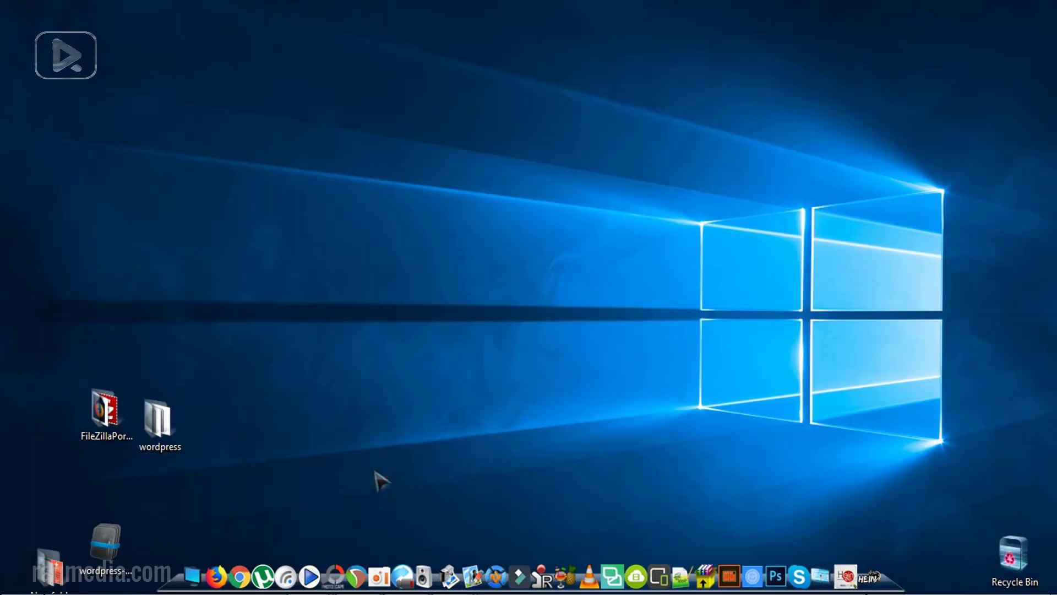
left_click(160, 420)
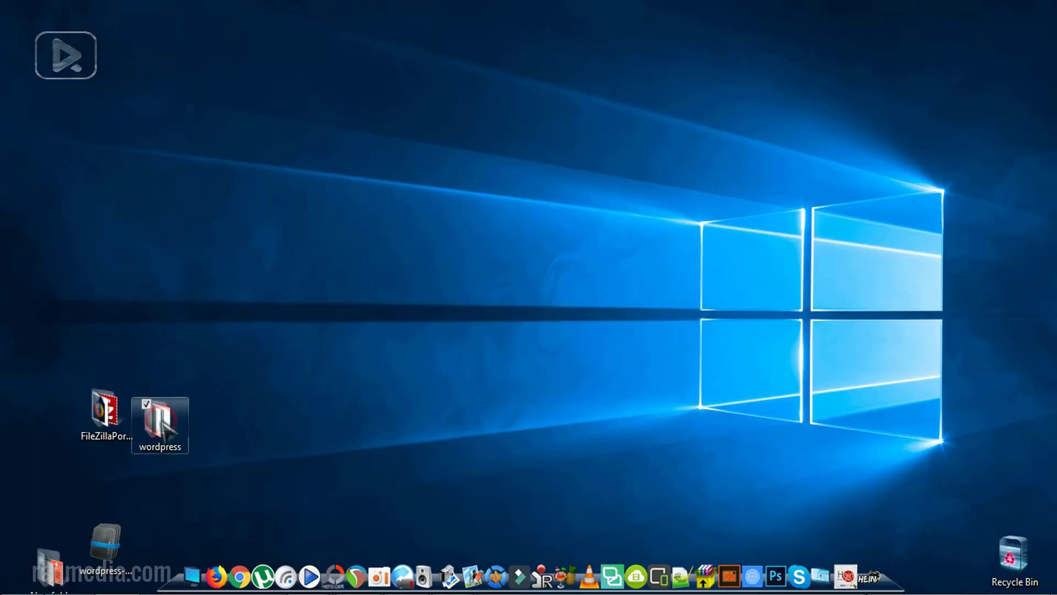
double_click(160, 420)
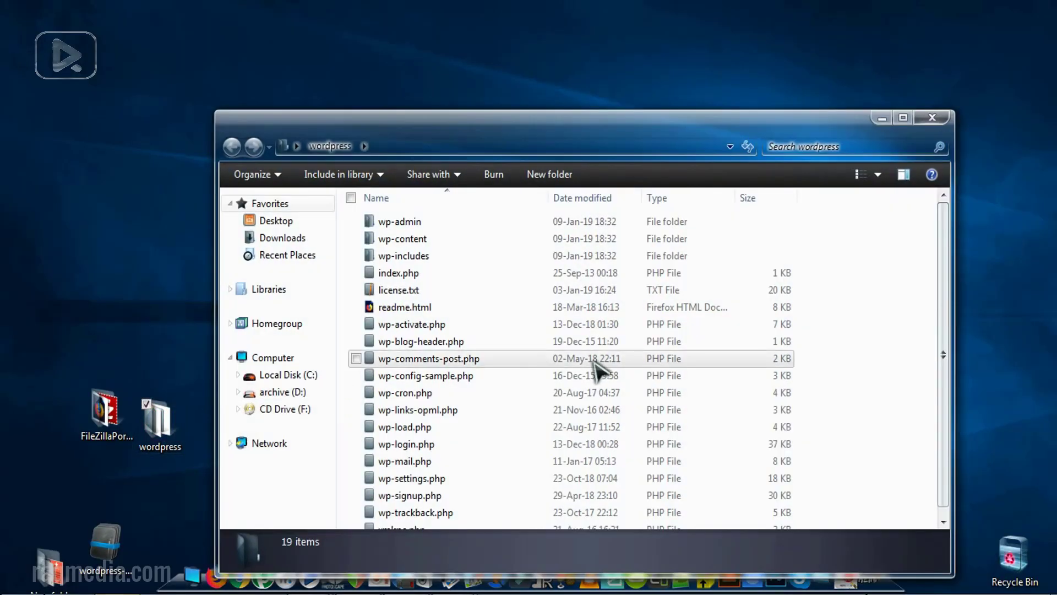
Rename wp-config-sample.php in the local wordpress folder to wp-config.php
left_click(420, 379)
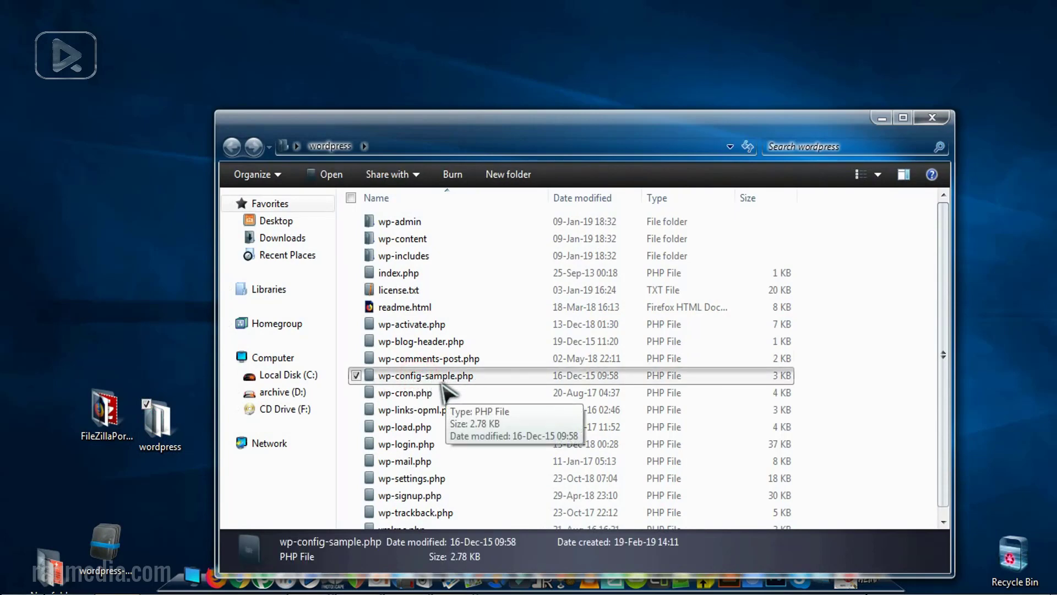
scroll(444, 388, "down", 1)
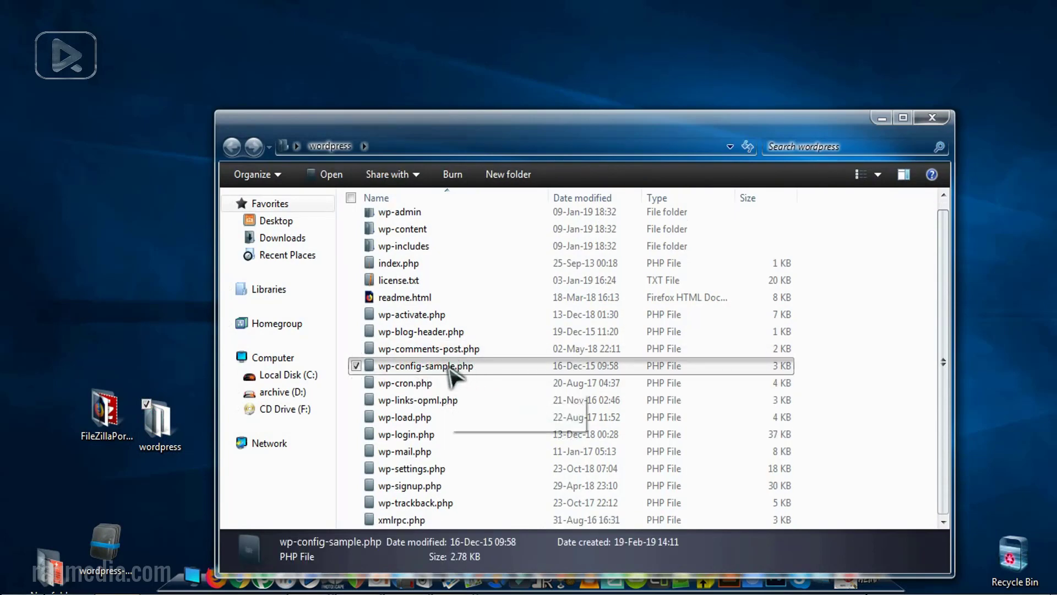
left_click(447, 368)
left_click(447, 366)
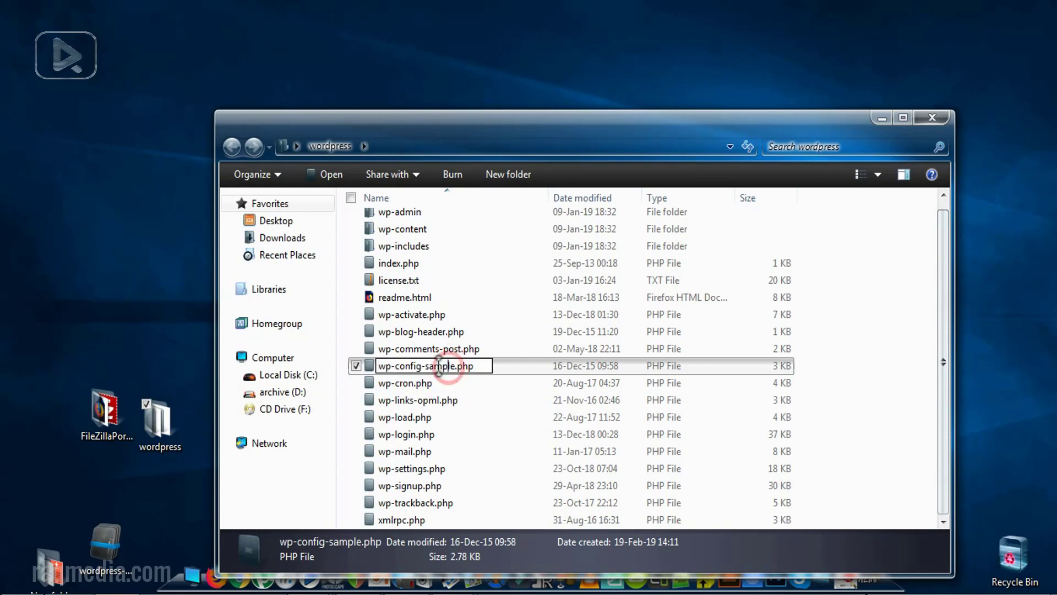
left_click_drag(422, 365, 455, 366)
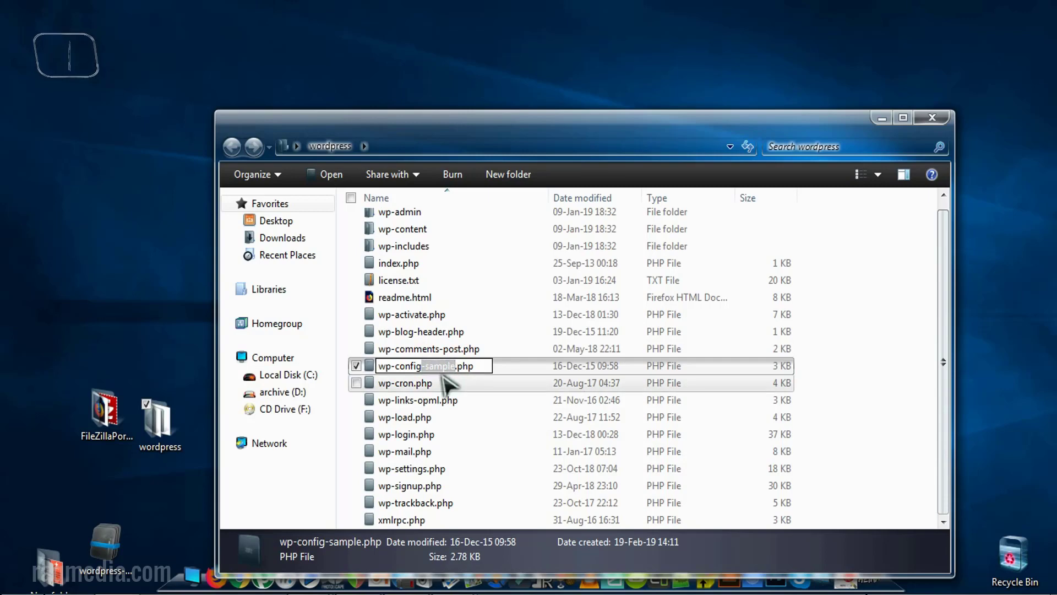
key("Delete")
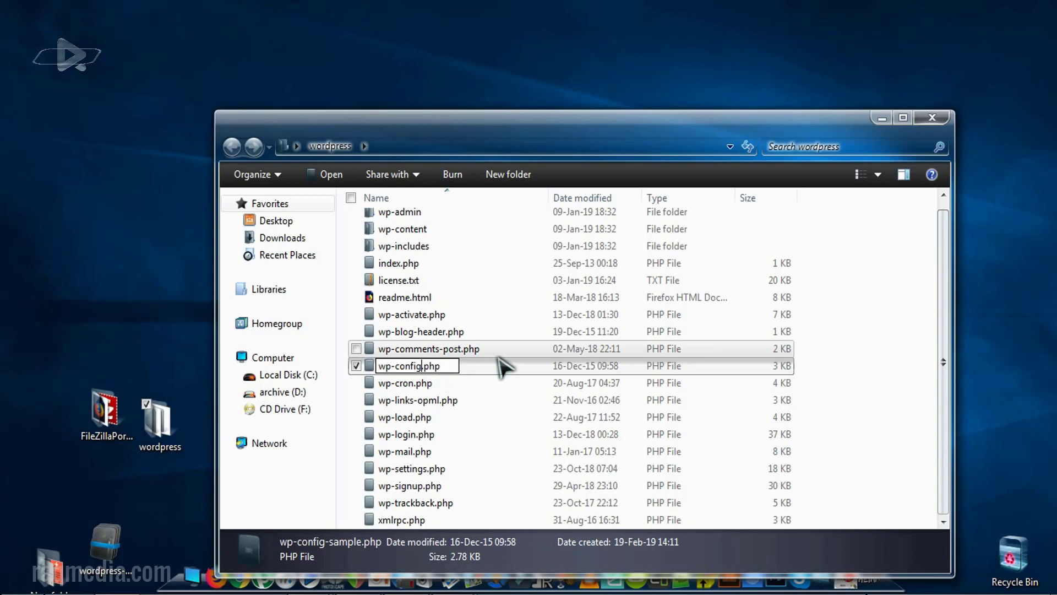
key("Return")
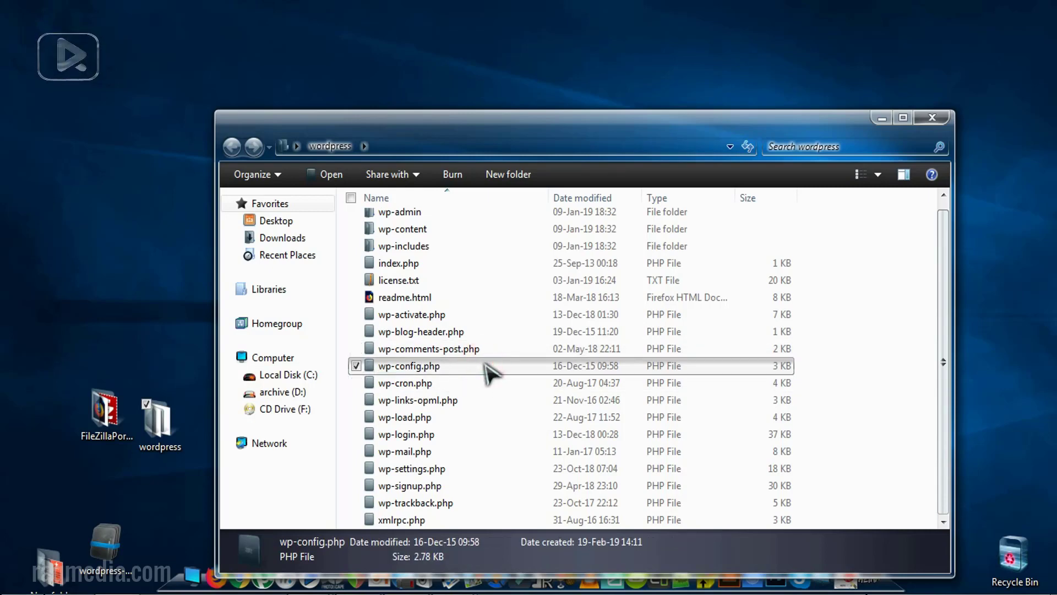
Open wp-config.php in Notepad++ and go through its MySQL name, user, password and host definitions
right_click(431, 365)
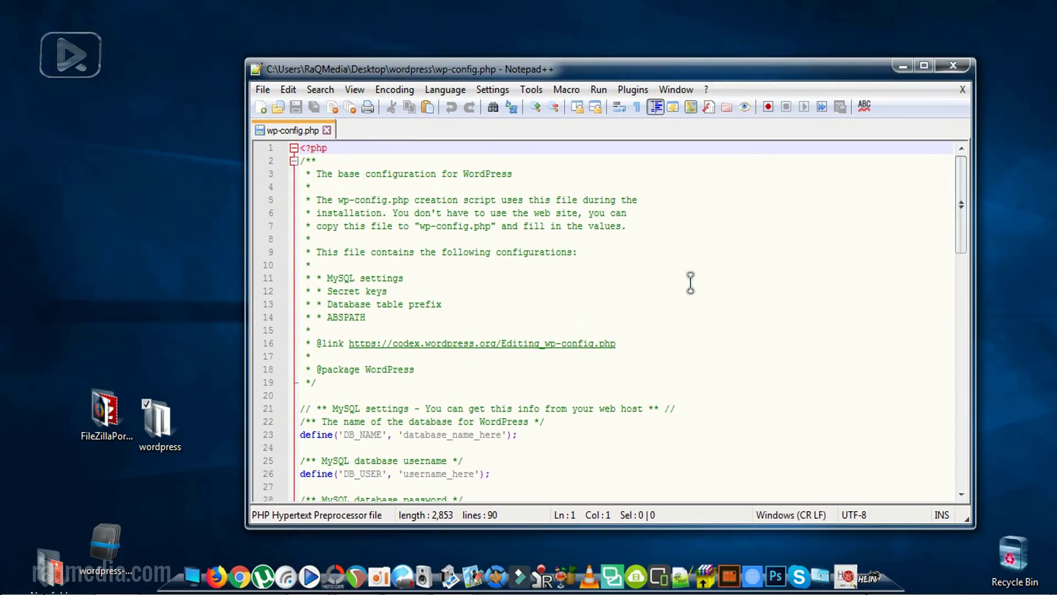
scroll(477, 418, "down", 3)
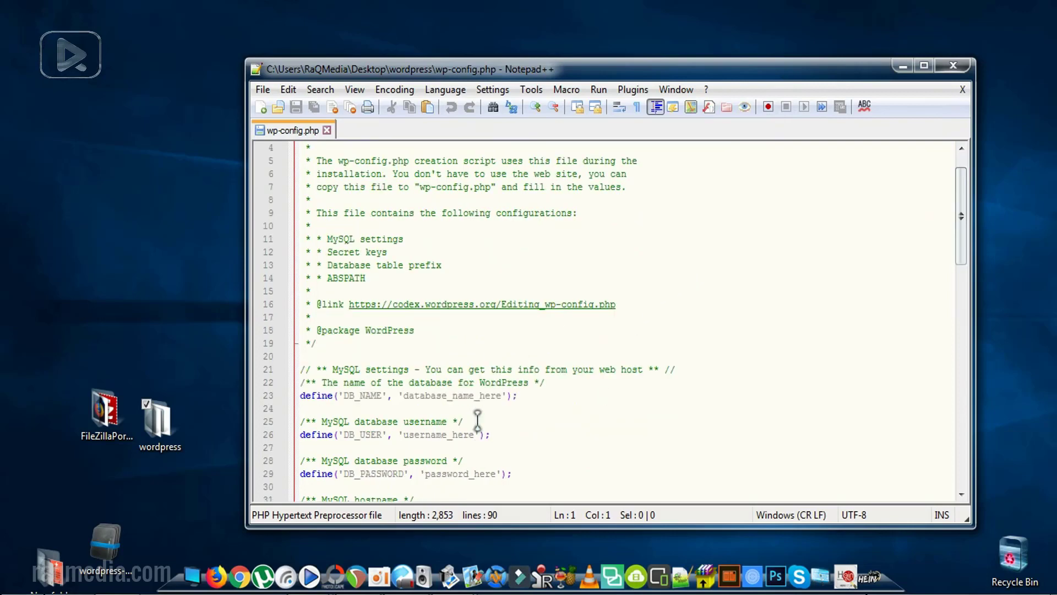
scroll(457, 374, "down", 1)
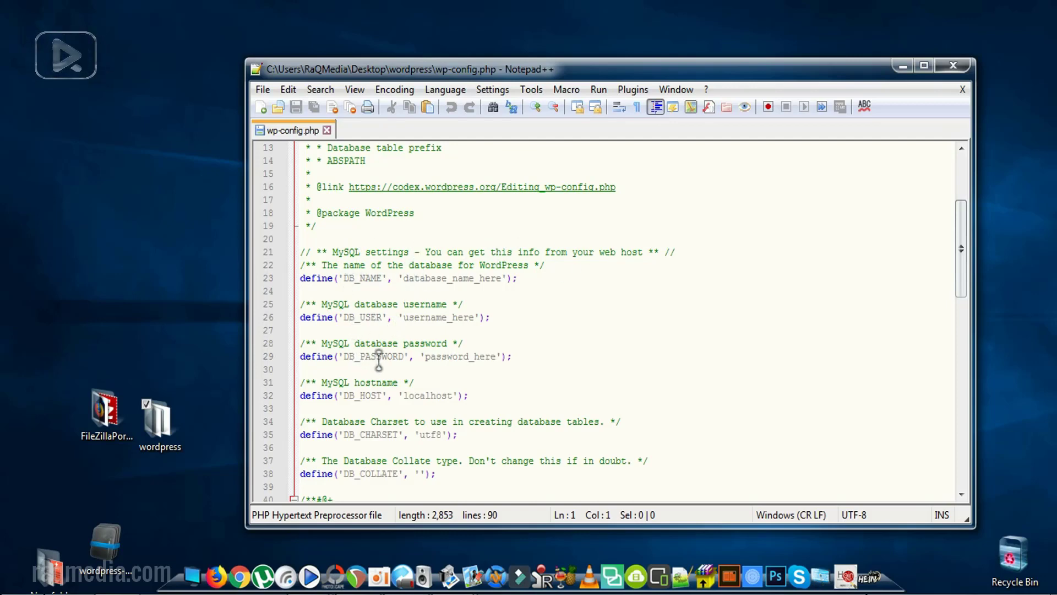
scroll(455, 472, "down", 2)
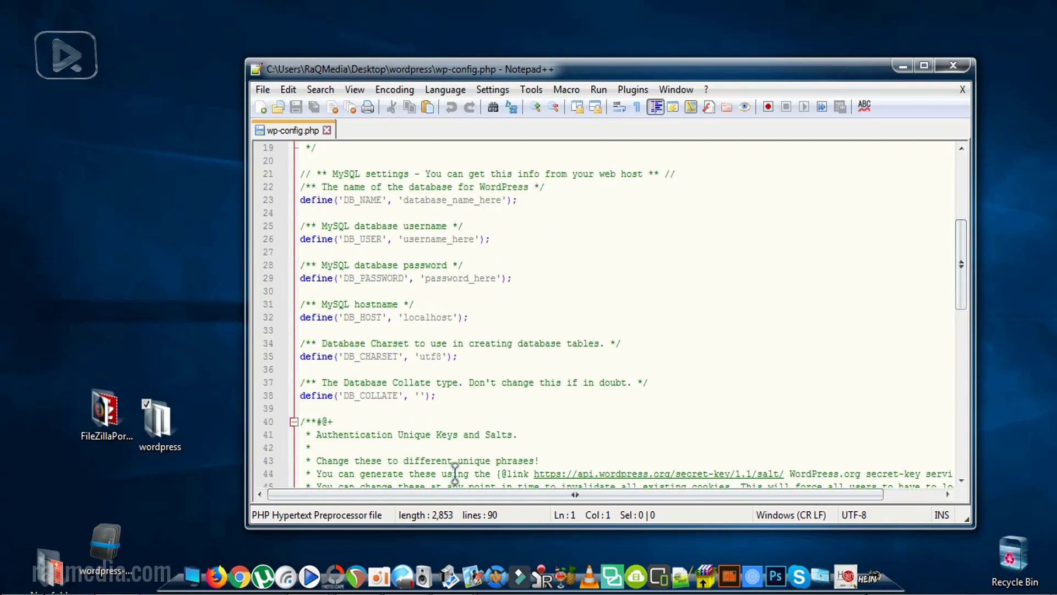
scroll(454, 472, "up", 3)
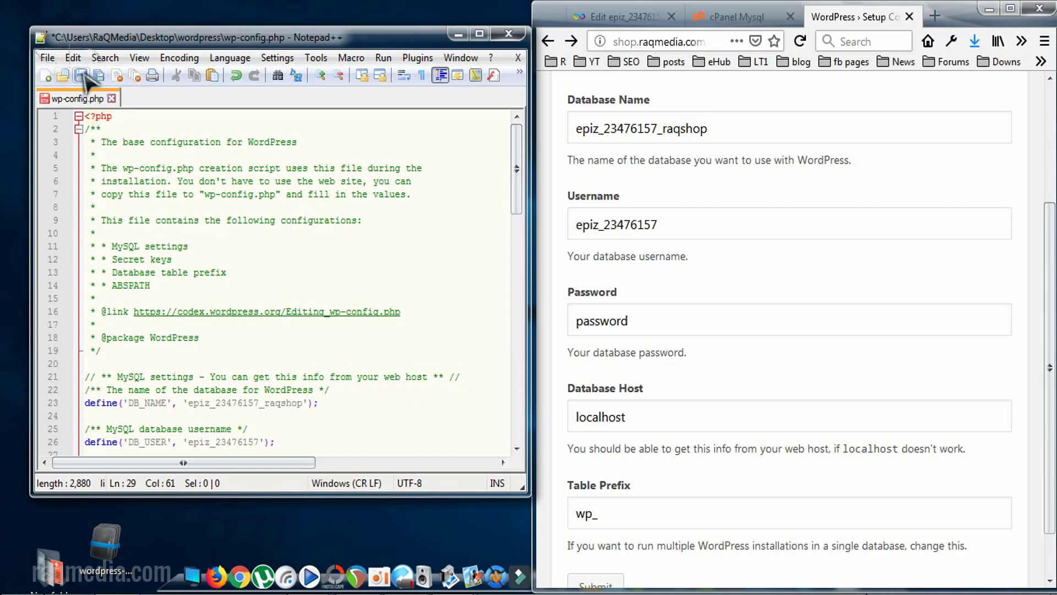
Save wp-config.php and clear the editor and browser windows off the desktop
left_click(81, 75)
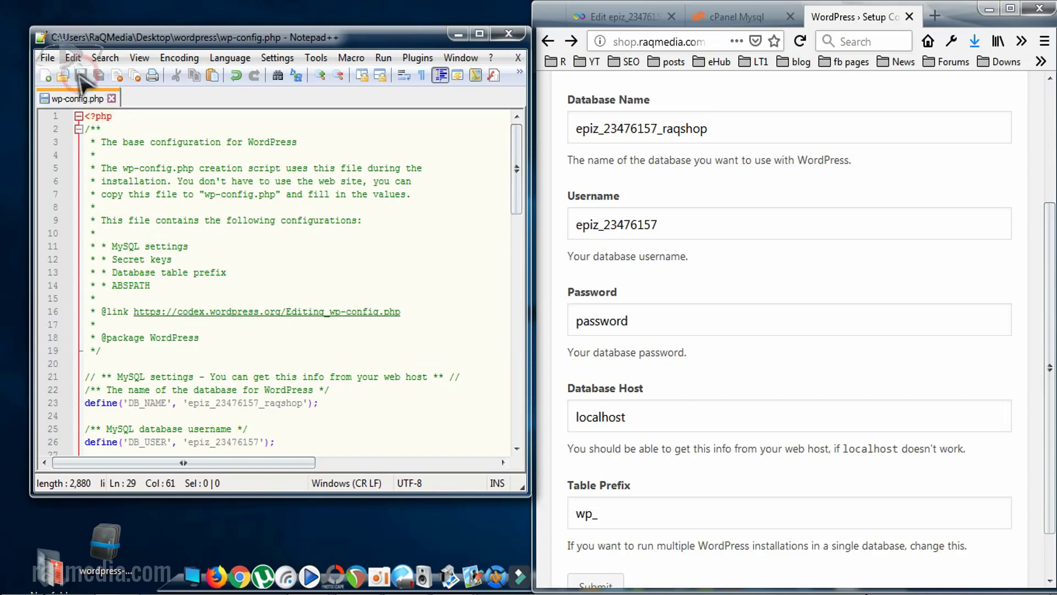
left_click(508, 35)
left_click(989, 9)
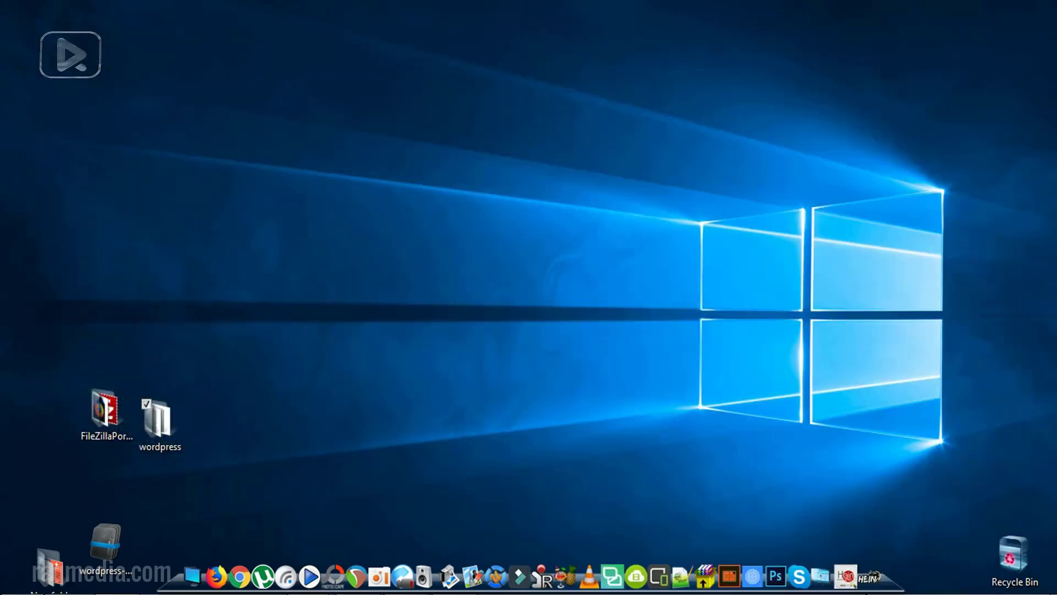
Switch to FileZilla and open the htdocs folder on the remote site
key("alt+Tab")
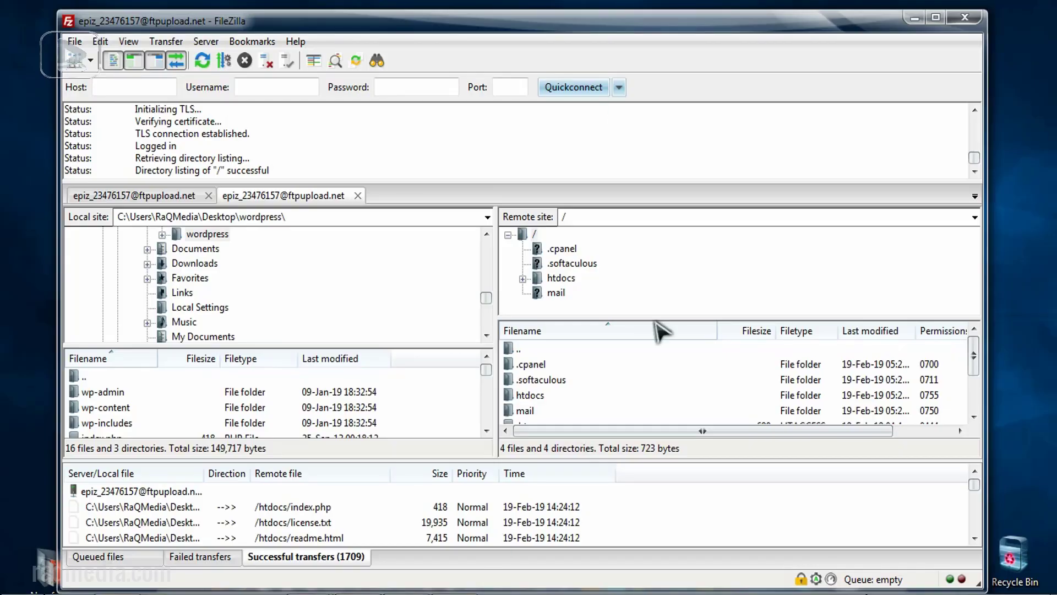
mouse_move(600, 31)
left_mouse_down()
mouse_move(613, 17)
mouse_move(599, 34)
left_mouse_up()
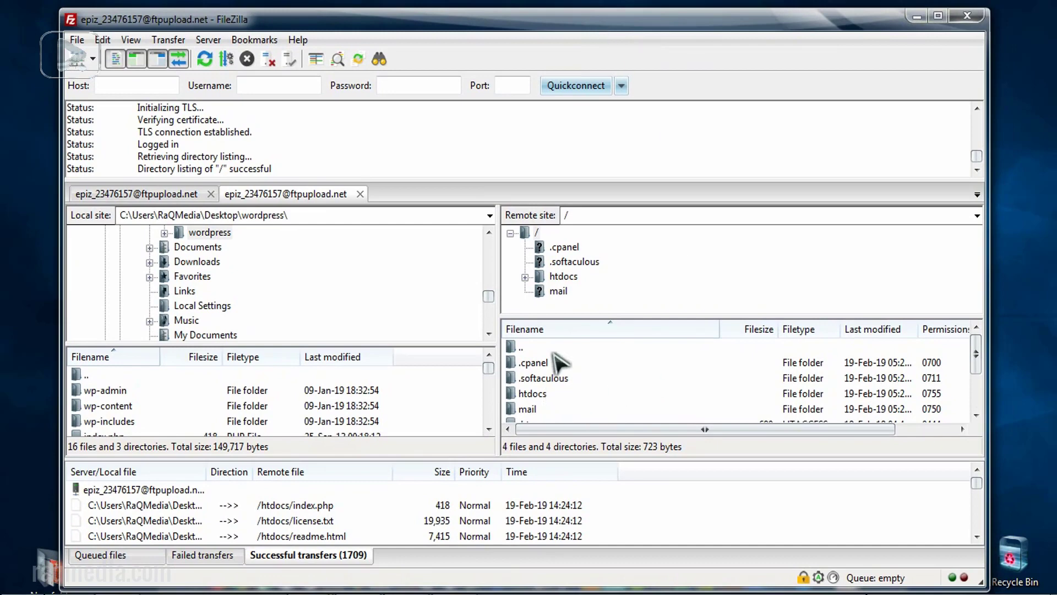
left_click(525, 277)
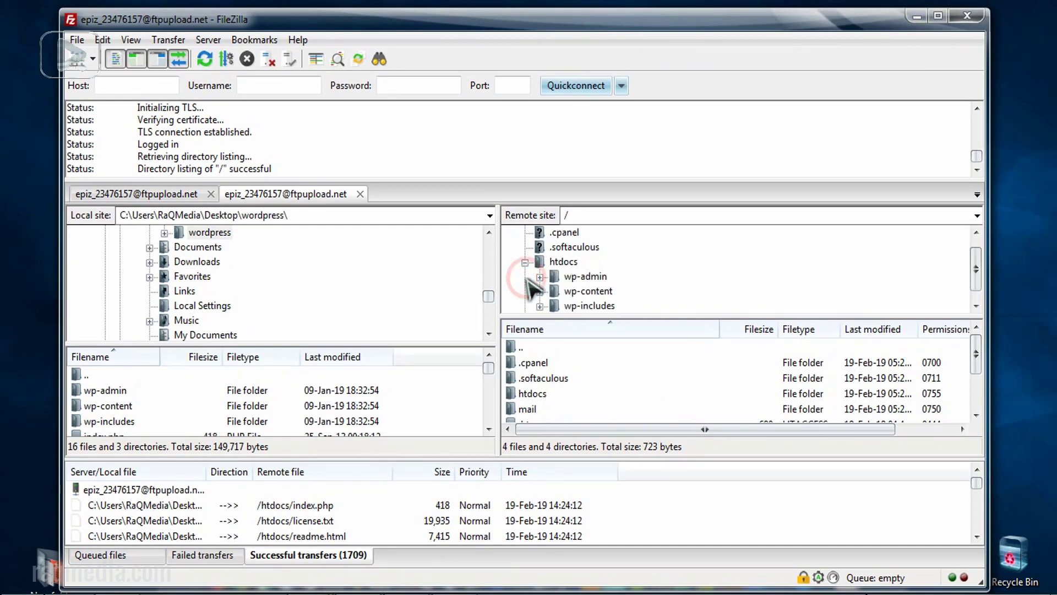
left_click(563, 264)
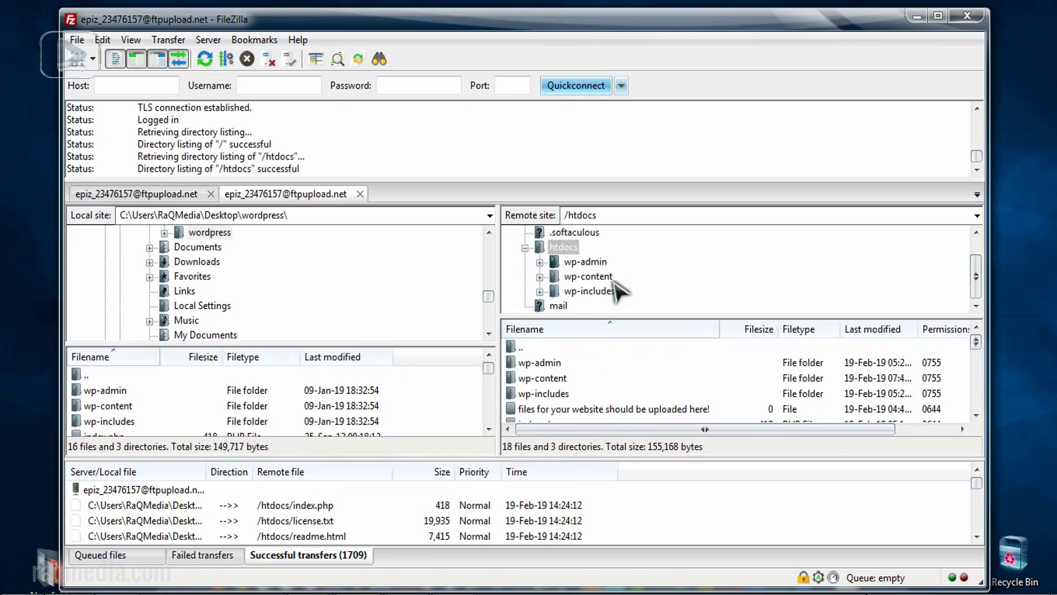
Look through the remote htdocs files and select wp-config-sample.php
left_click(601, 394)
scroll(602, 399, "down", 3)
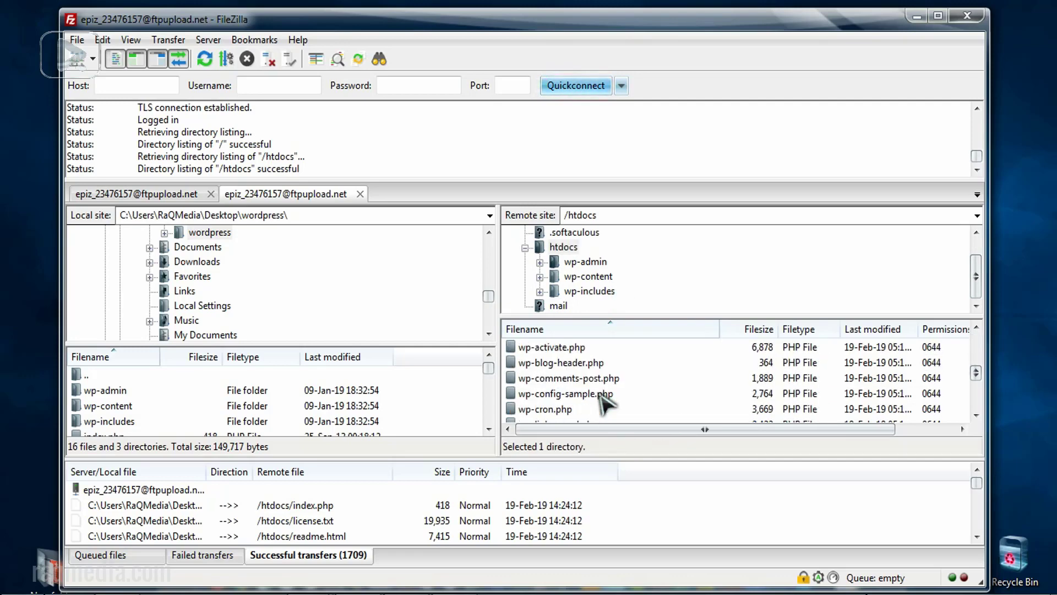
scroll(605, 402, "down", 1)
scroll(605, 403, "down", 2)
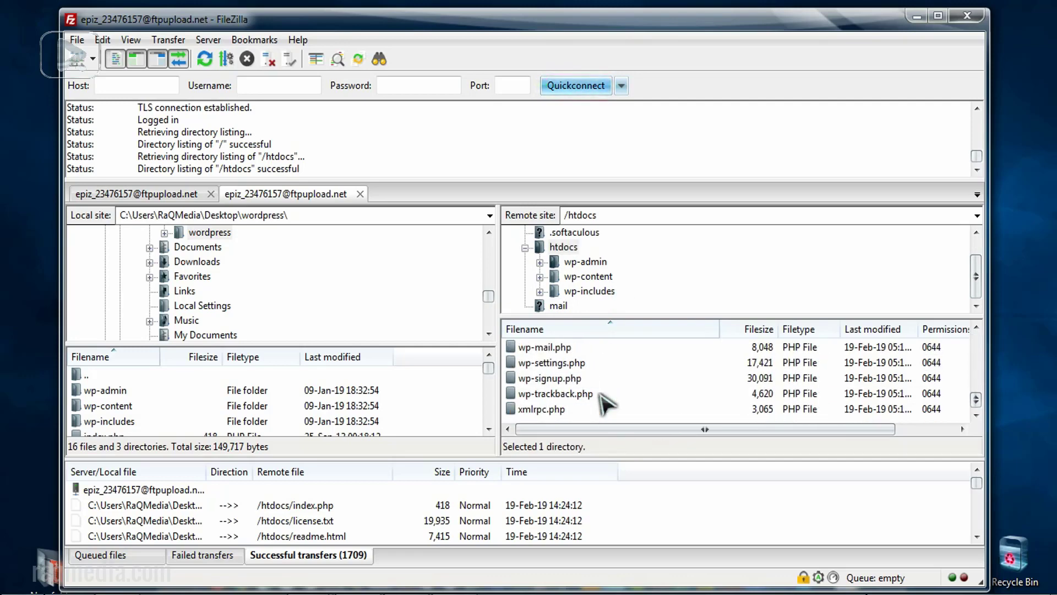
scroll(600, 393, "up", 3)
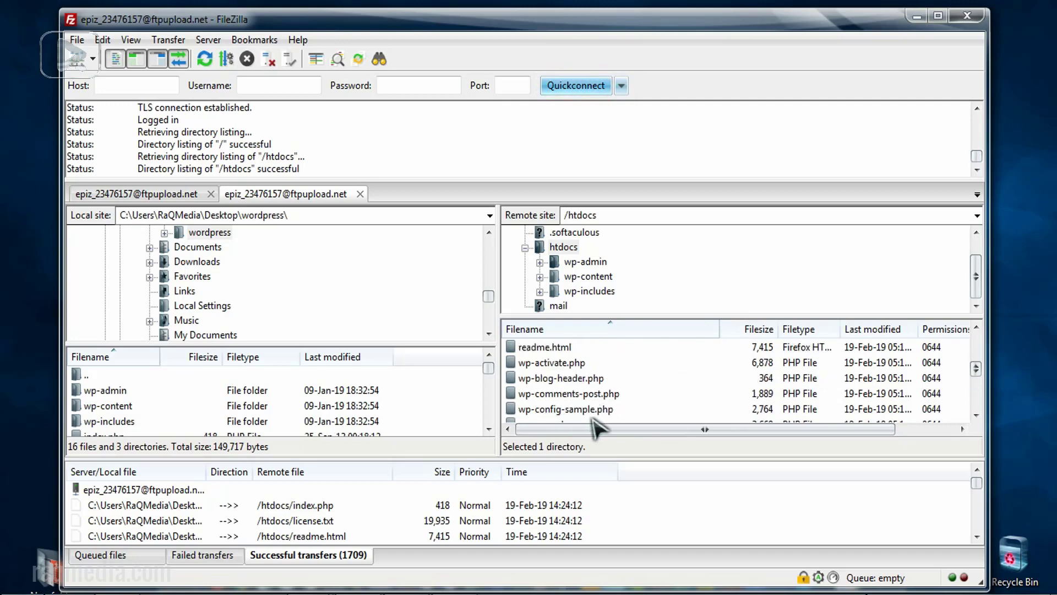
left_click(588, 408)
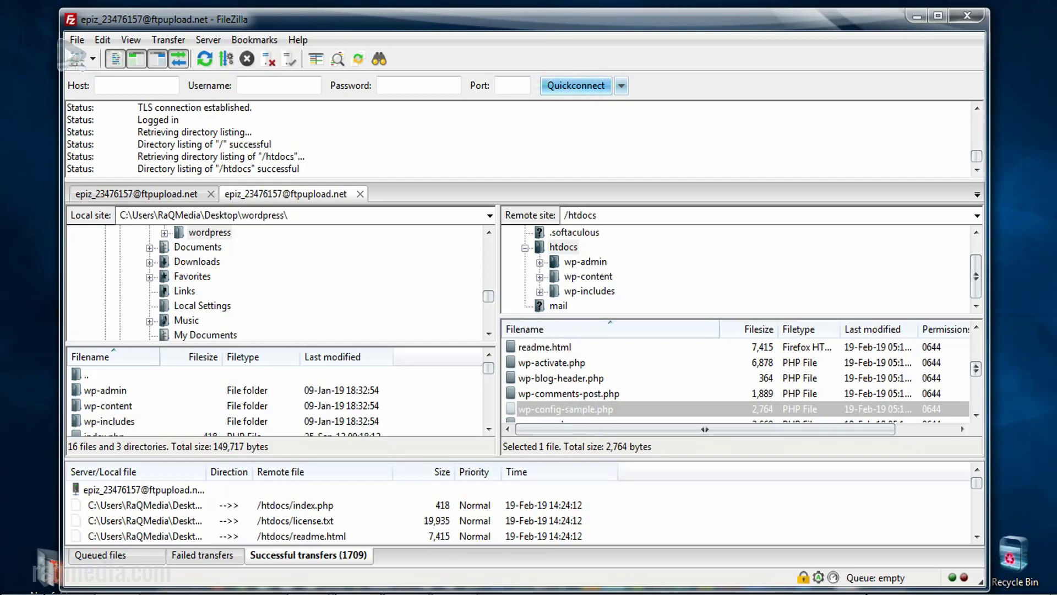
Check wp-config.php in the local wordpress folder window, refresh the listing and return to FileZilla
left_click(358, 519)
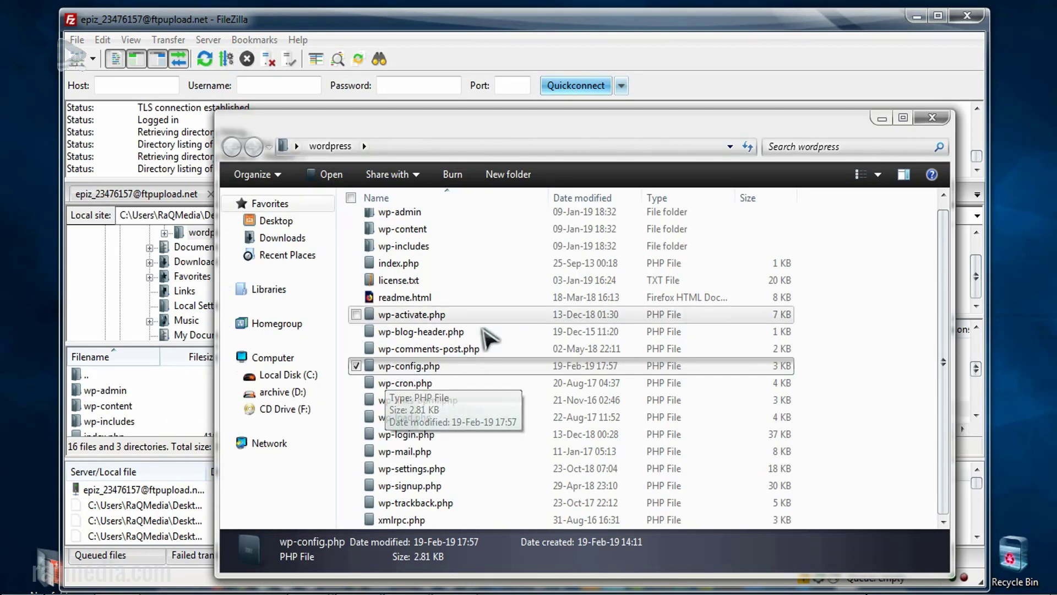
right_click(914, 338)
left_click(898, 401)
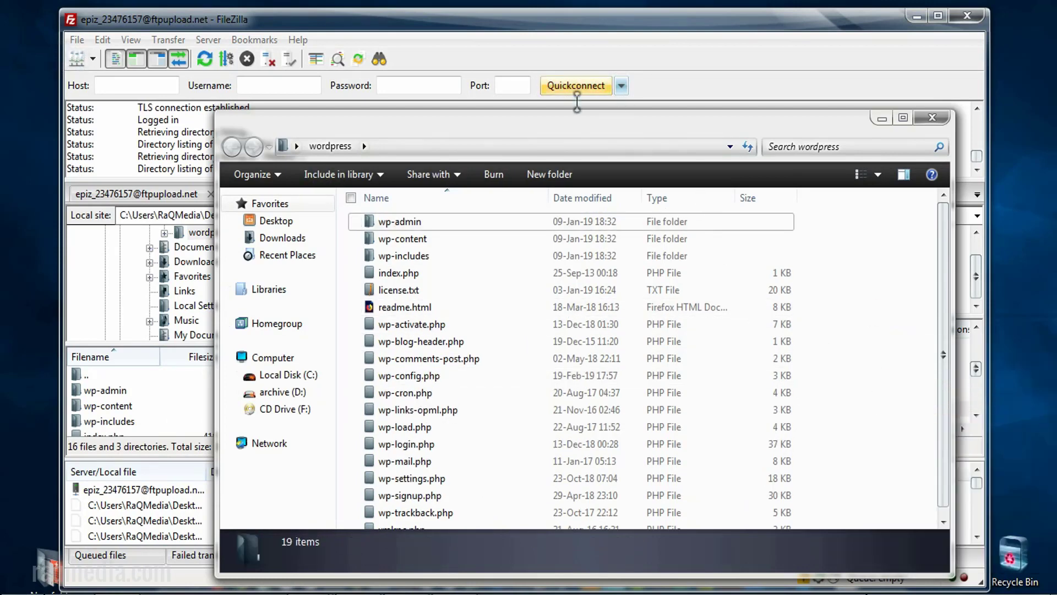
left_click_drag(537, 130, 760, 149)
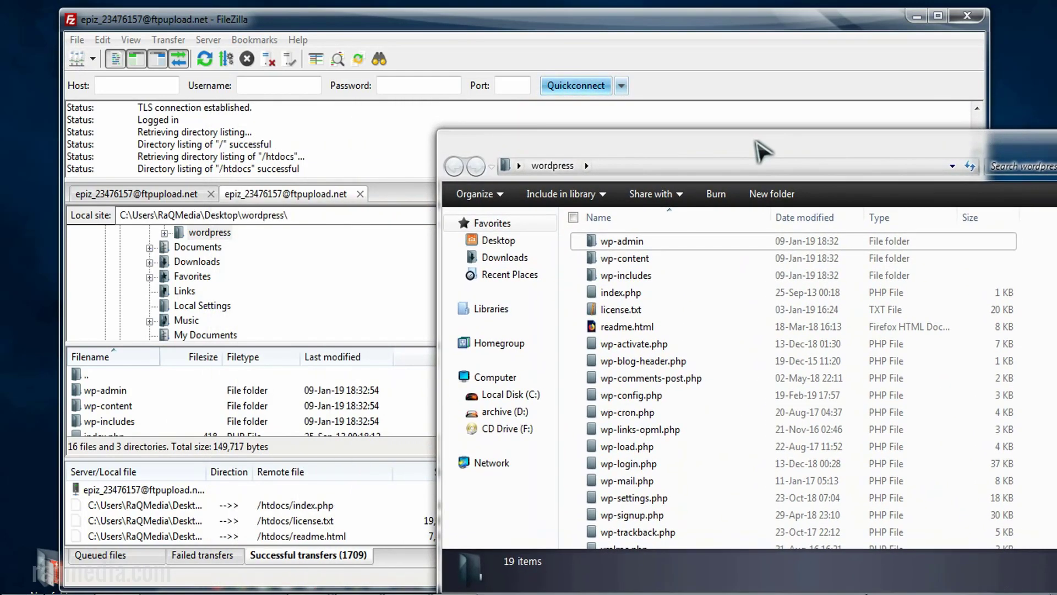
left_click(267, 275)
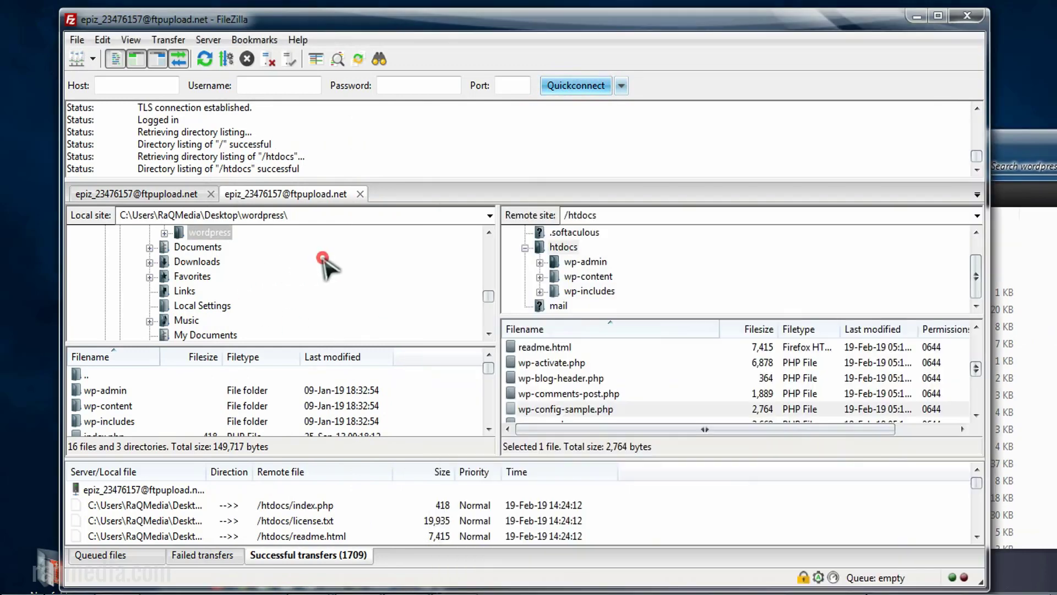
Upload wp-config.php from the local wordpress folder to the remote htdocs folder and dismiss the transfer notification
left_click(164, 234)
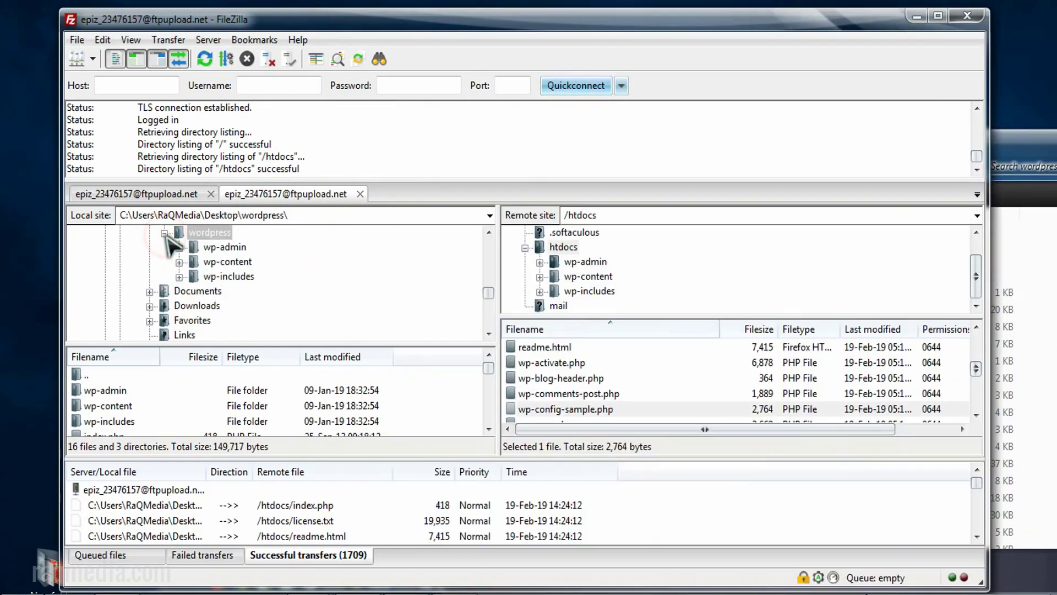
scroll(140, 424, "down", 2)
left_click(140, 408)
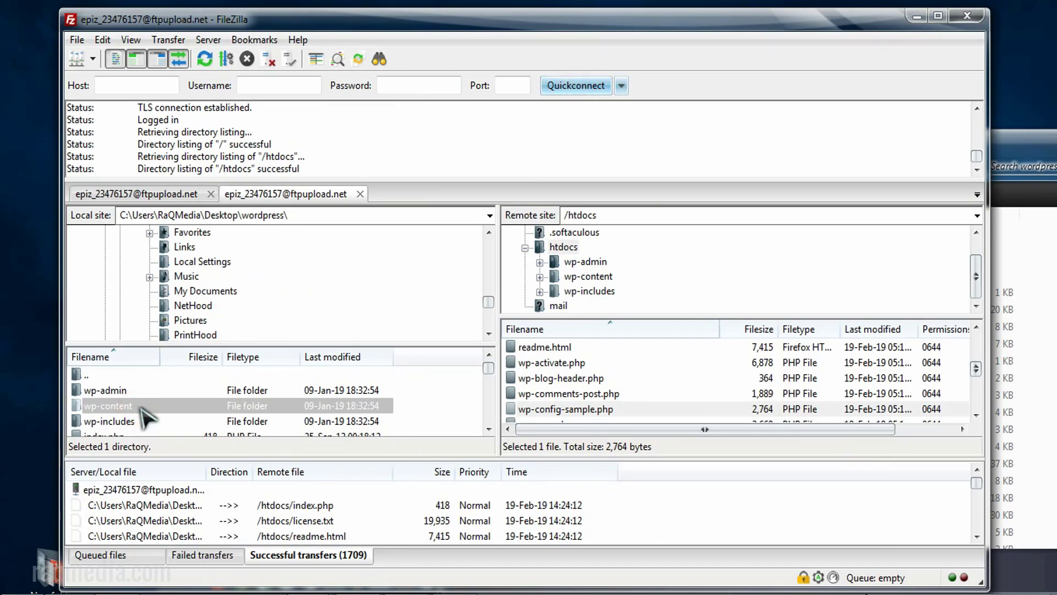
scroll(144, 410, "down", 3)
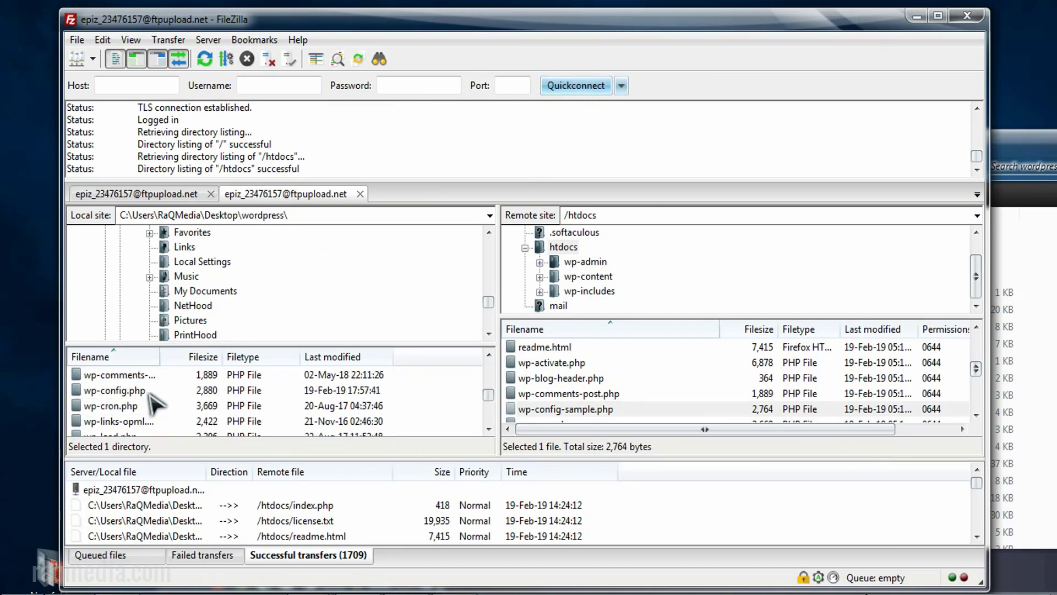
left_click(109, 391)
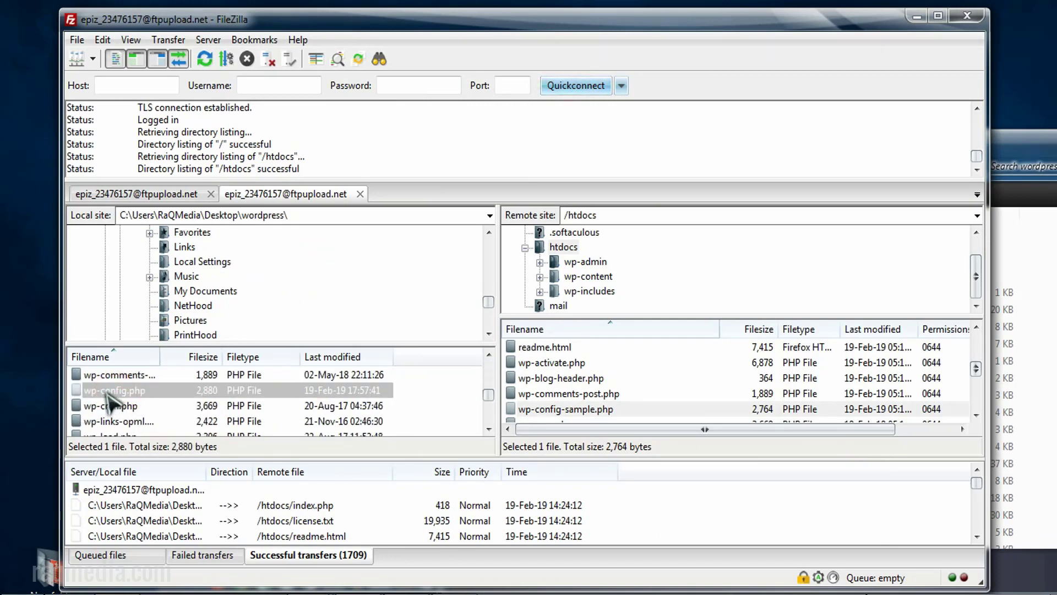
left_click_drag(106, 390, 507, 414)
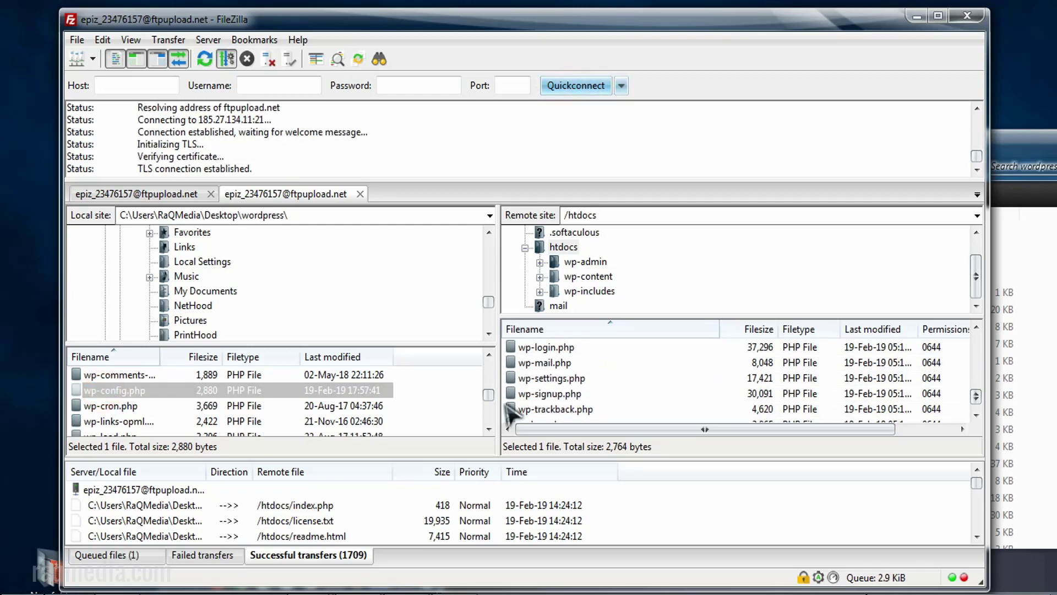
left_click(132, 555)
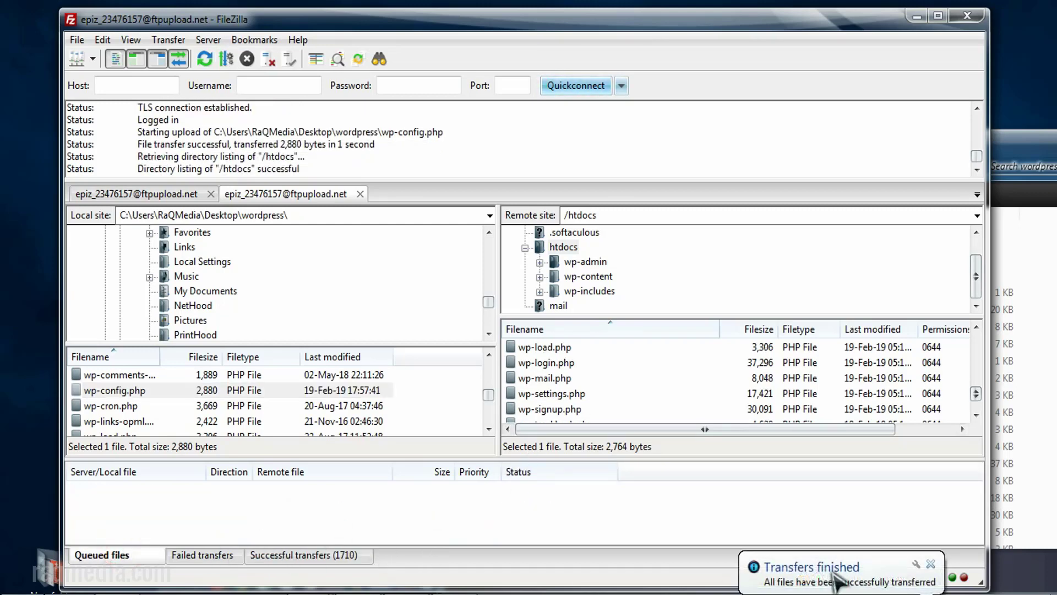
left_click(930, 565)
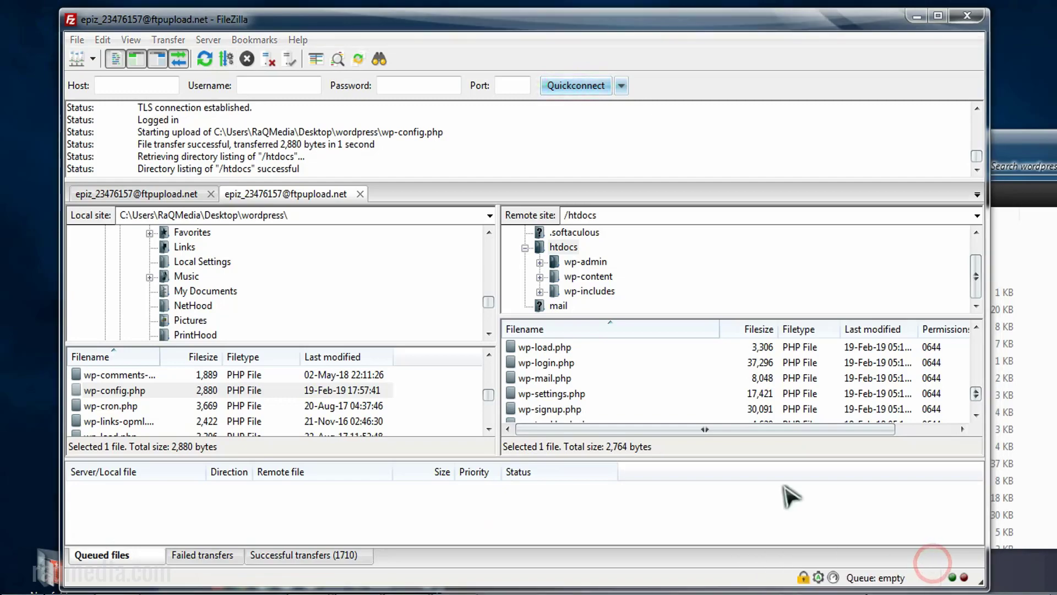
Leave FileZilla for the WordPress setup page, submit the database connection details and run the installation
left_click(917, 18)
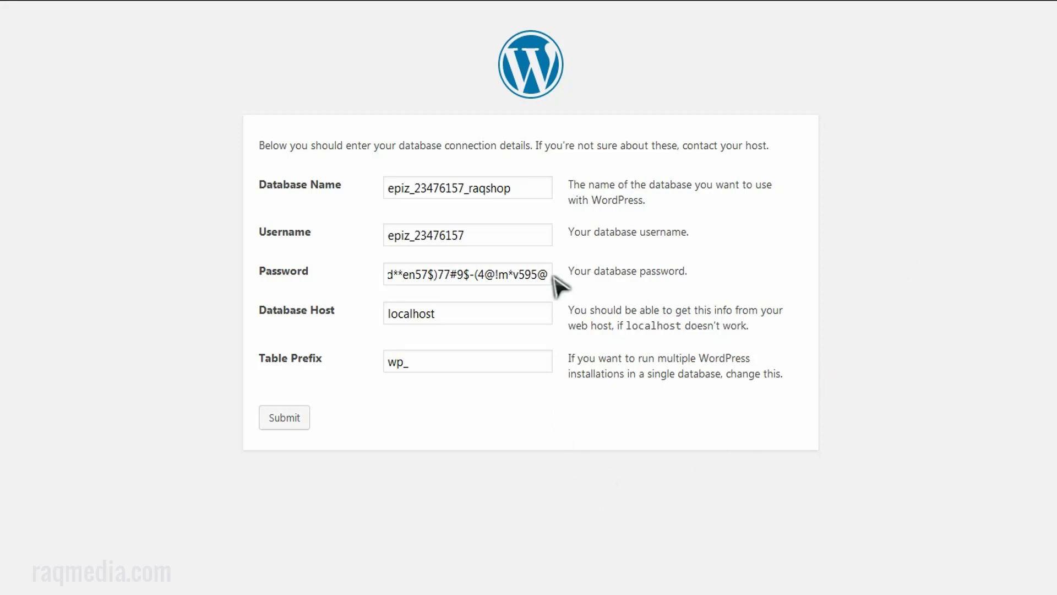
left_click(291, 423)
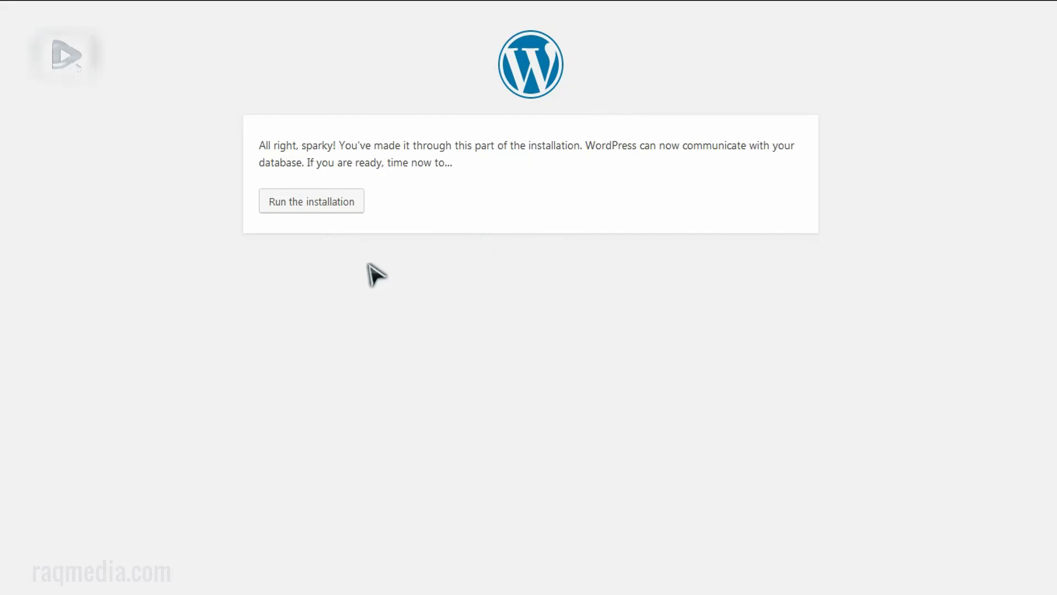
left_click(336, 206)
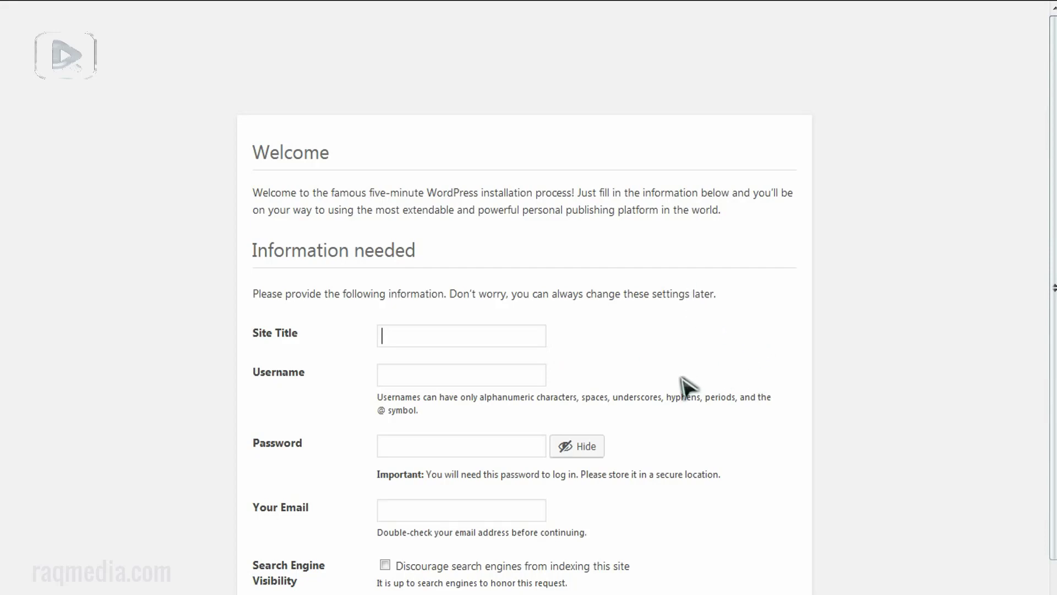
Set the site title to RaQShop and fill in the admin username, password and email address
scroll(197, 428, "down", 1)
scroll(197, 429, "down", 1)
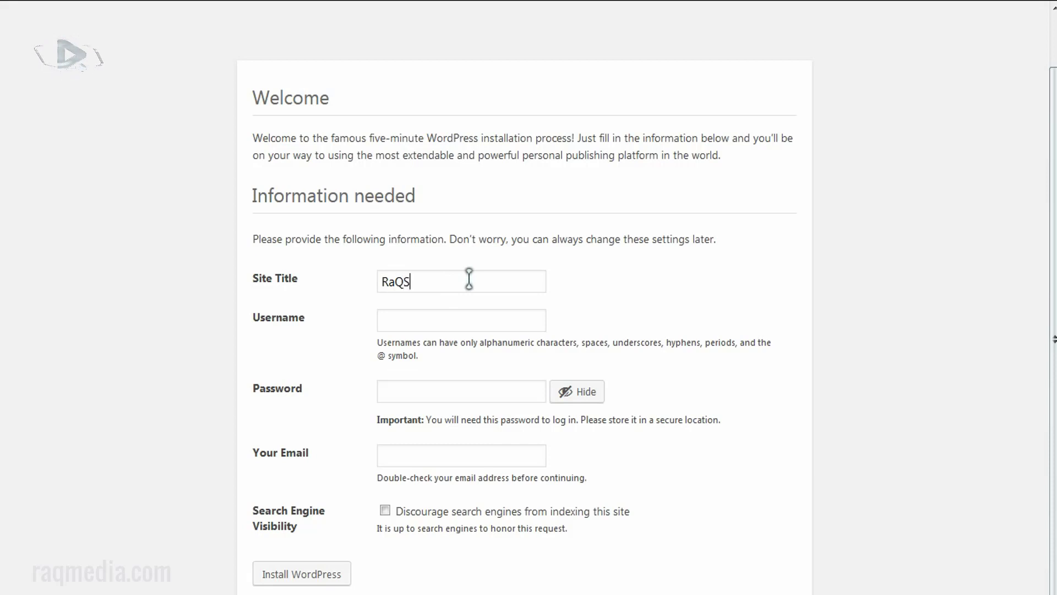
type("hop")
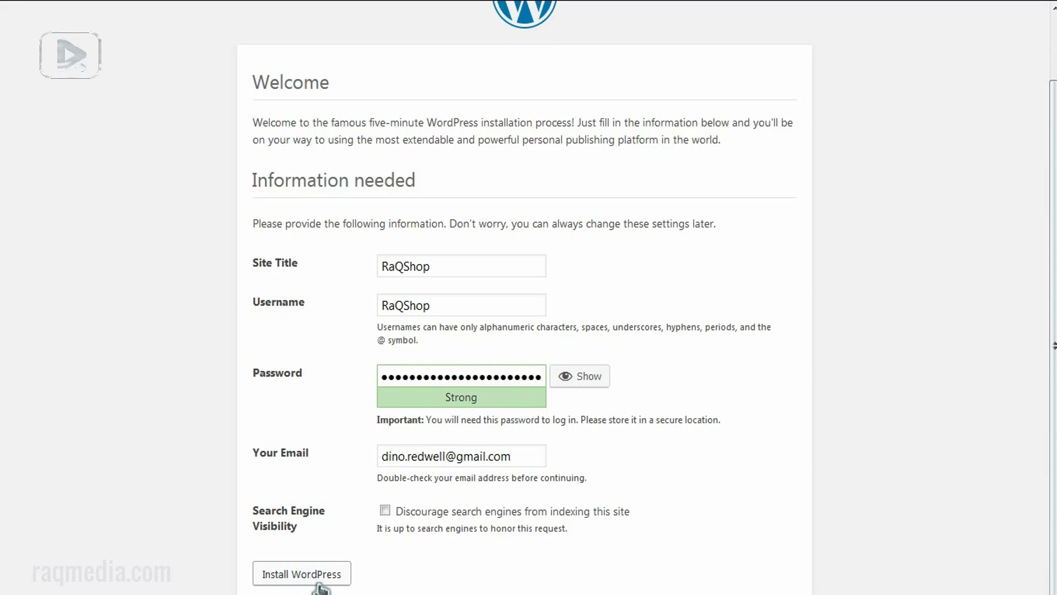
Install WordPress with the entered site information and save the new login in the browser
scroll(325, 584, "up", 1)
scroll(330, 584, "down", 1)
left_click(333, 583)
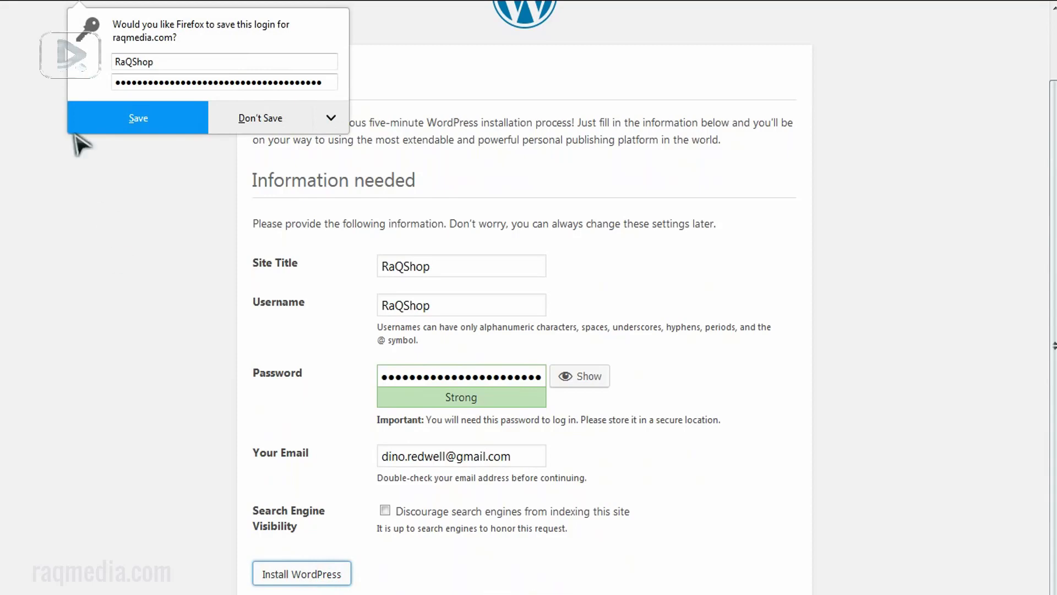
left_click(144, 118)
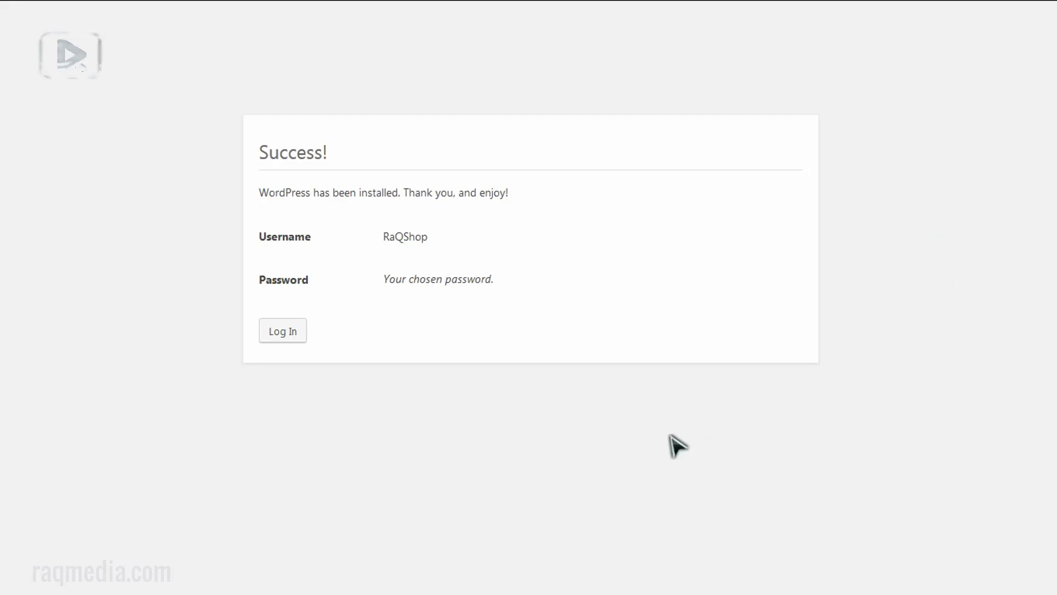
Open the WordPress login page, fill in the saved RaQShop username and password, and log in to the dashboard
left_click(300, 339)
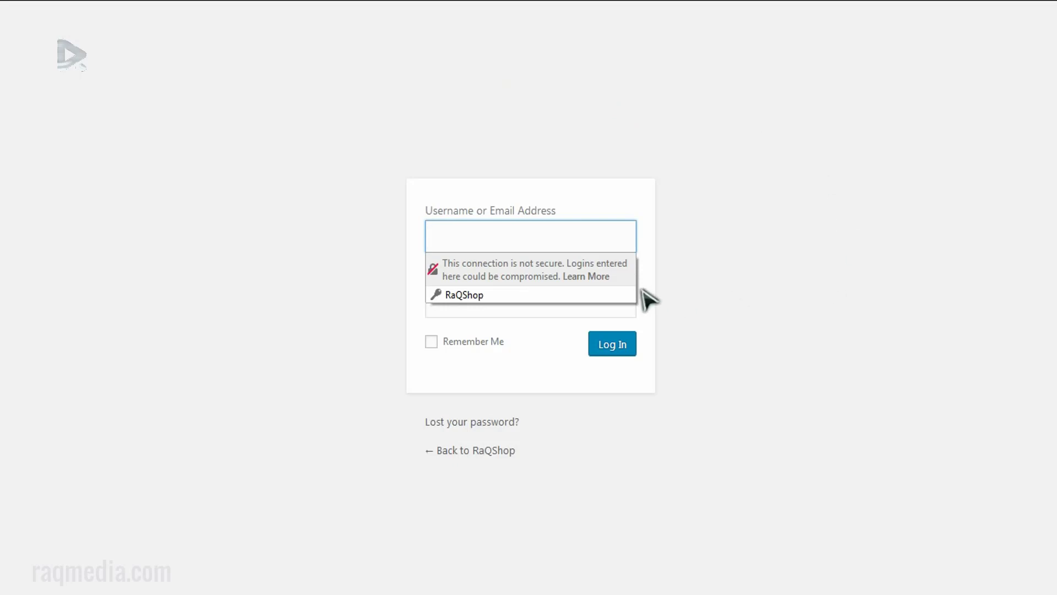
left_click(529, 295)
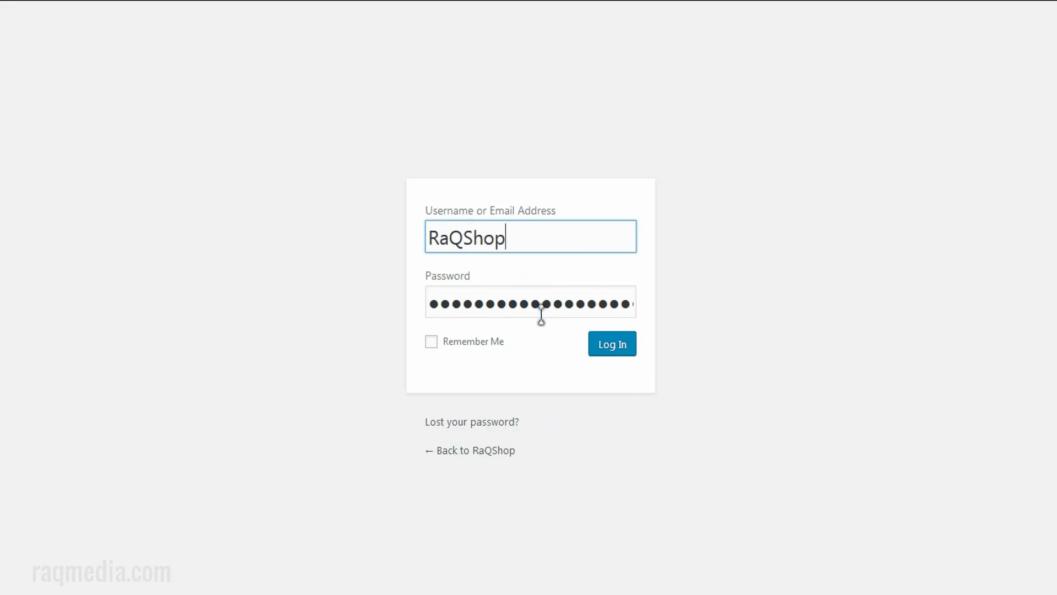
left_click(619, 355)
left_click(623, 353)
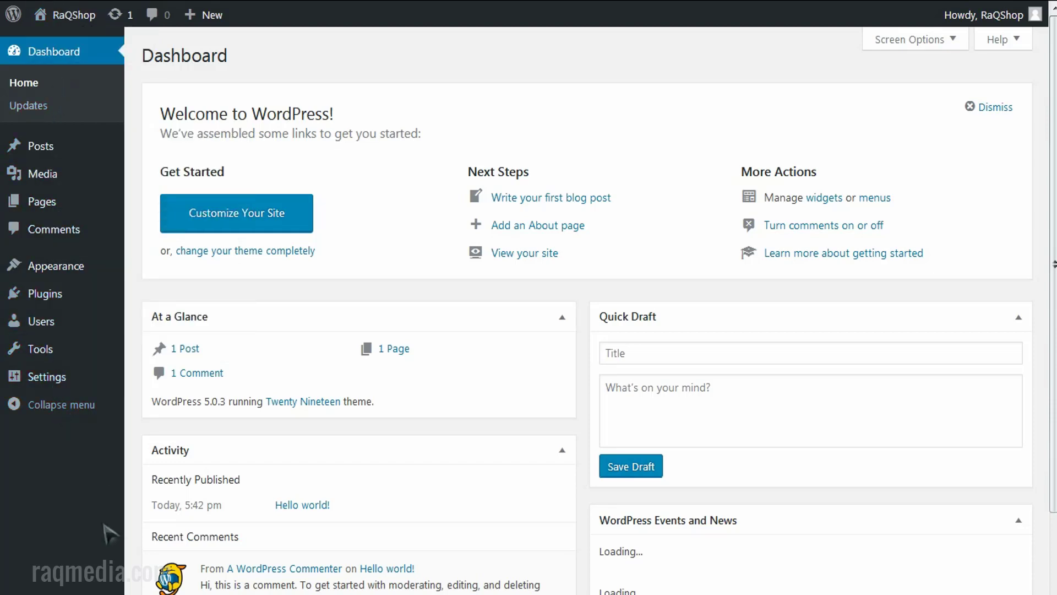
Look over the WordPress dashboard and the new RaQShop site's front page, including the first post and the widgets below it
scroll(162, 542, "down", 2)
scroll(162, 542, "up", 2)
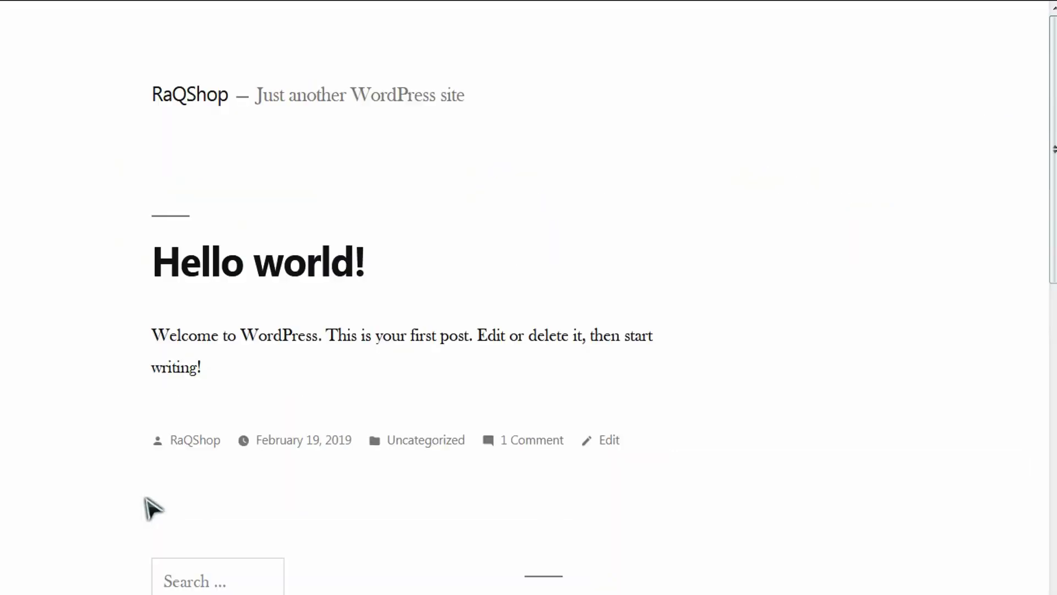
scroll(153, 507, "down", 8)
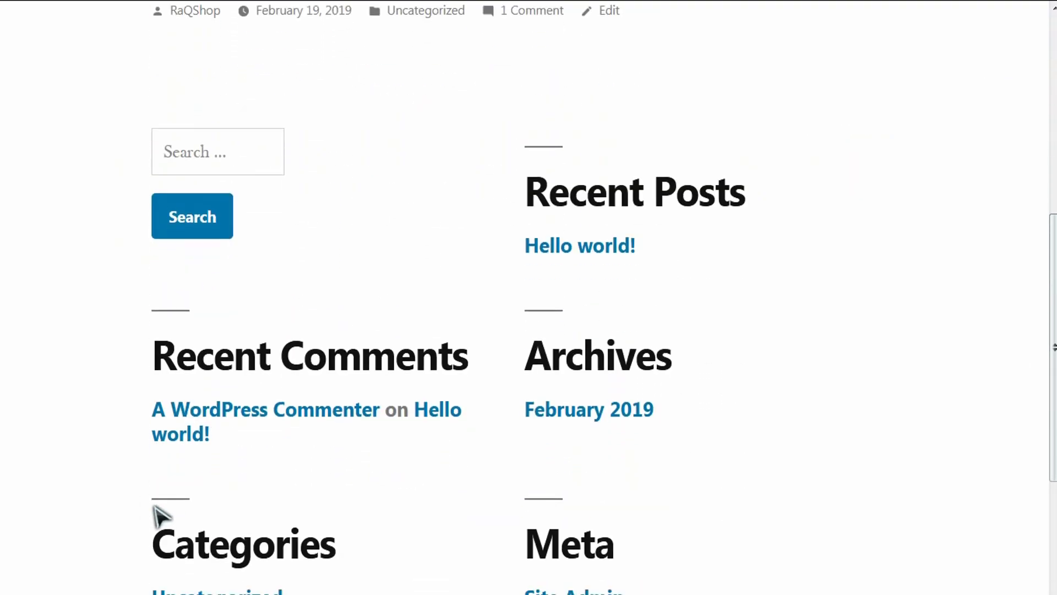
scroll(154, 508, "down", 5)
scroll(154, 509, "up", 11)
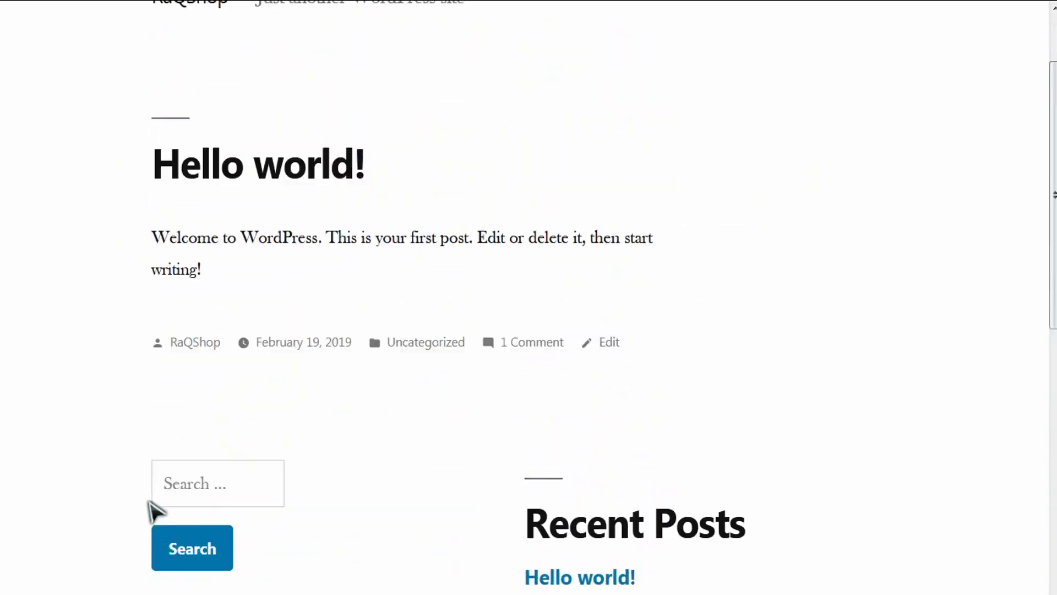
scroll(149, 501, "up", 2)
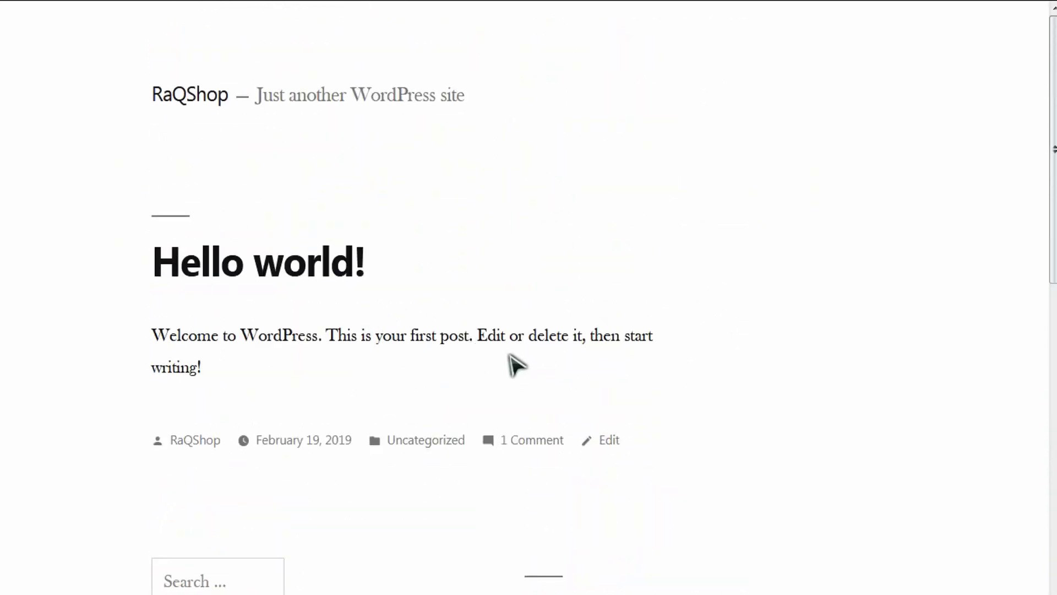
scroll(861, 437, "down", 7)
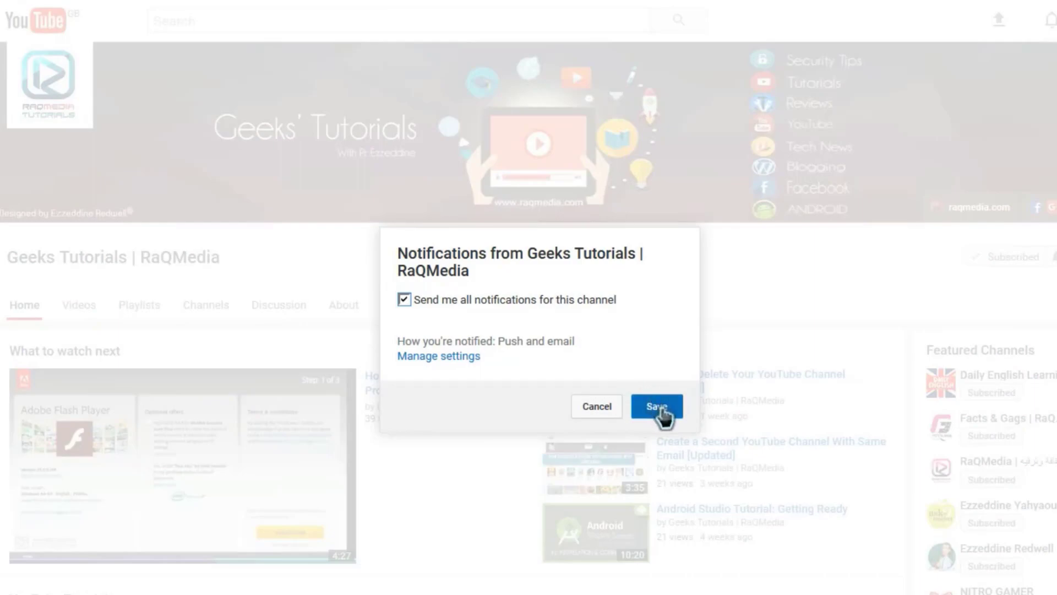
left_click(661, 407)
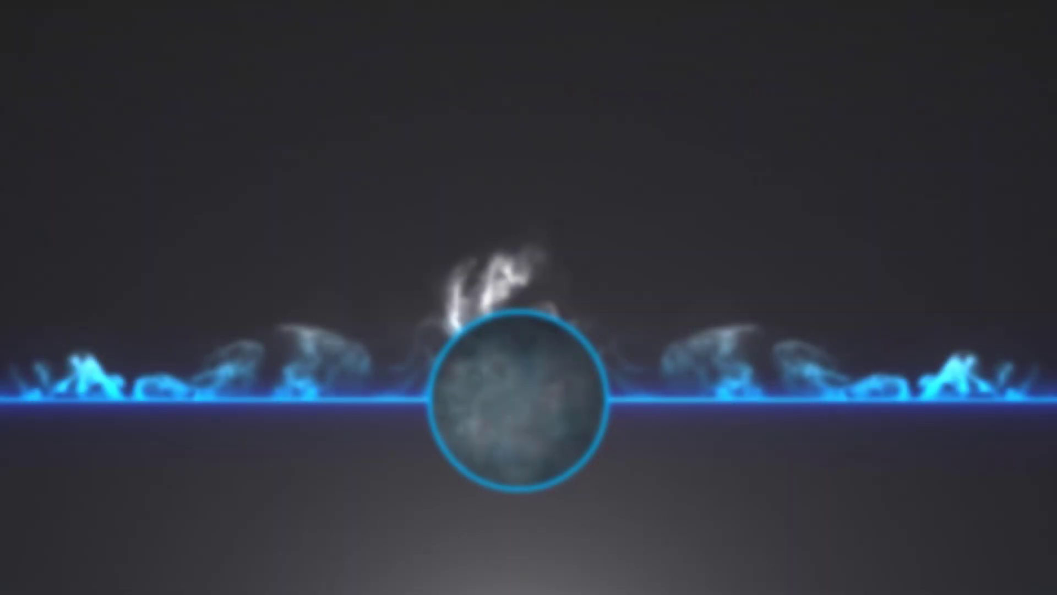